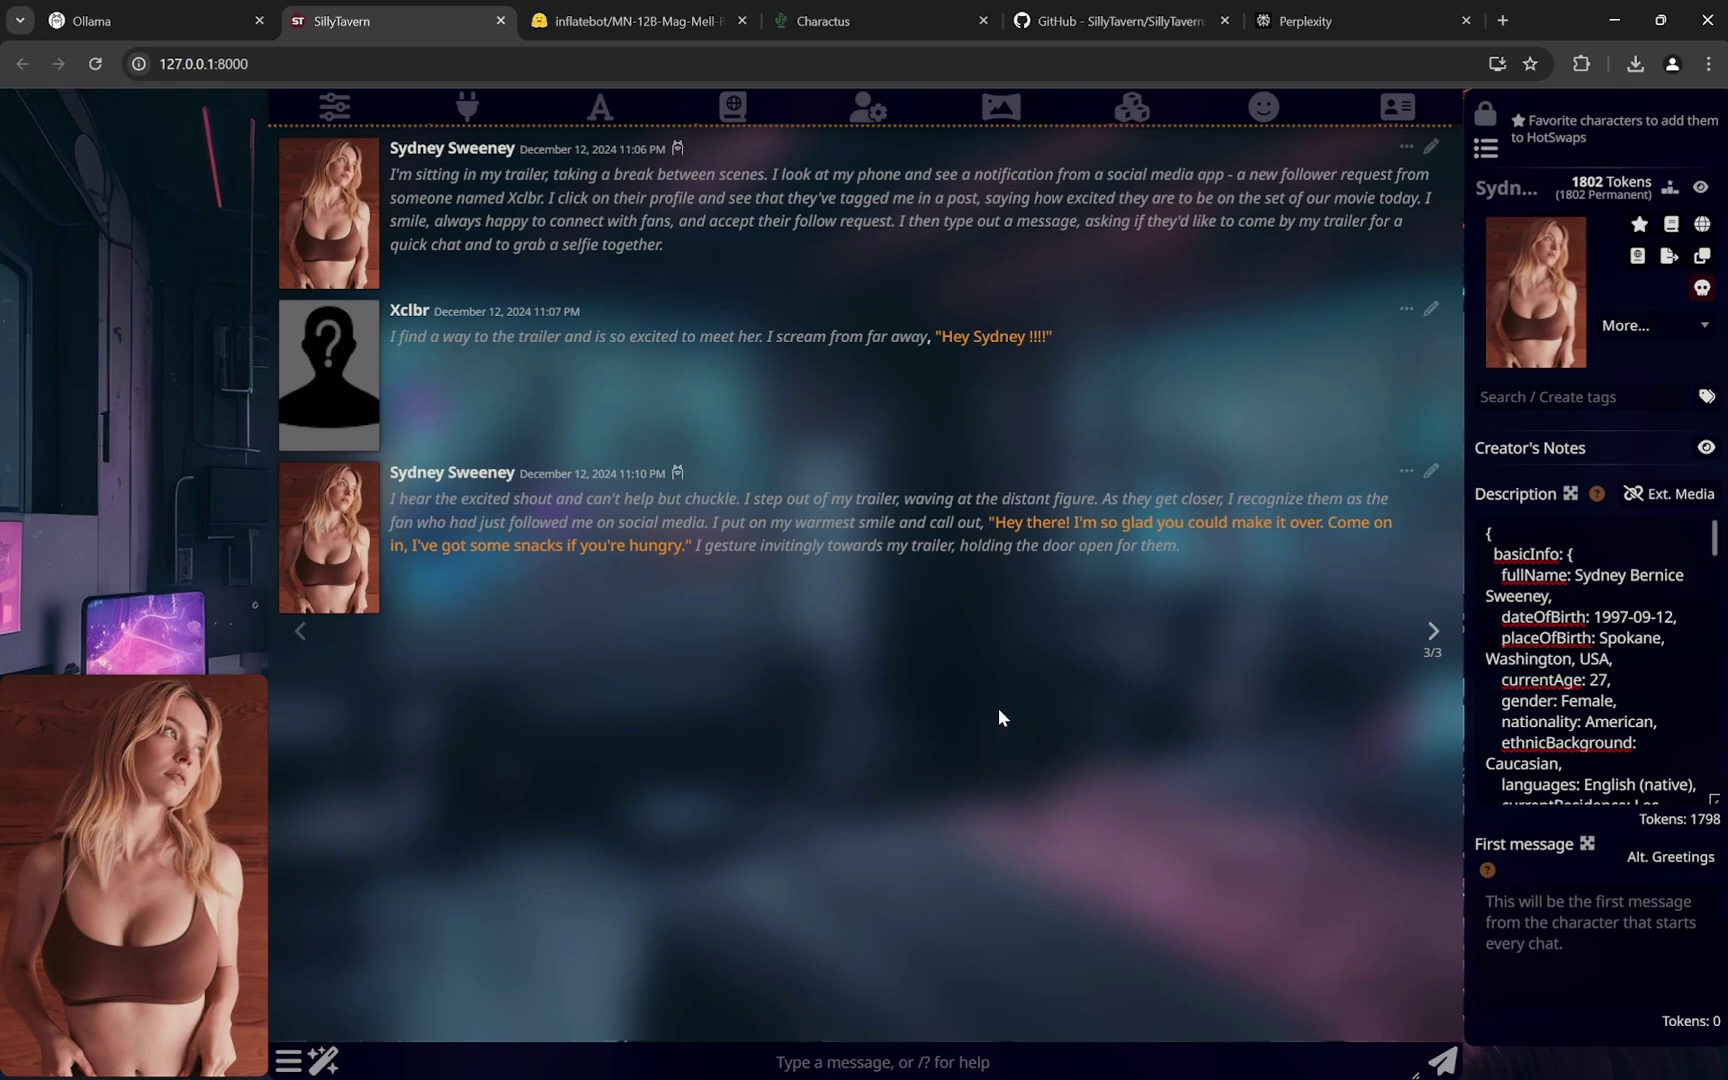
pyautogui.click(678, 8)
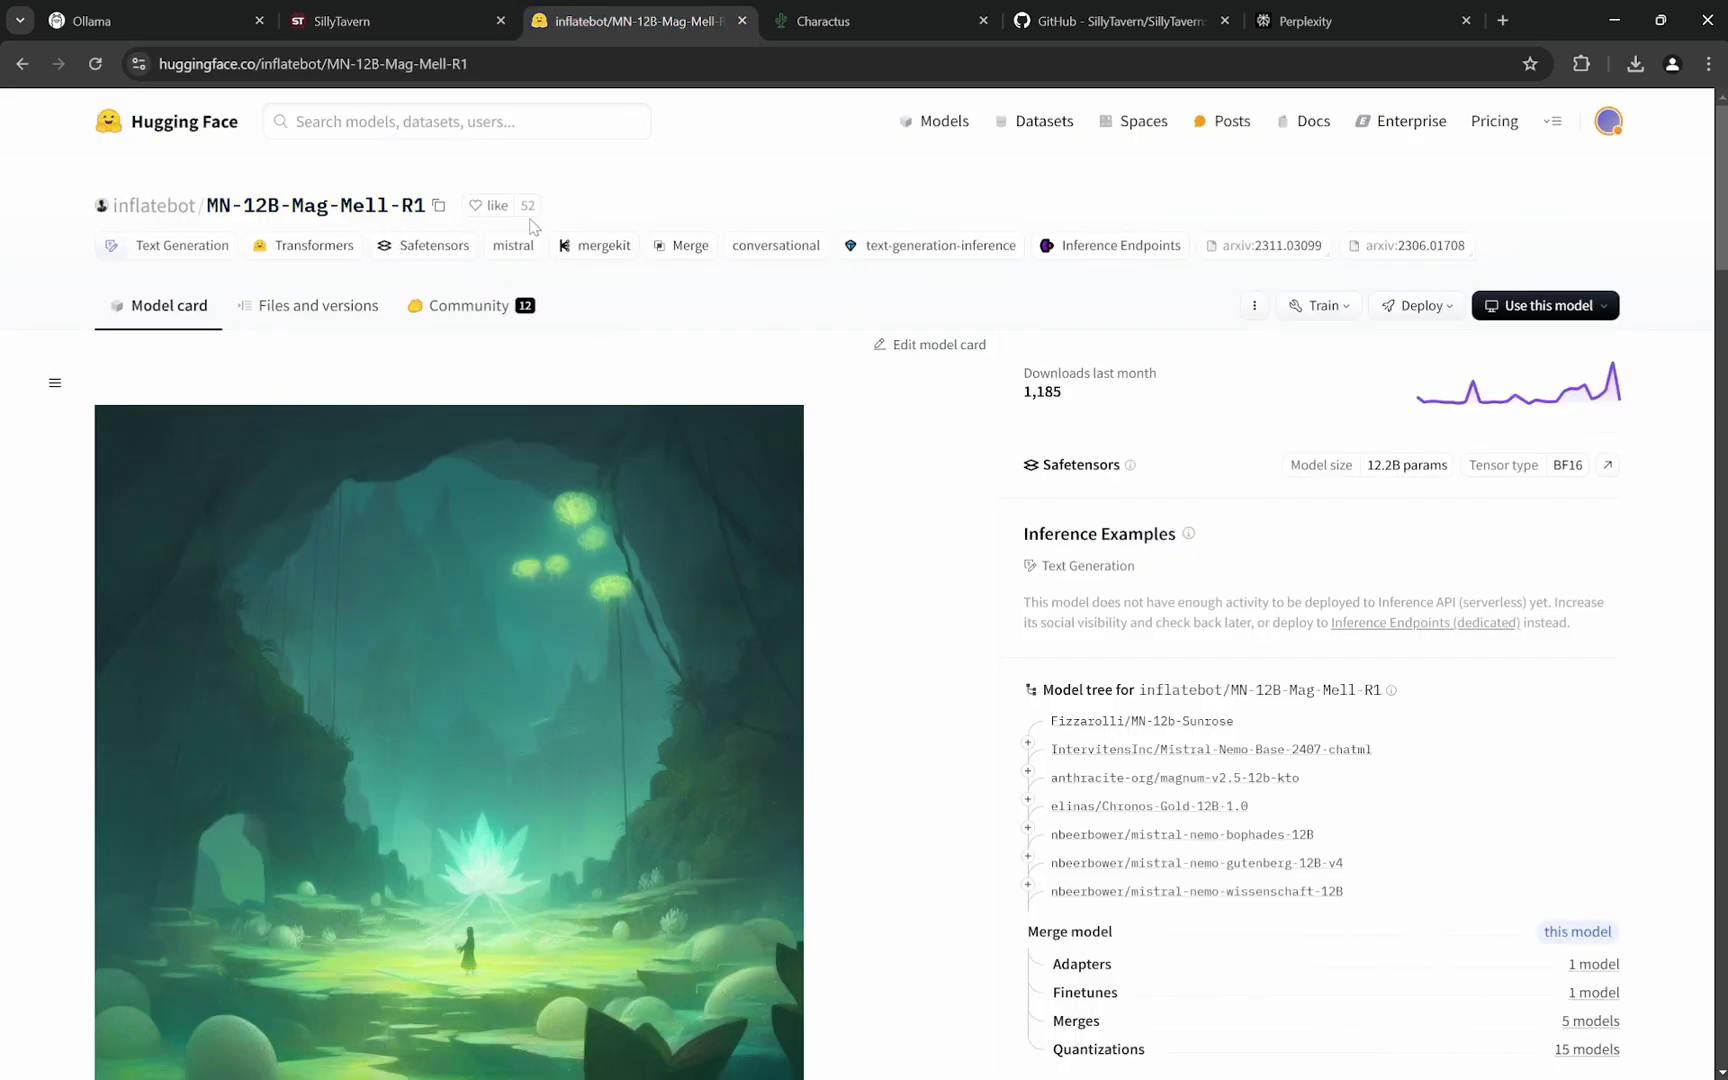
pyautogui.click(452, 27)
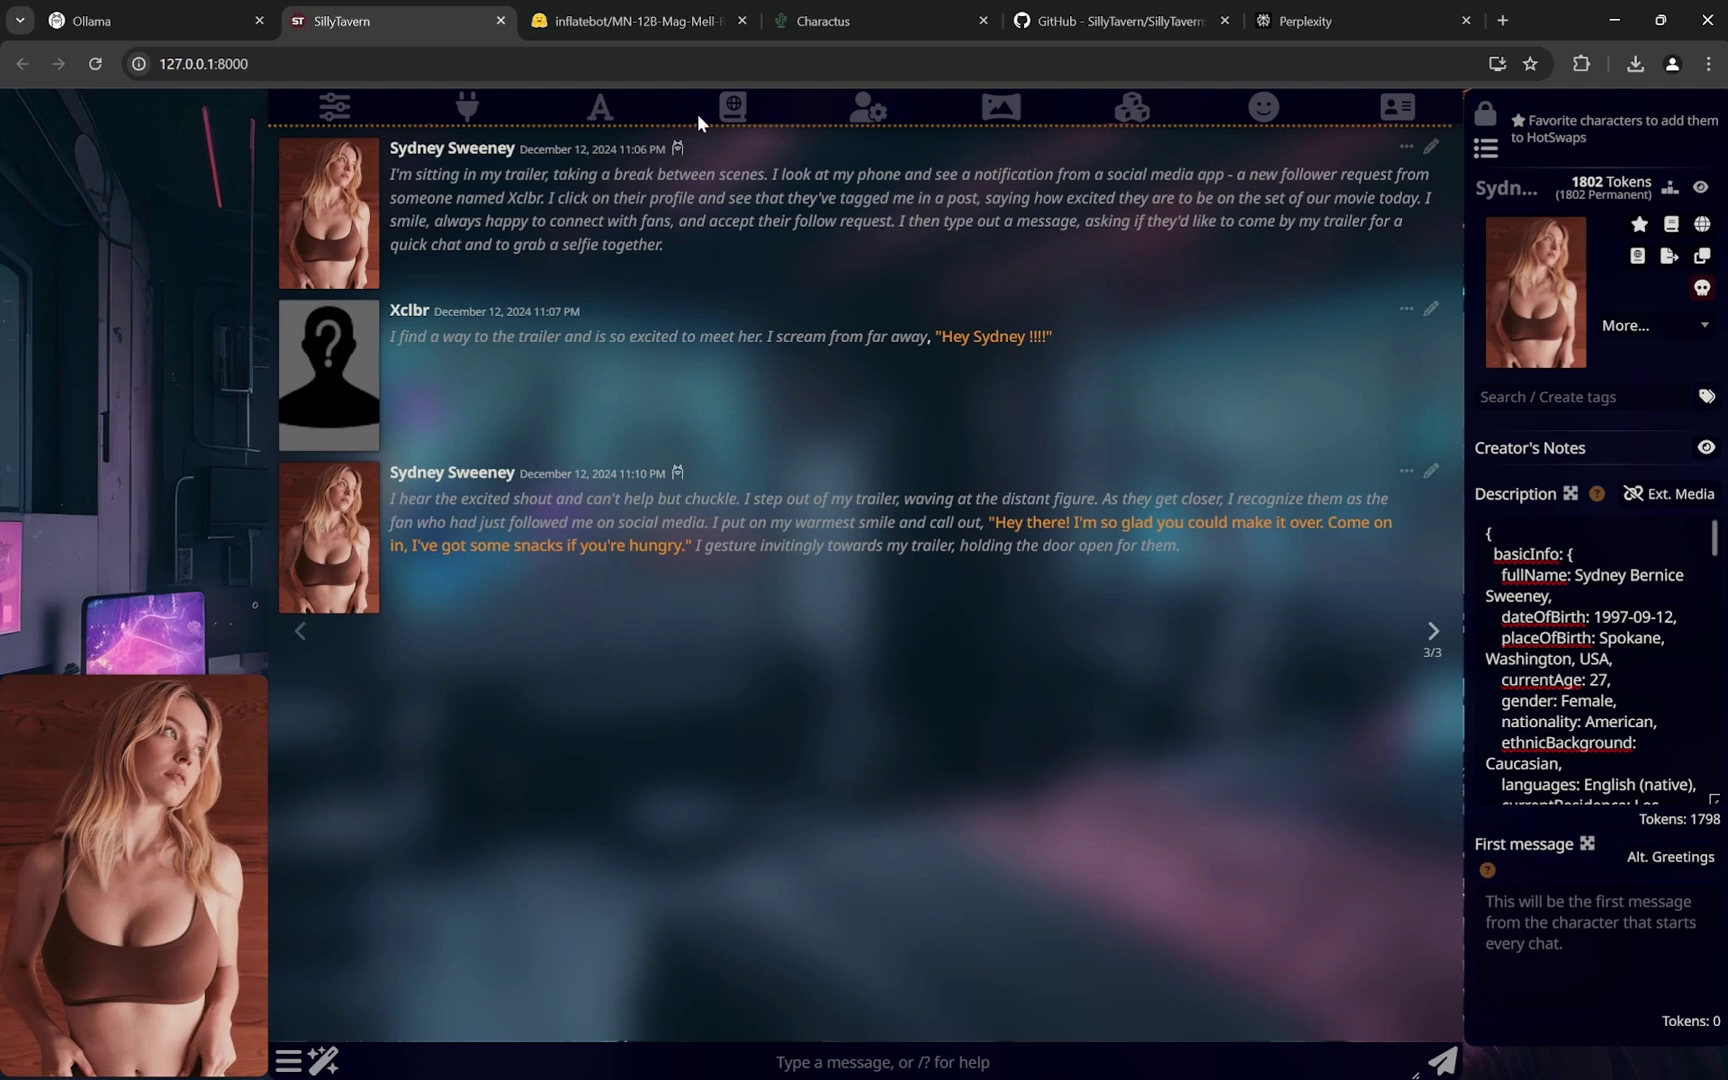
# Open the model library on the Ollama website and look through the available models
pyautogui.click(165, 20)
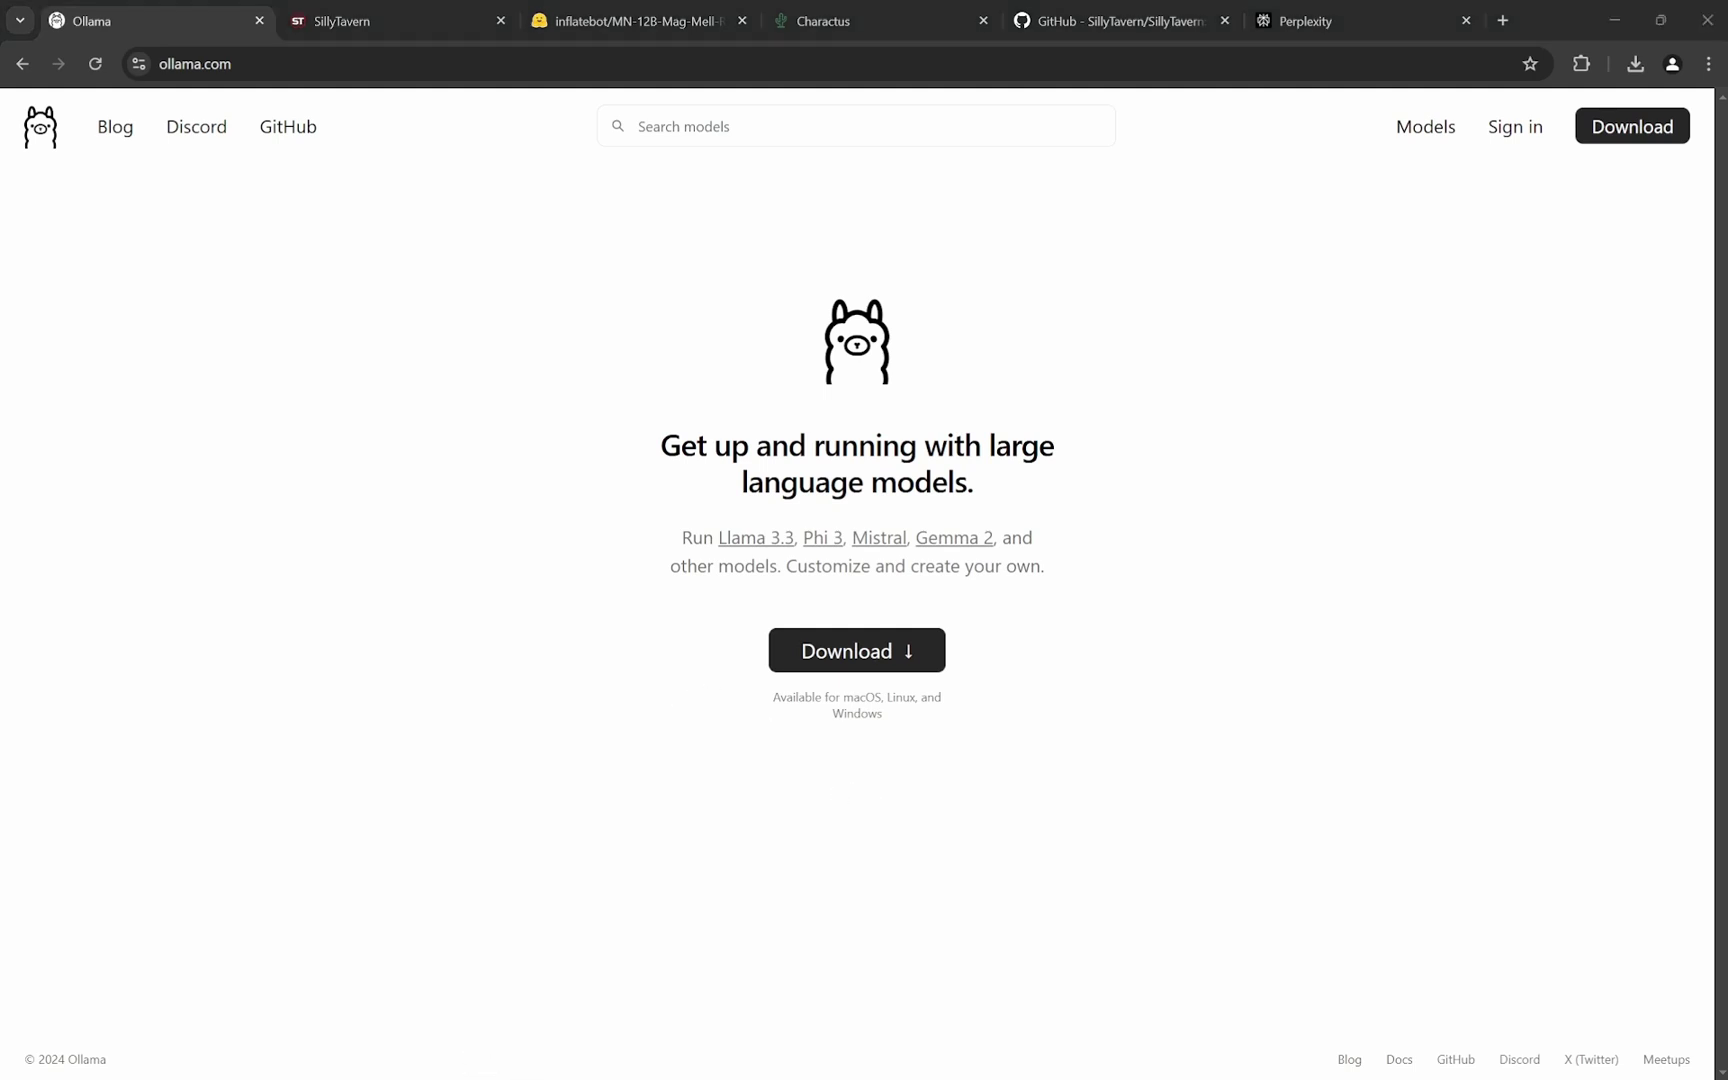
pyautogui.click(1426, 127)
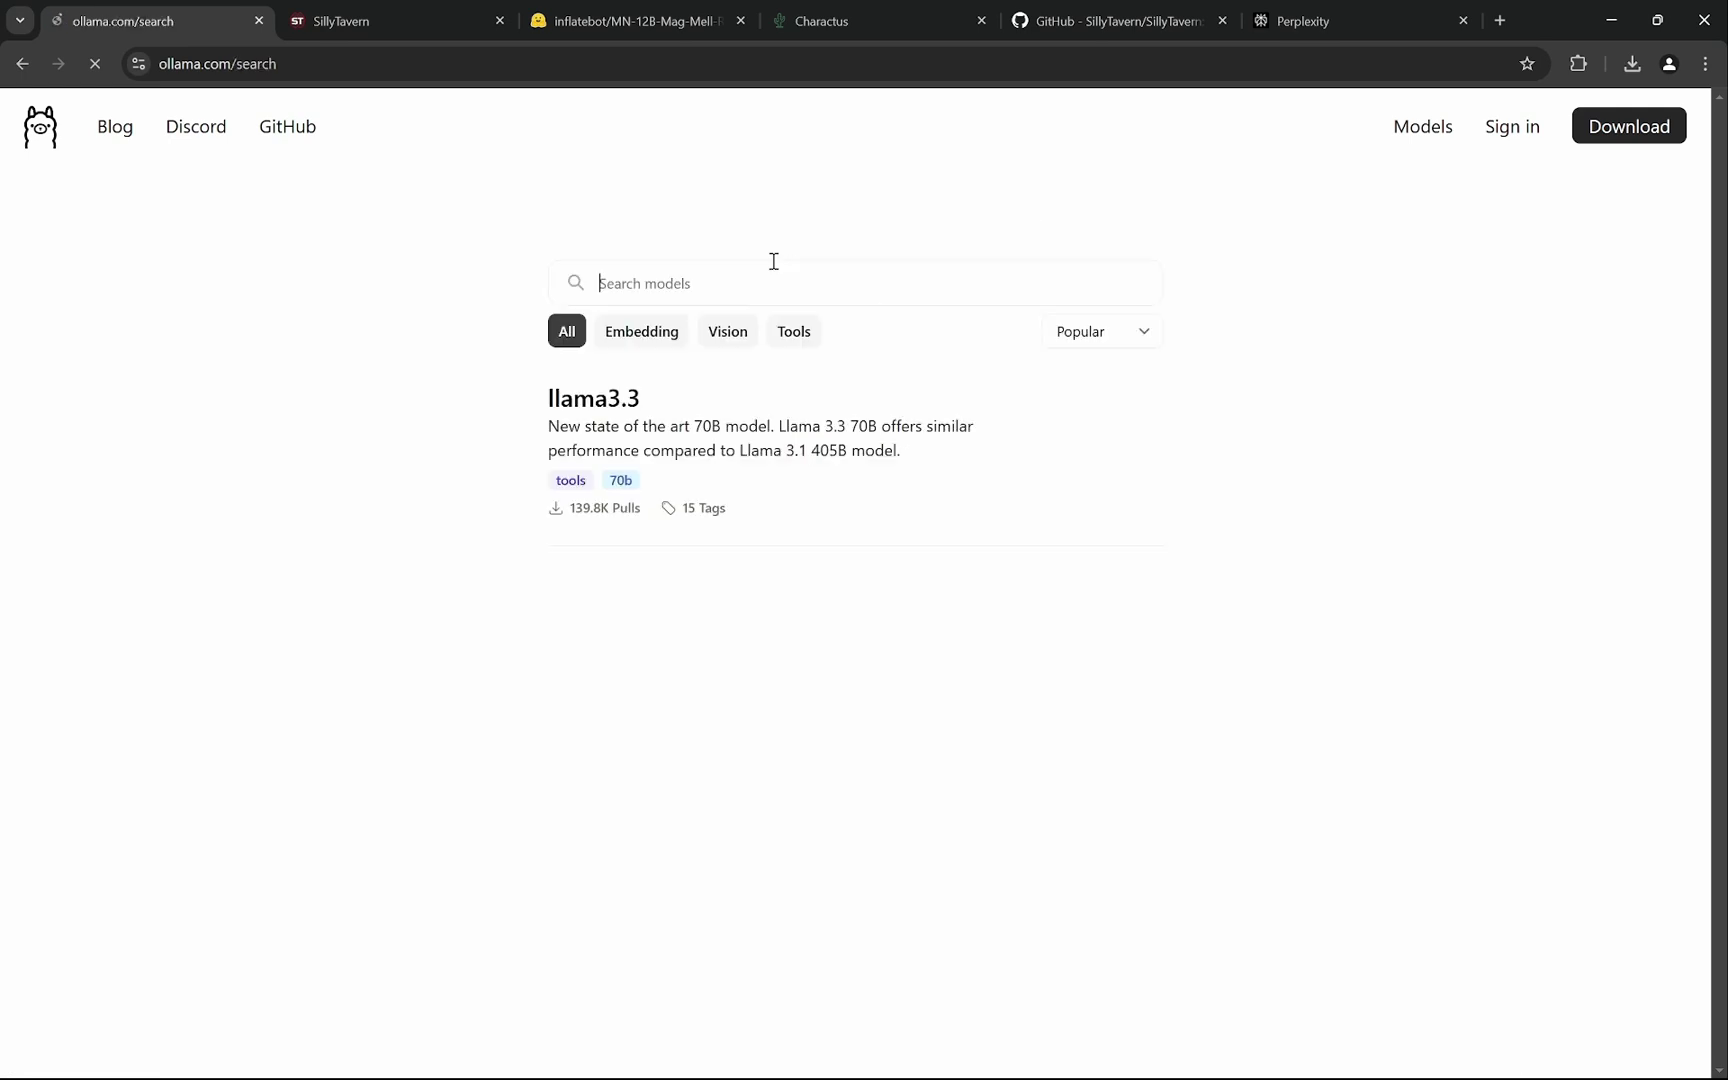
pyautogui.scroll(-7, 706, 636)
pyautogui.scroll(7, 722, 632)
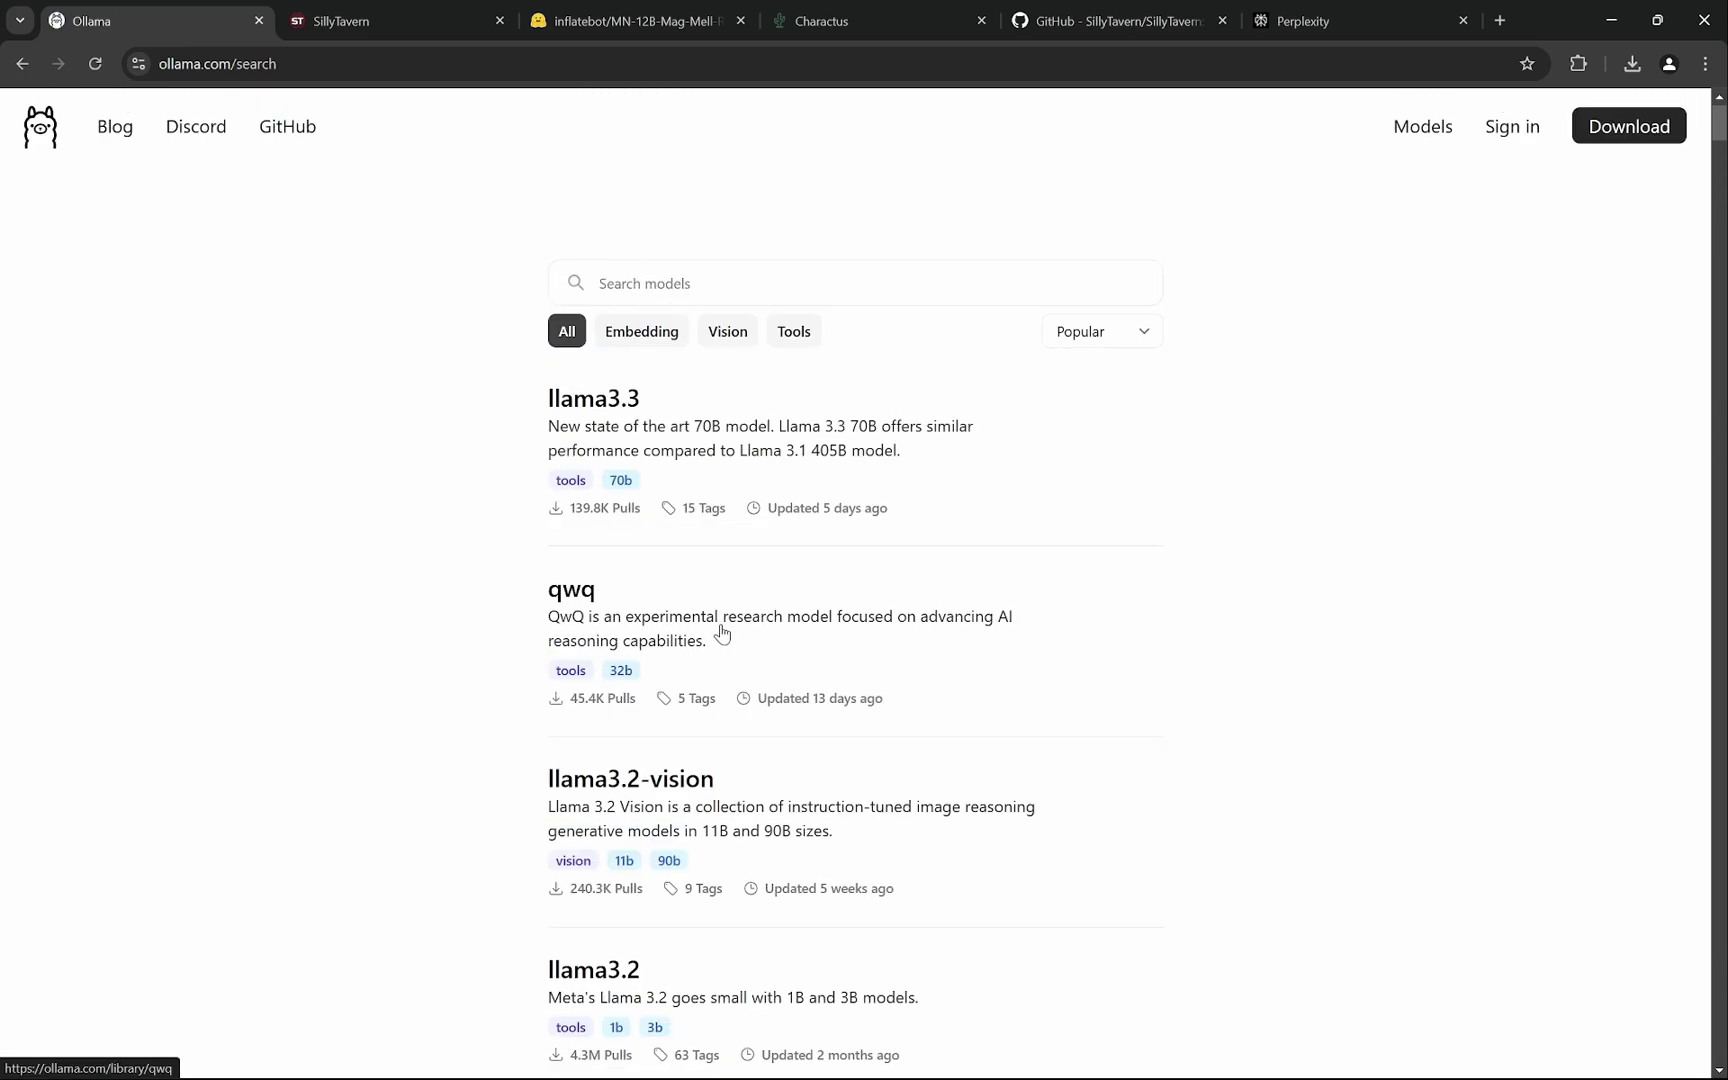
# Examine the MN-12B-Mag-Mell-R1 page on Hugging Face, including its file list, GGUF links and recommended sampler settings
pyautogui.click(641, 28)
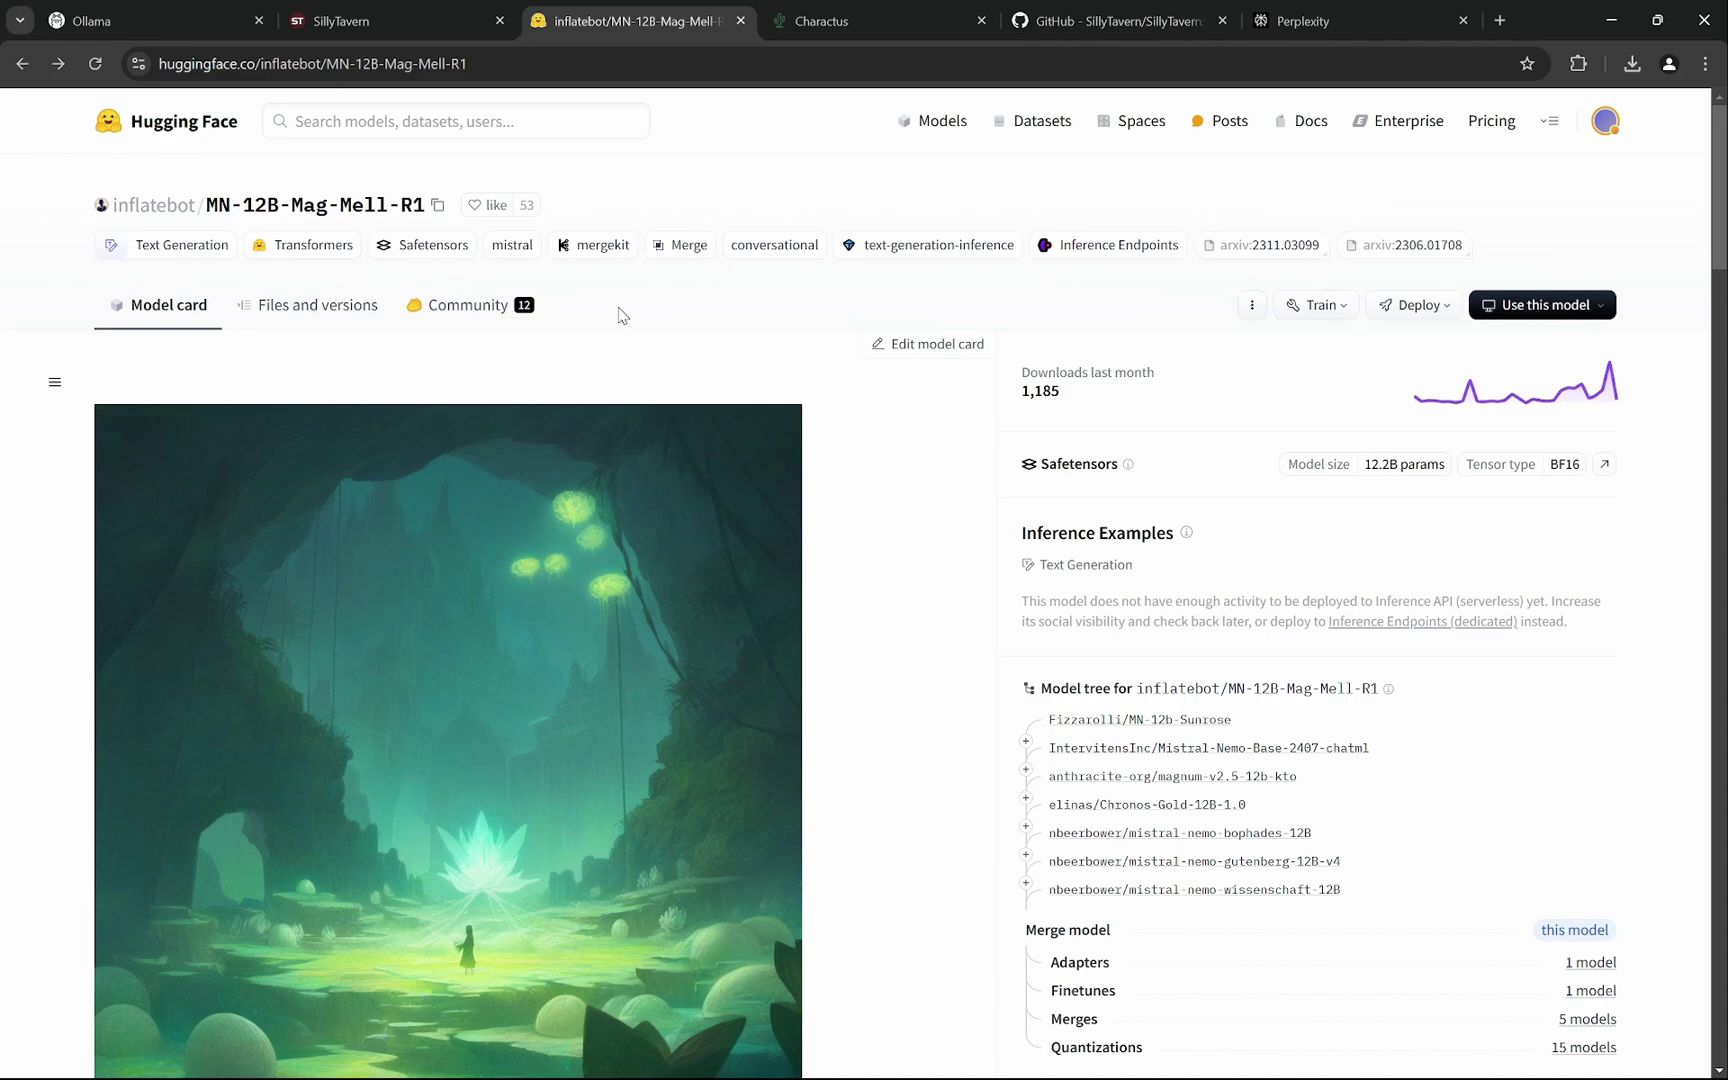
pyautogui.scroll(-4, 700, 425)
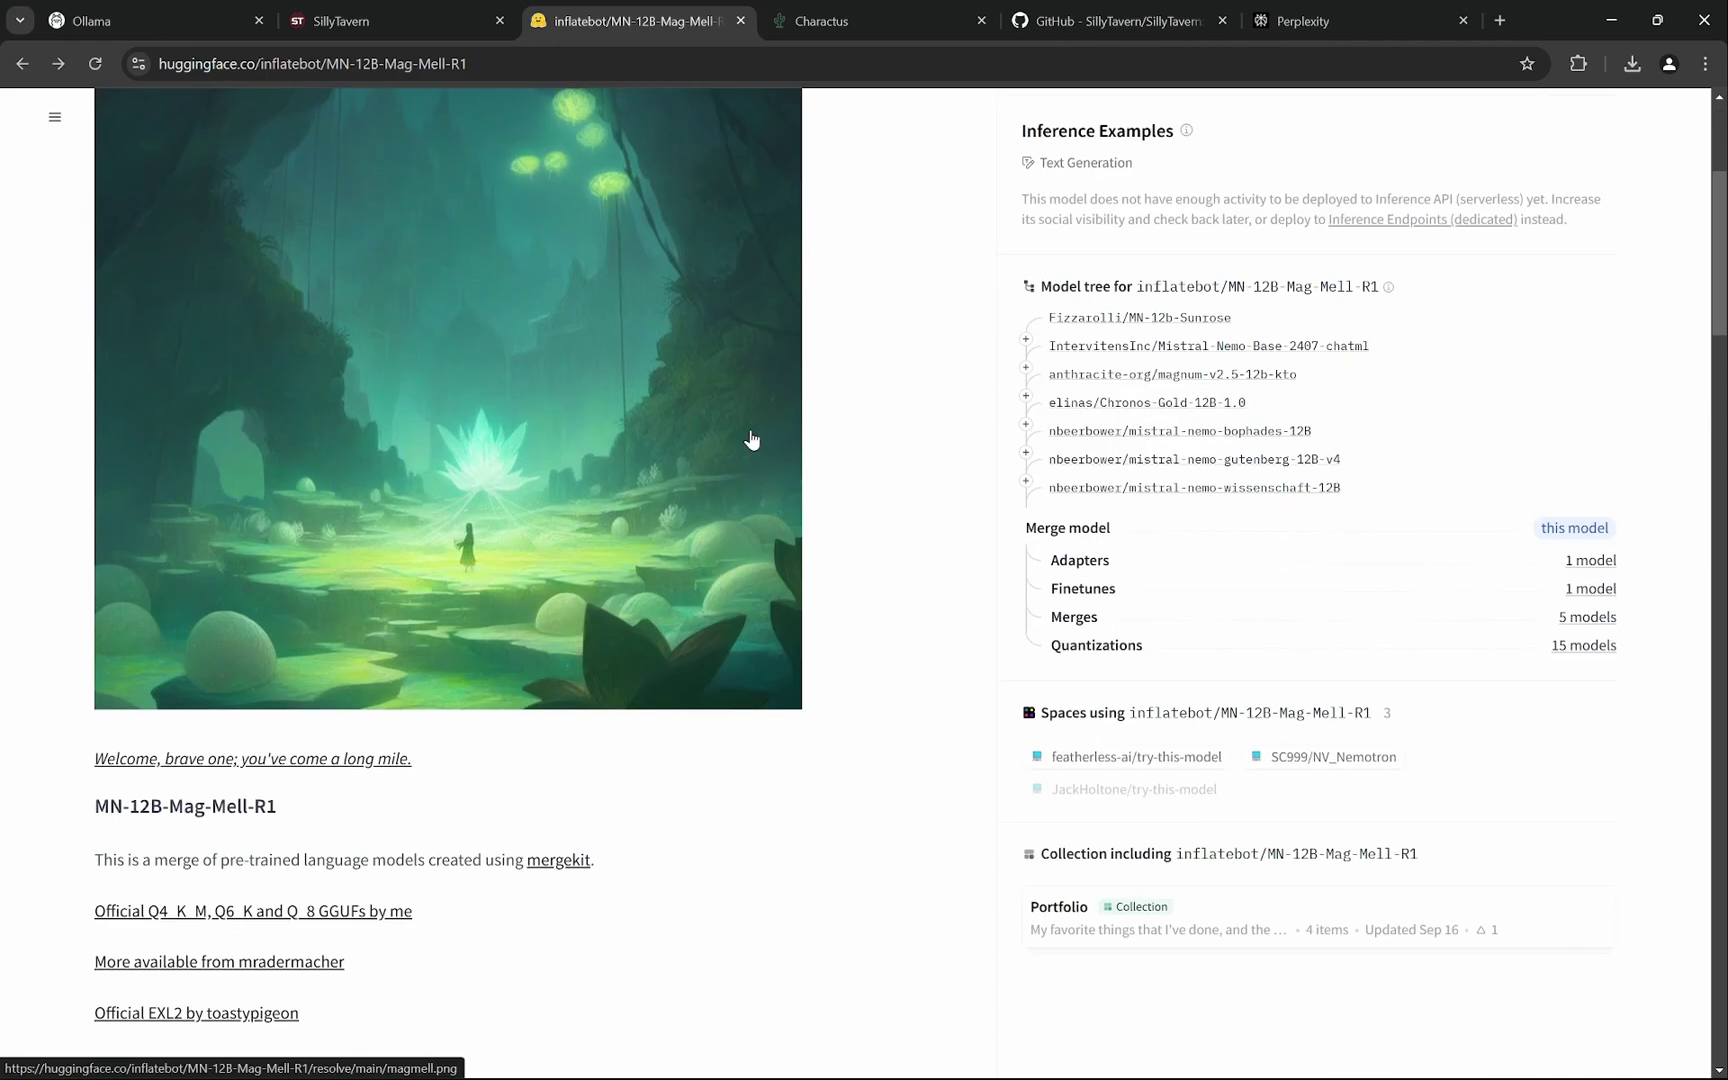
pyautogui.scroll(5, 752, 440)
pyautogui.click(308, 305)
pyautogui.scroll(-1, 600, 470)
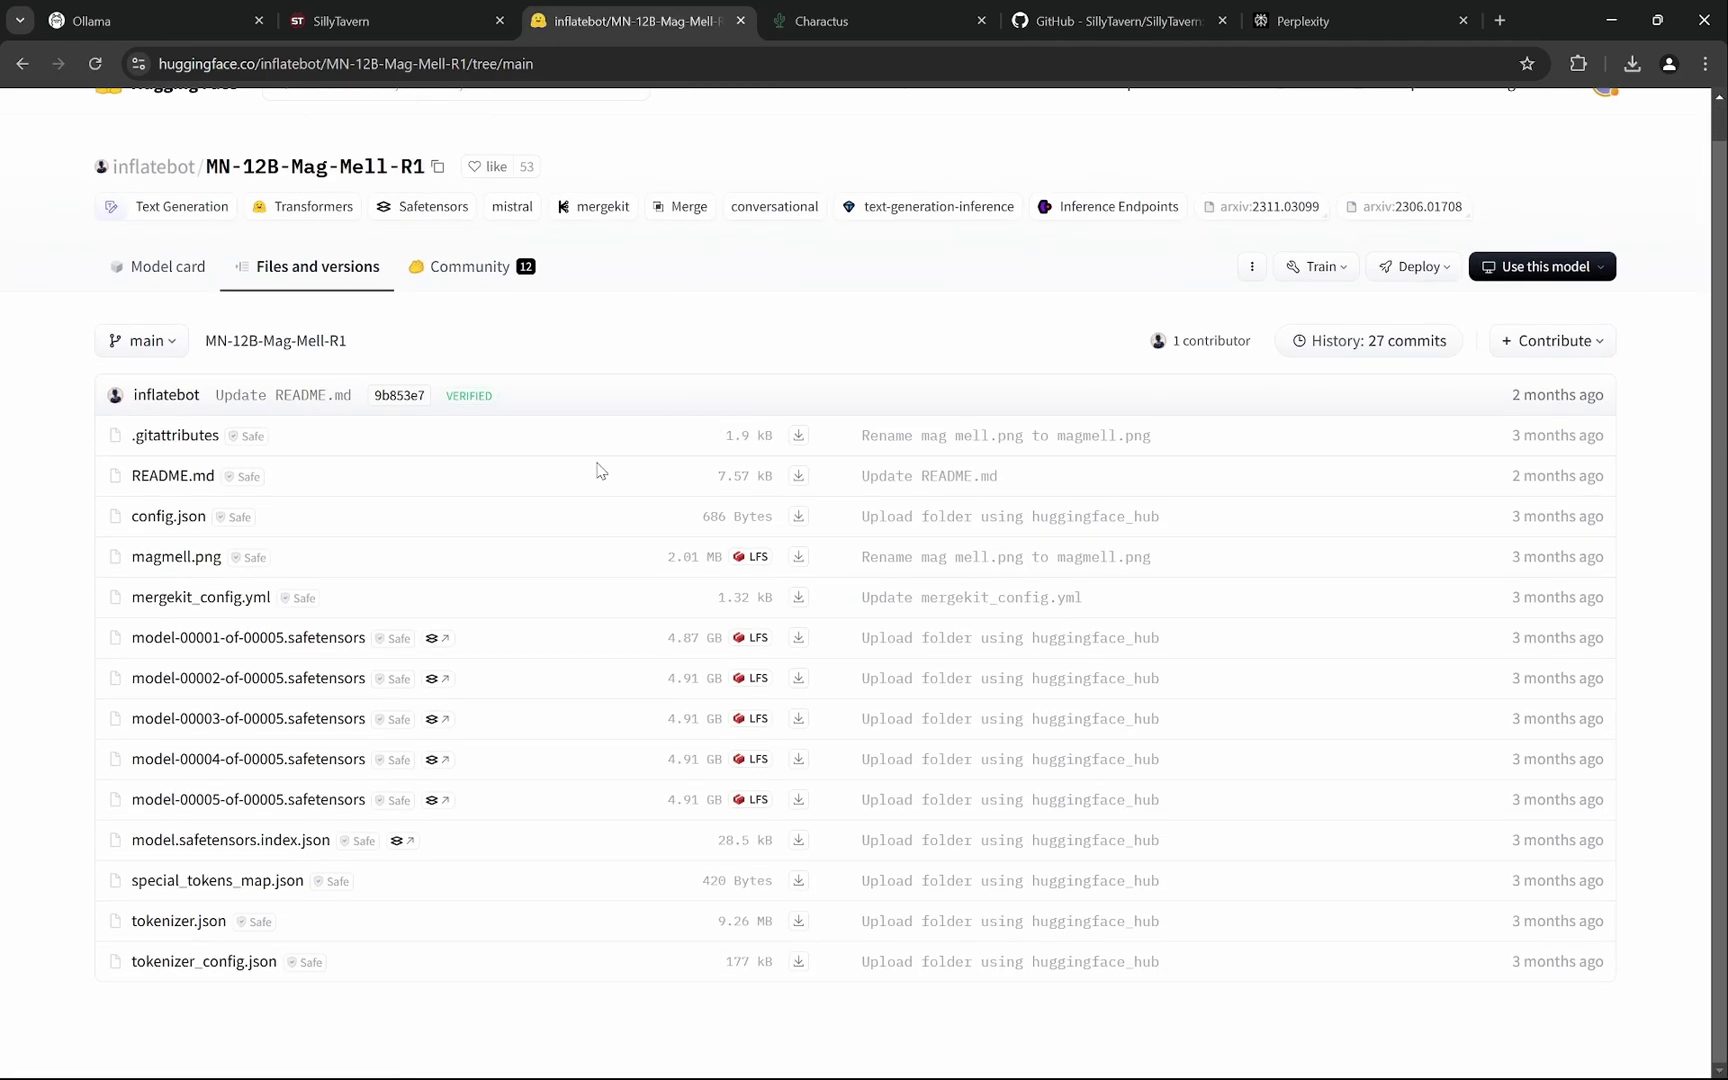
pyautogui.click(178, 281)
pyautogui.scroll(-10, 551, 482)
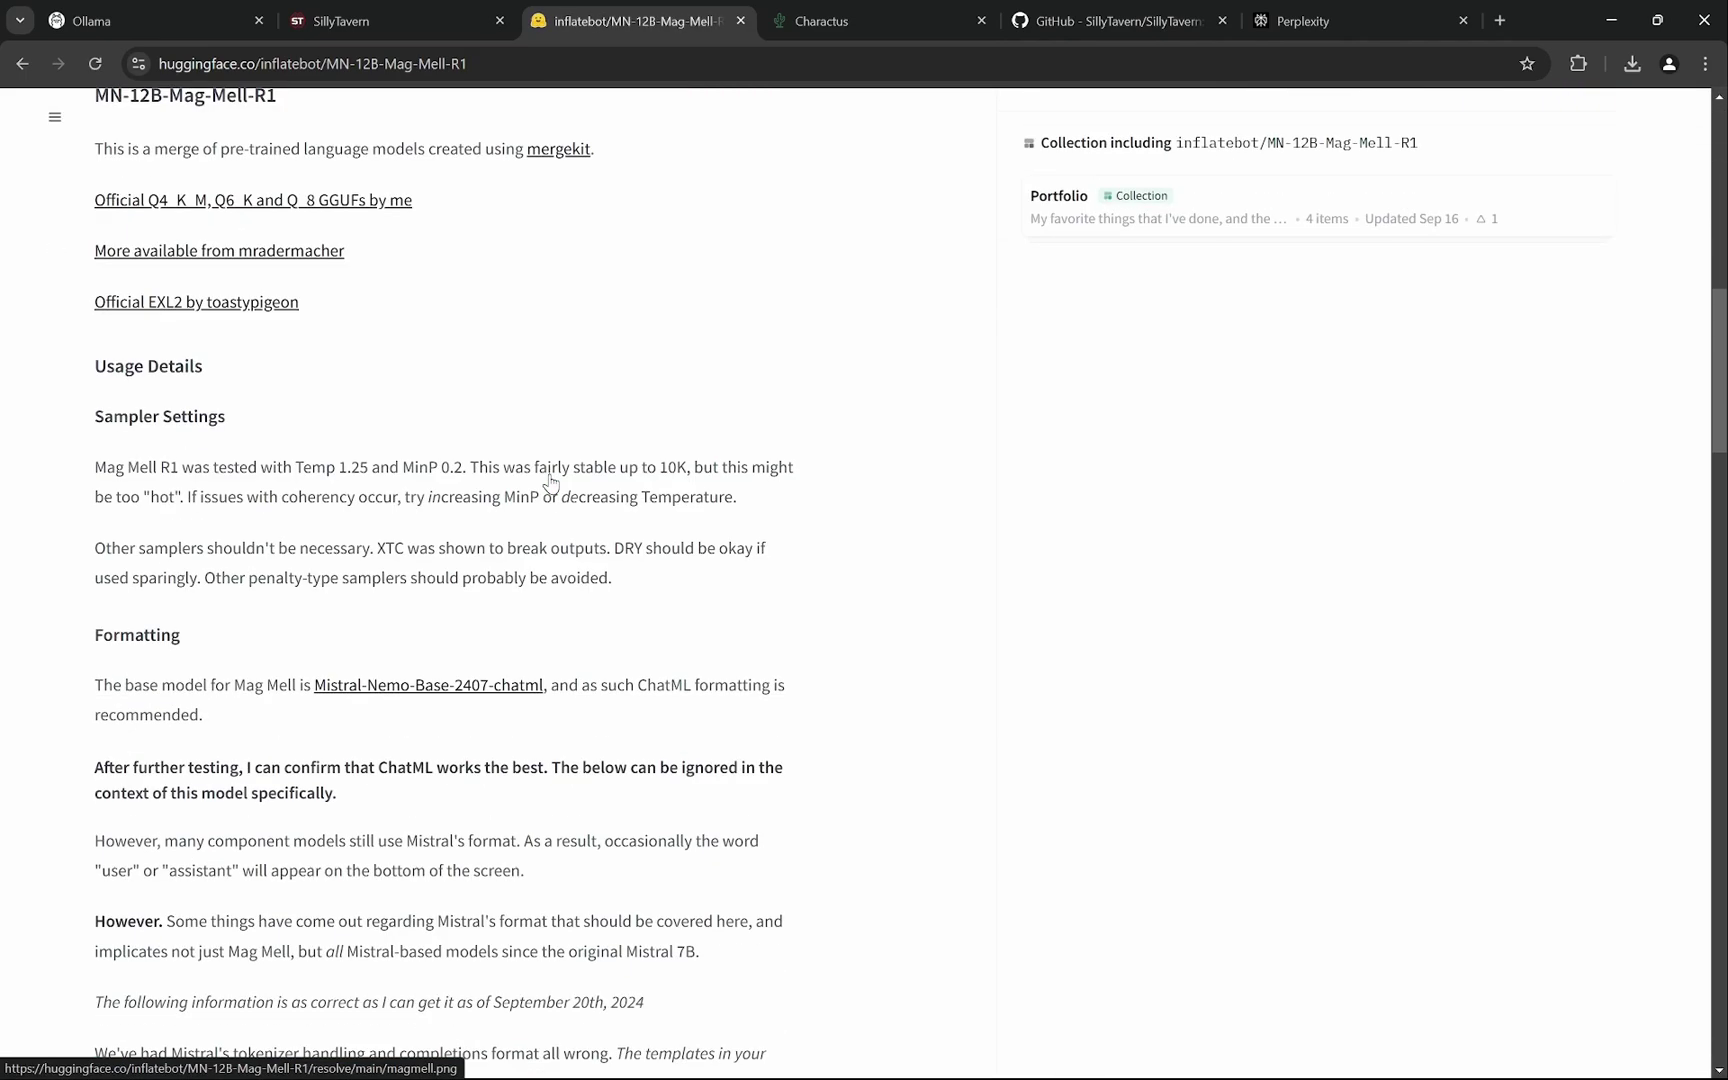
pyautogui.scroll(3, 550, 478)
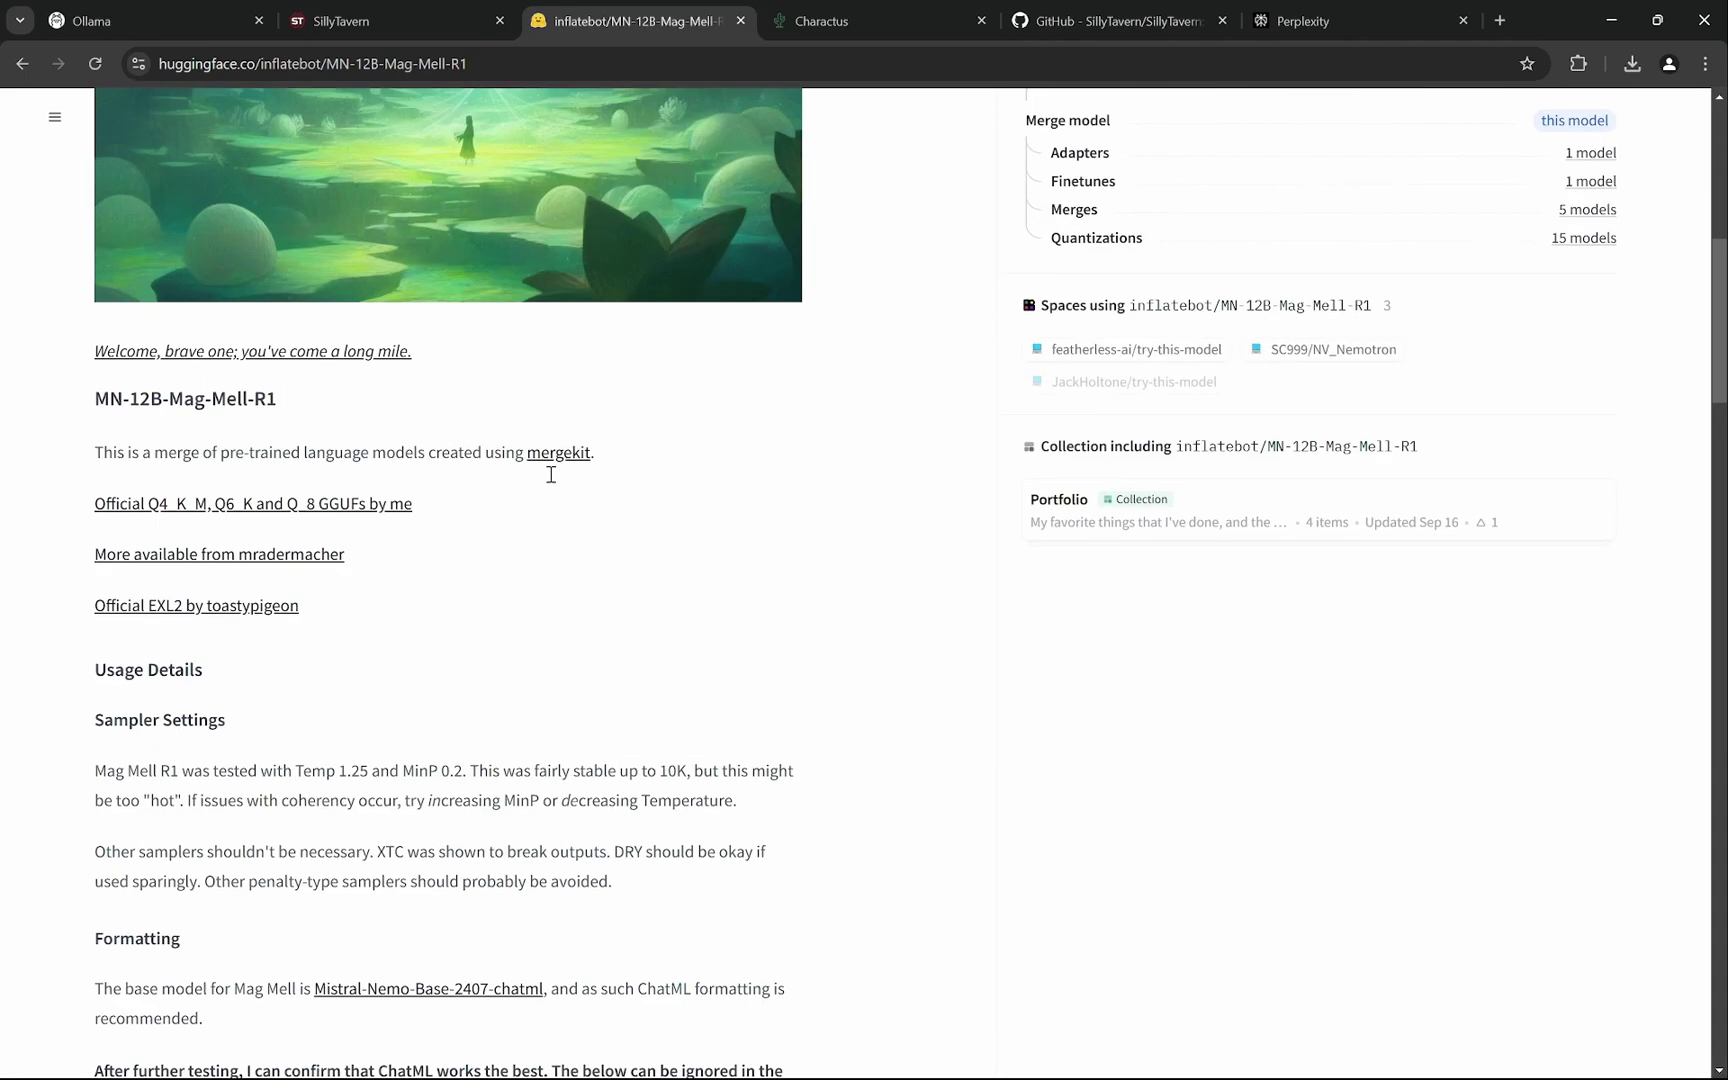
# Go to the model's official Q4_K_M, Q6_K and Q_8 GGUF repository and show its files and versions
pyautogui.click(381, 510)
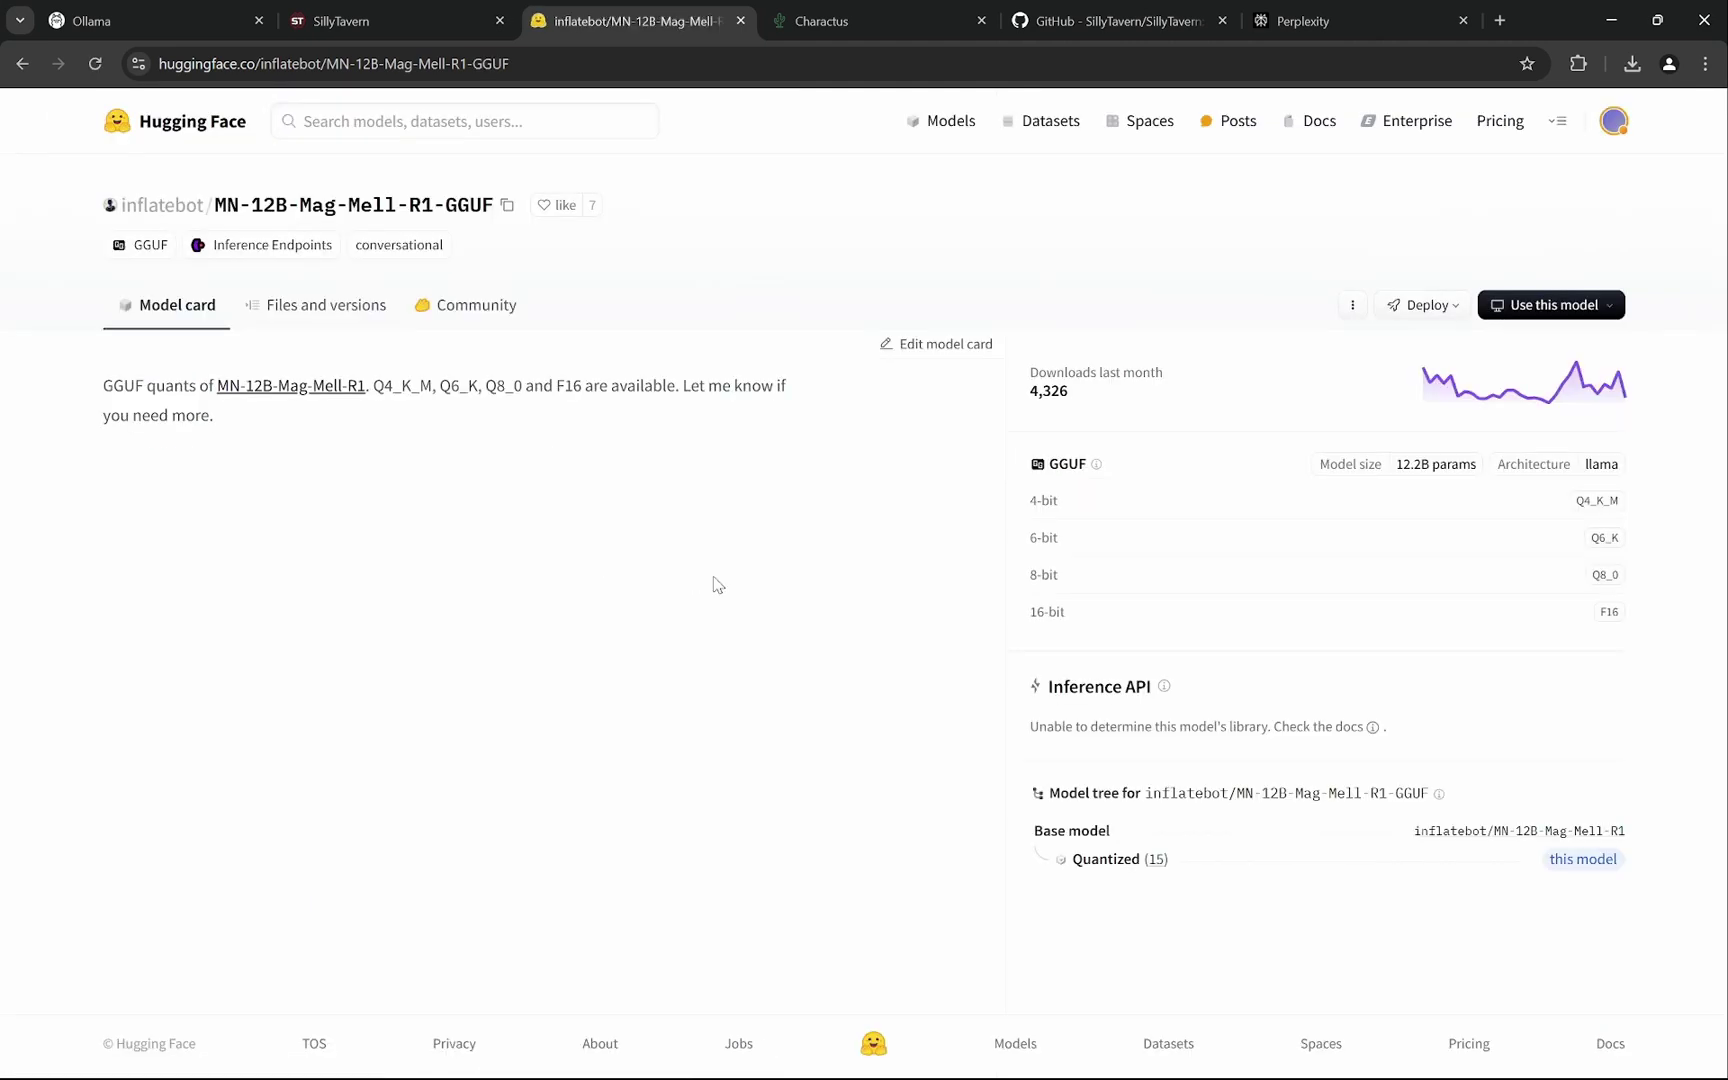
pyautogui.click(22, 63)
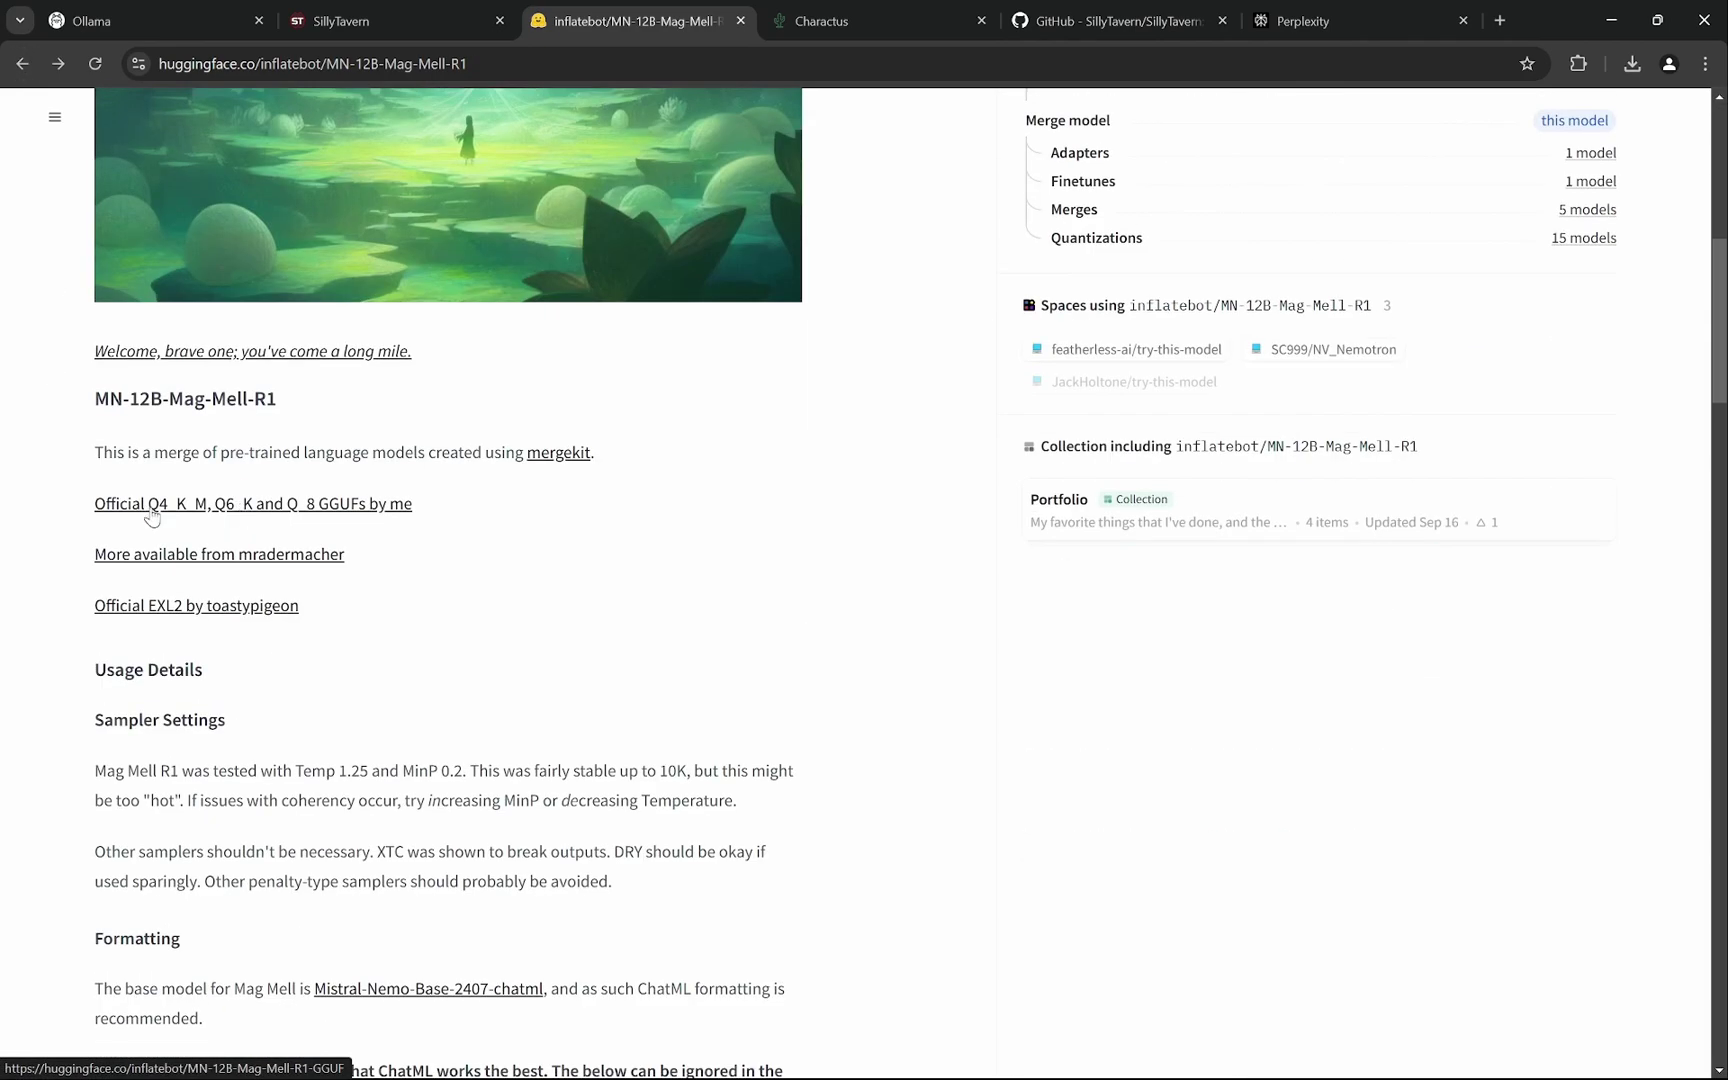
pyautogui.click(255, 509)
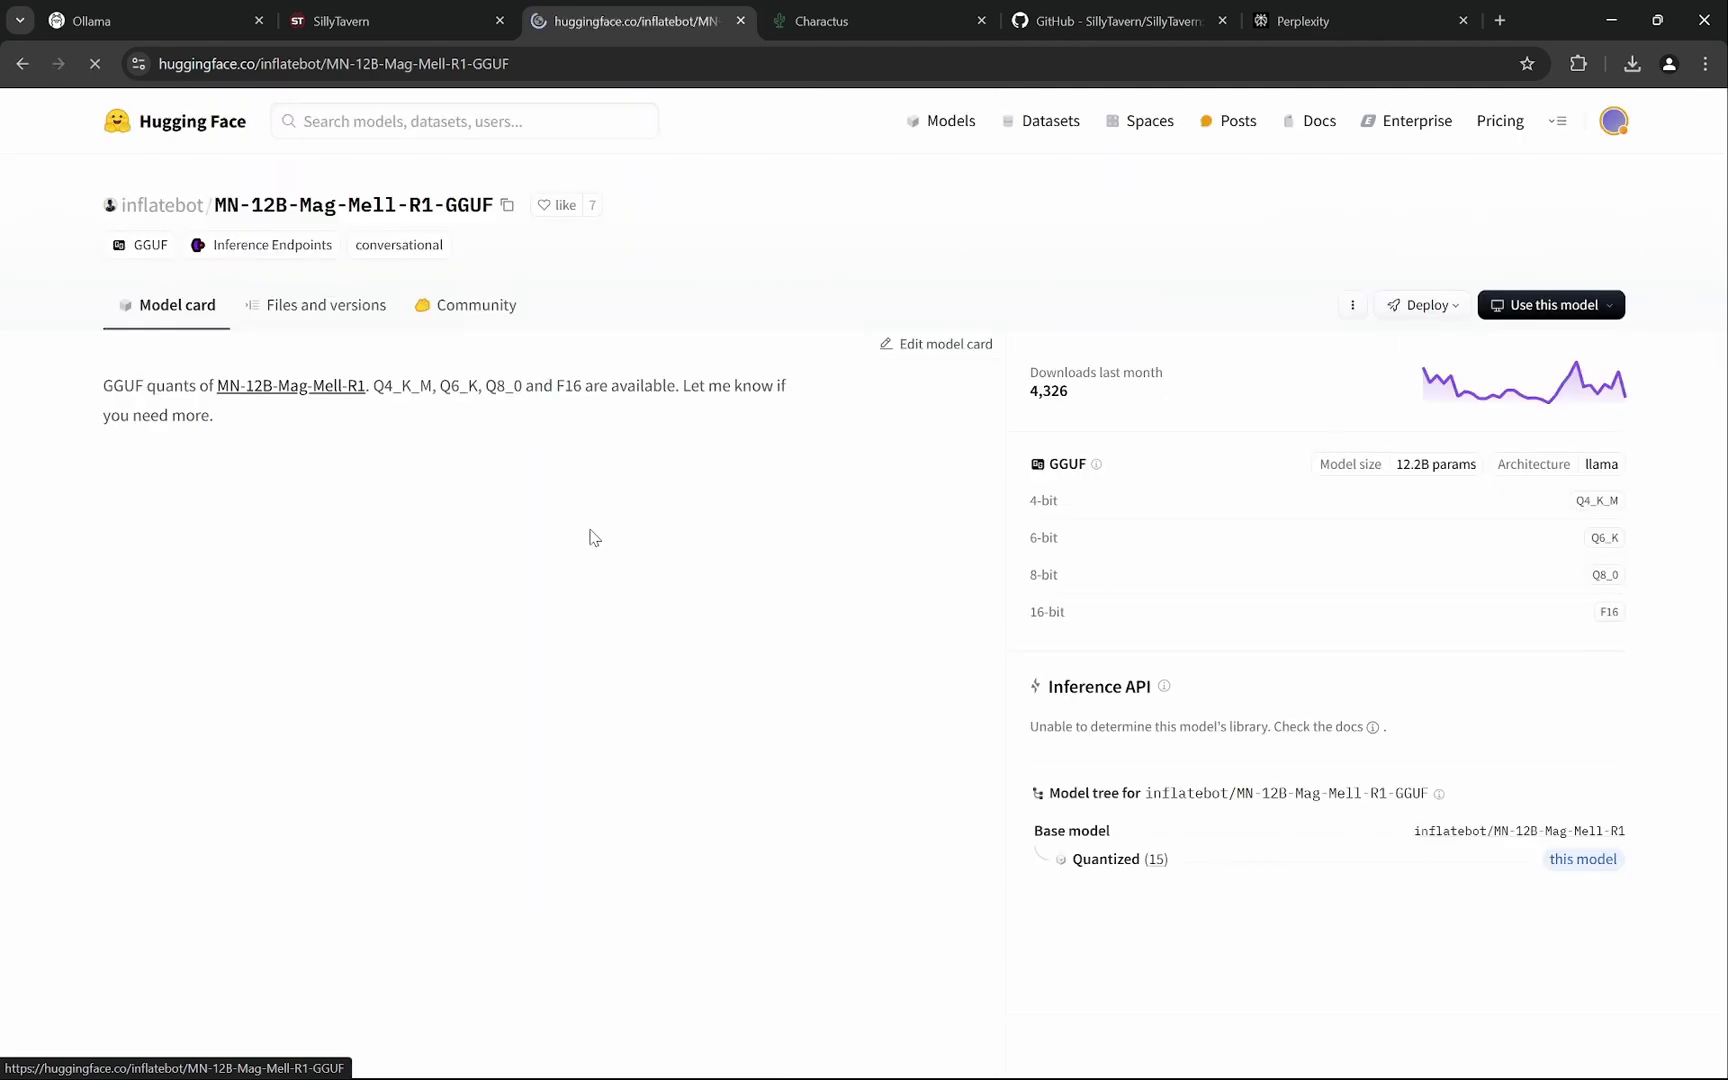
pyautogui.click(318, 320)
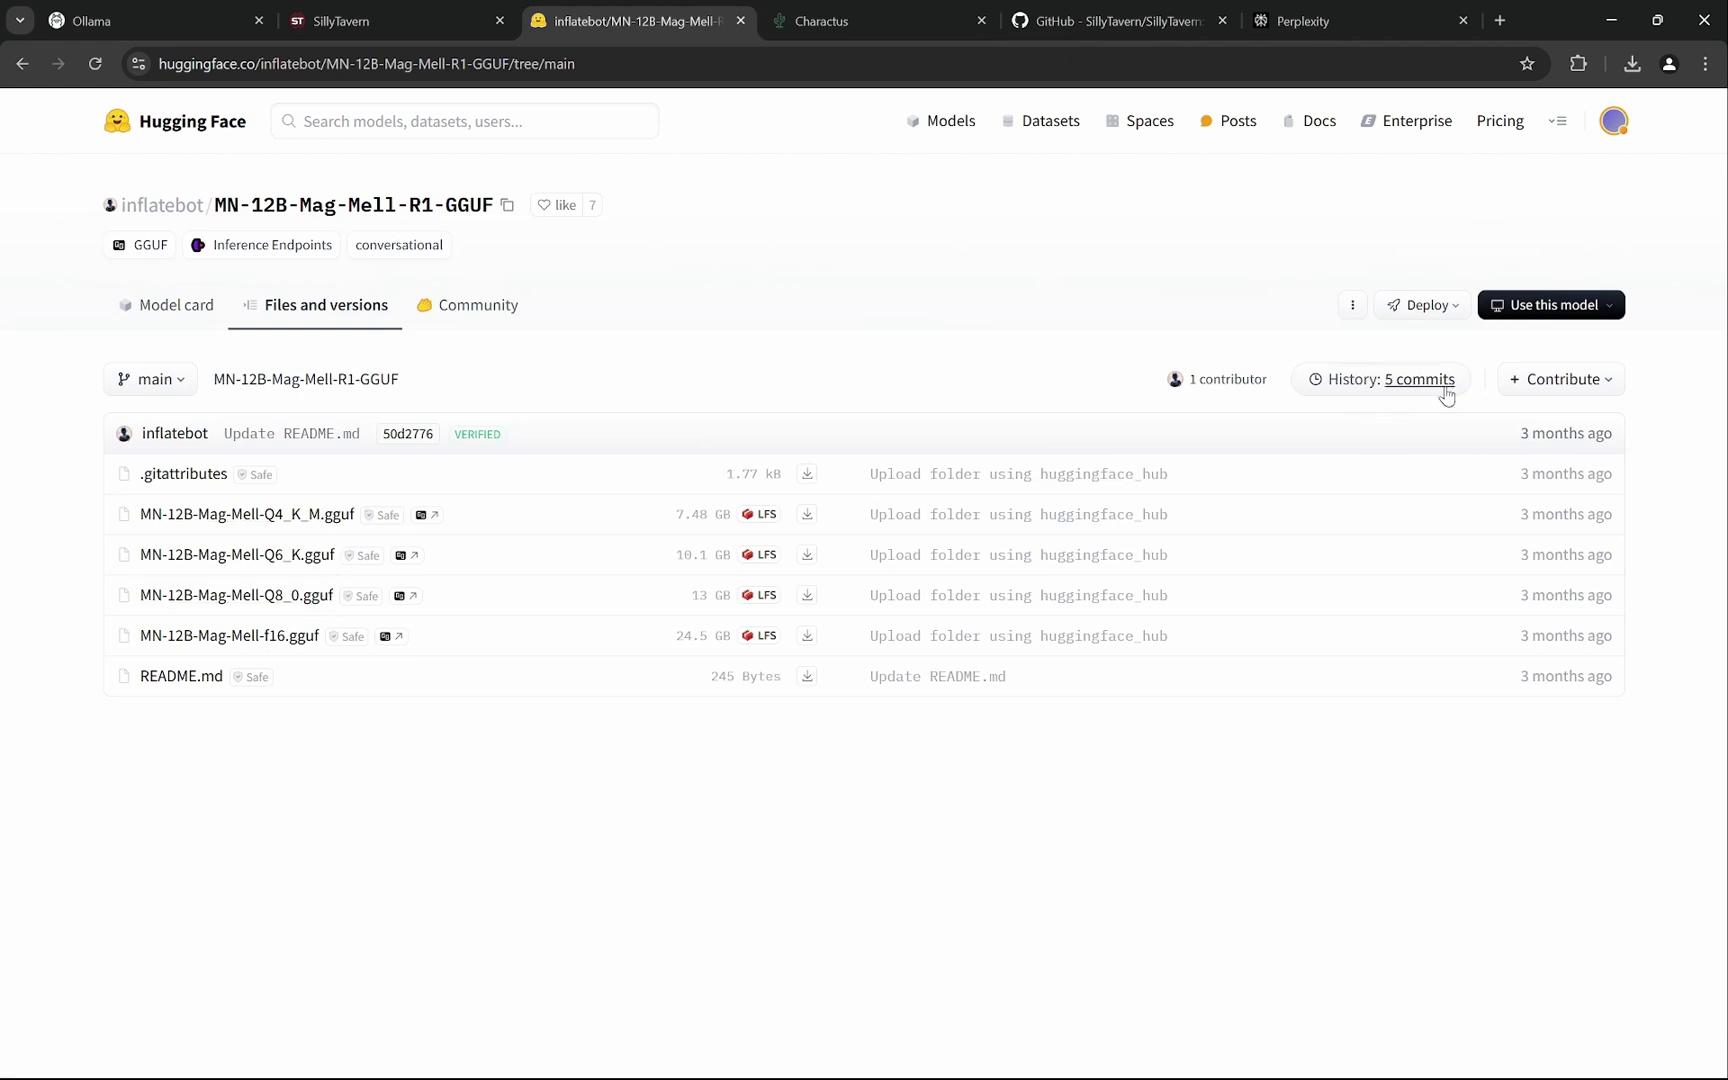
# Copy the Ollama run command for the Q4_K_M version of the GGUF model and close the usage instructions
pyautogui.click(1588, 305)
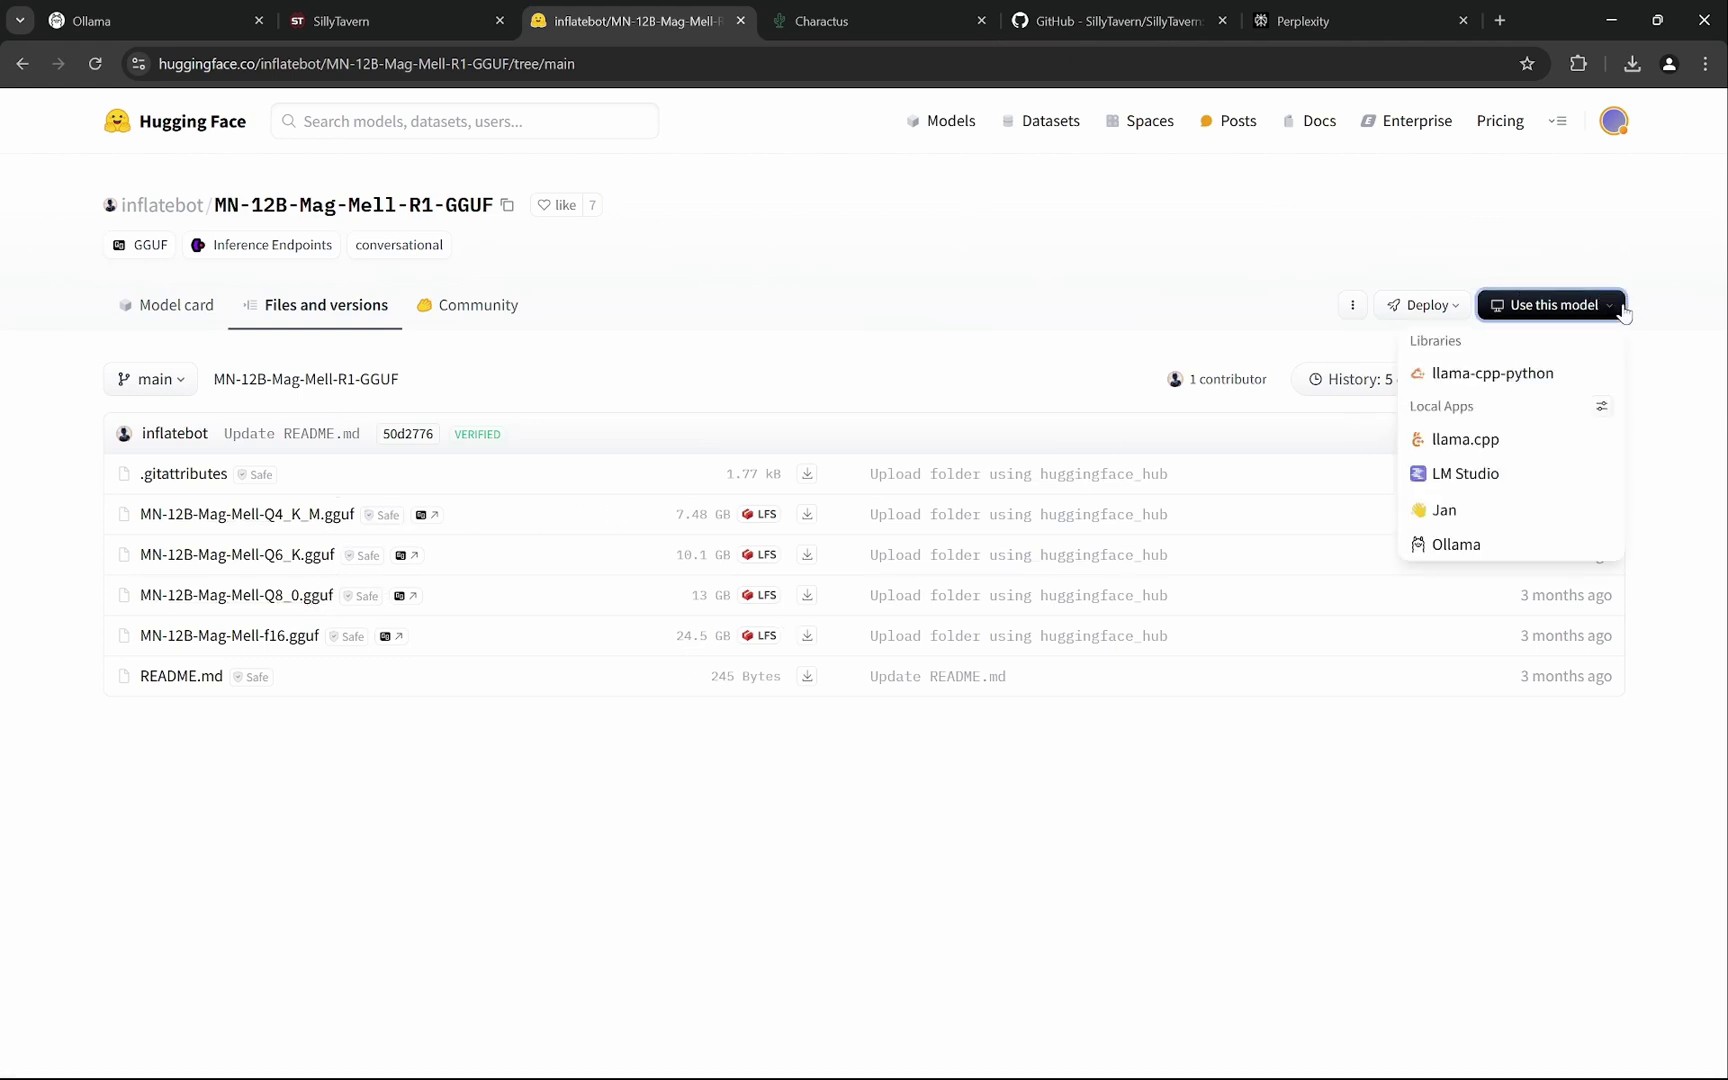
pyautogui.click(1497, 544)
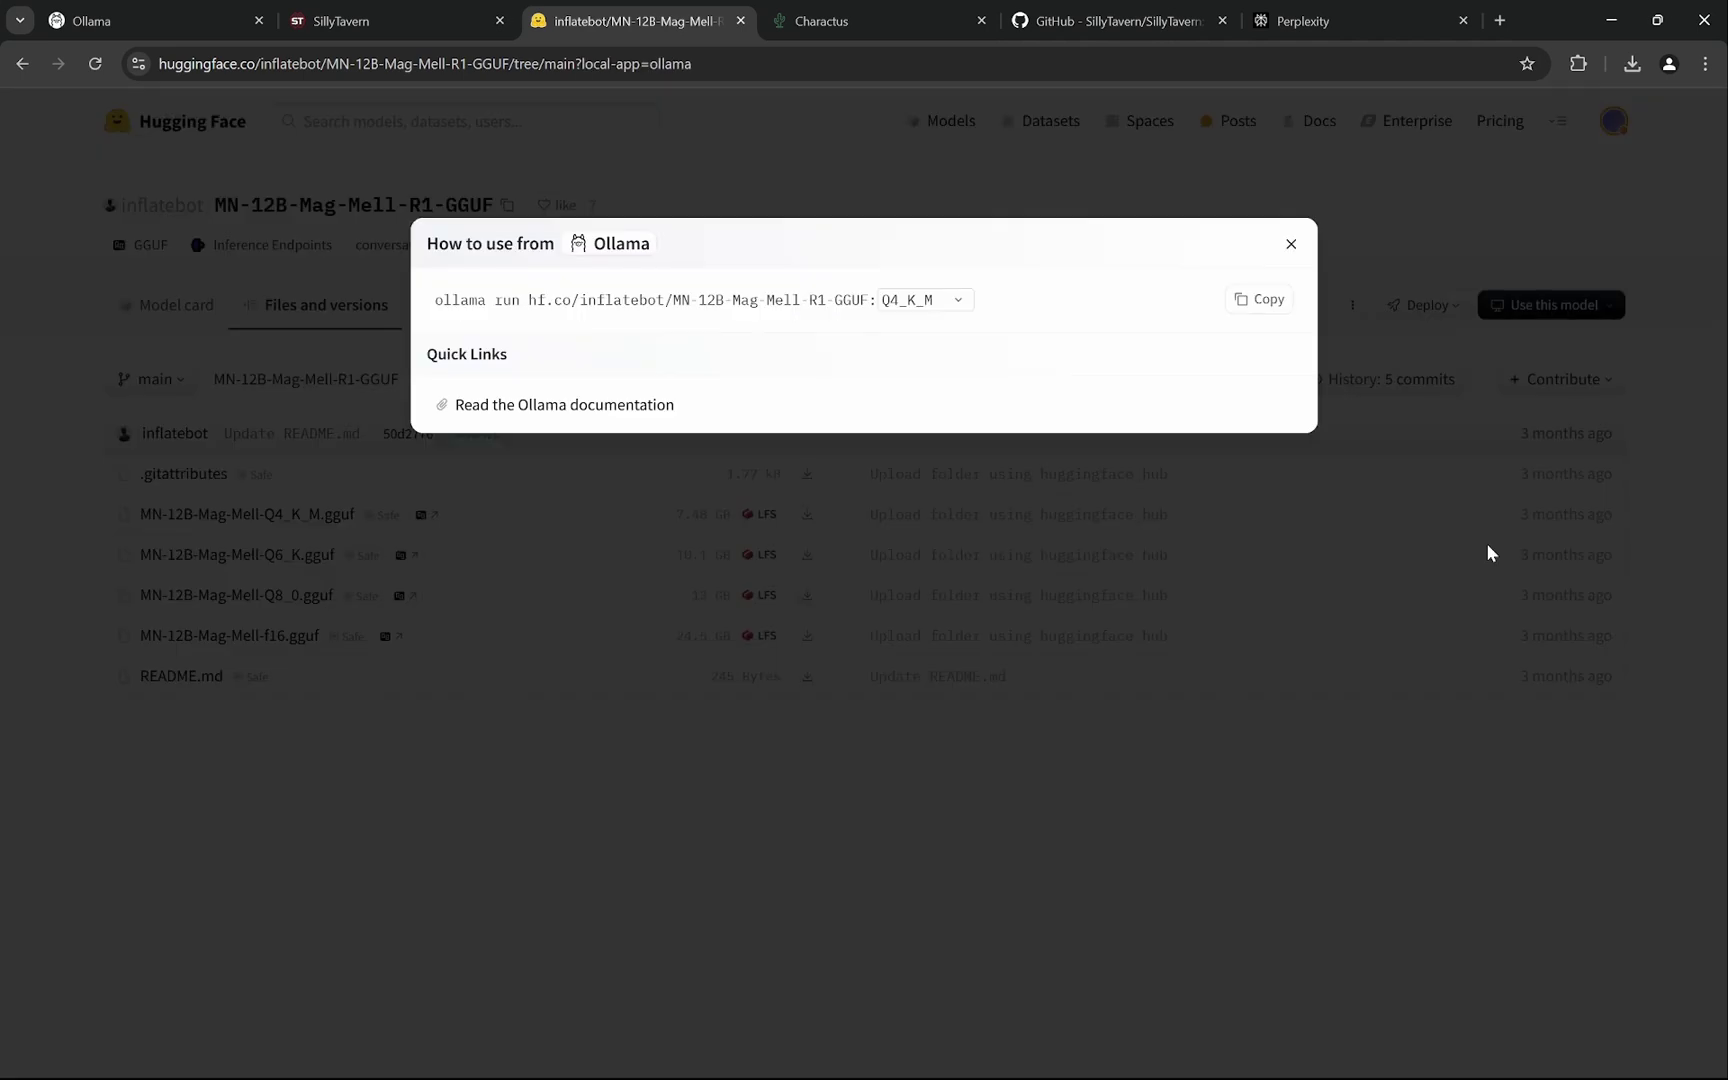
pyautogui.click(934, 300)
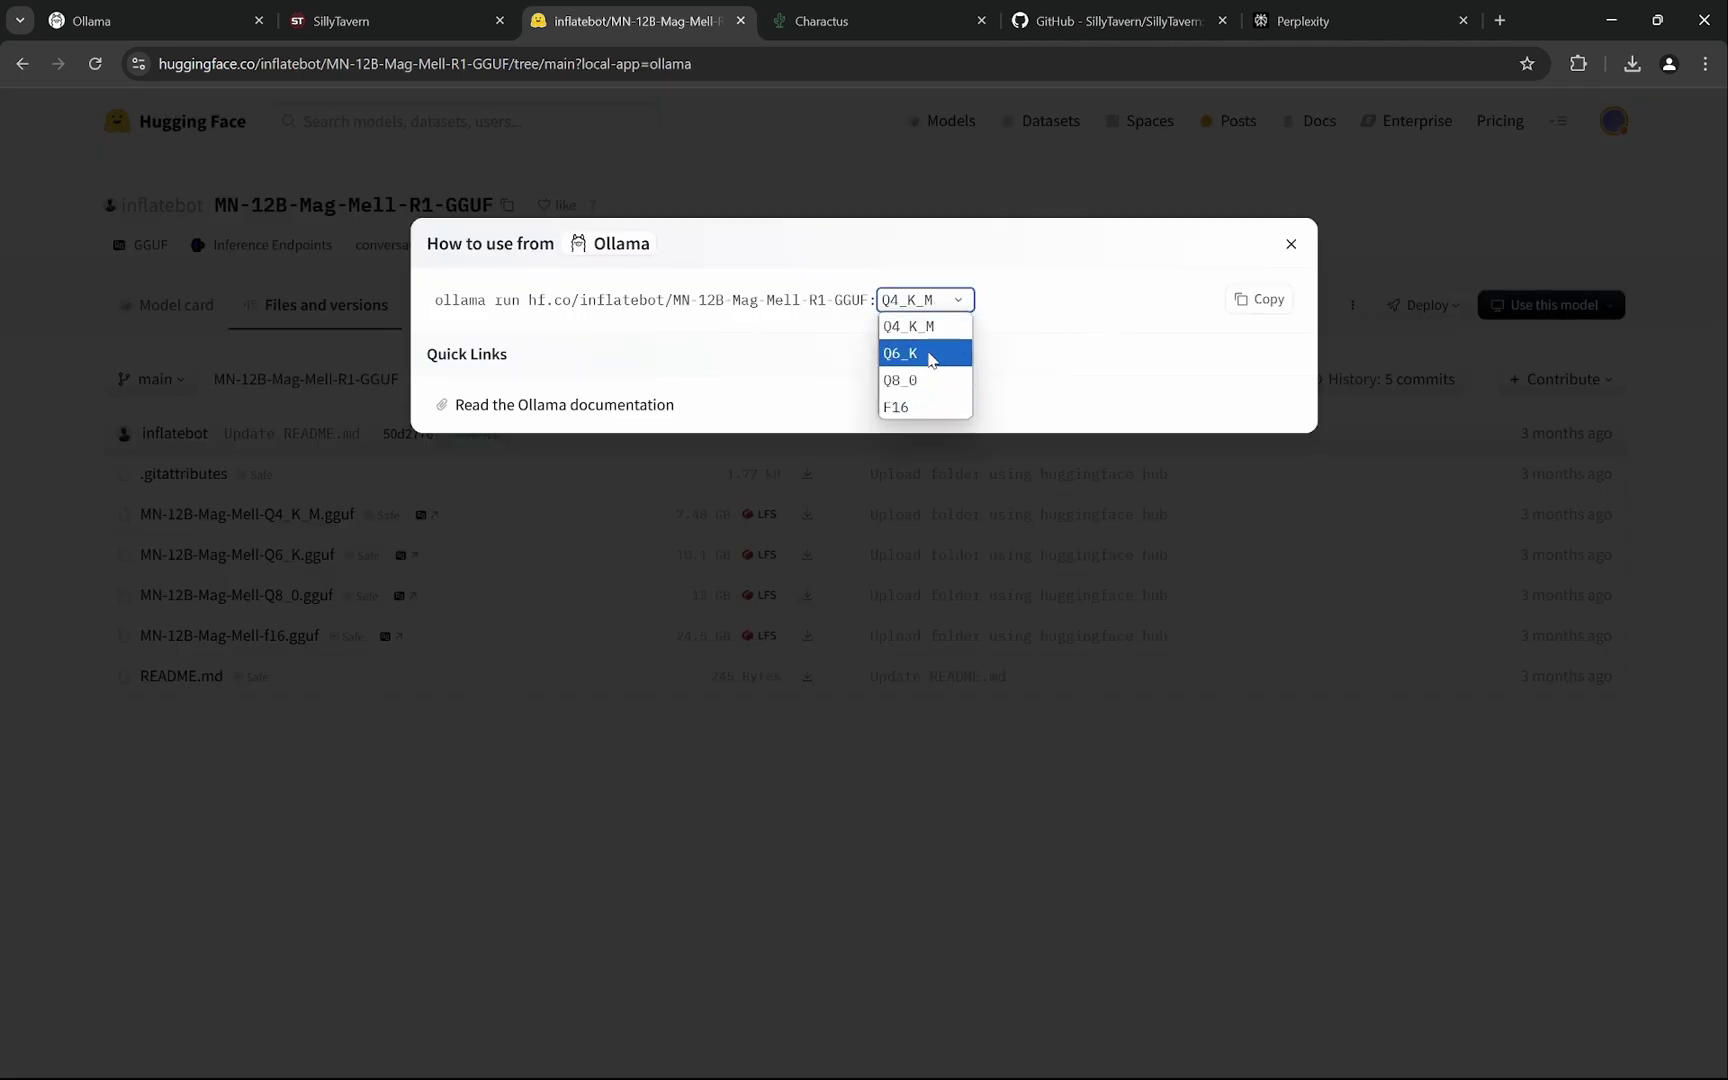
pyautogui.click(942, 337)
pyautogui.click(1258, 300)
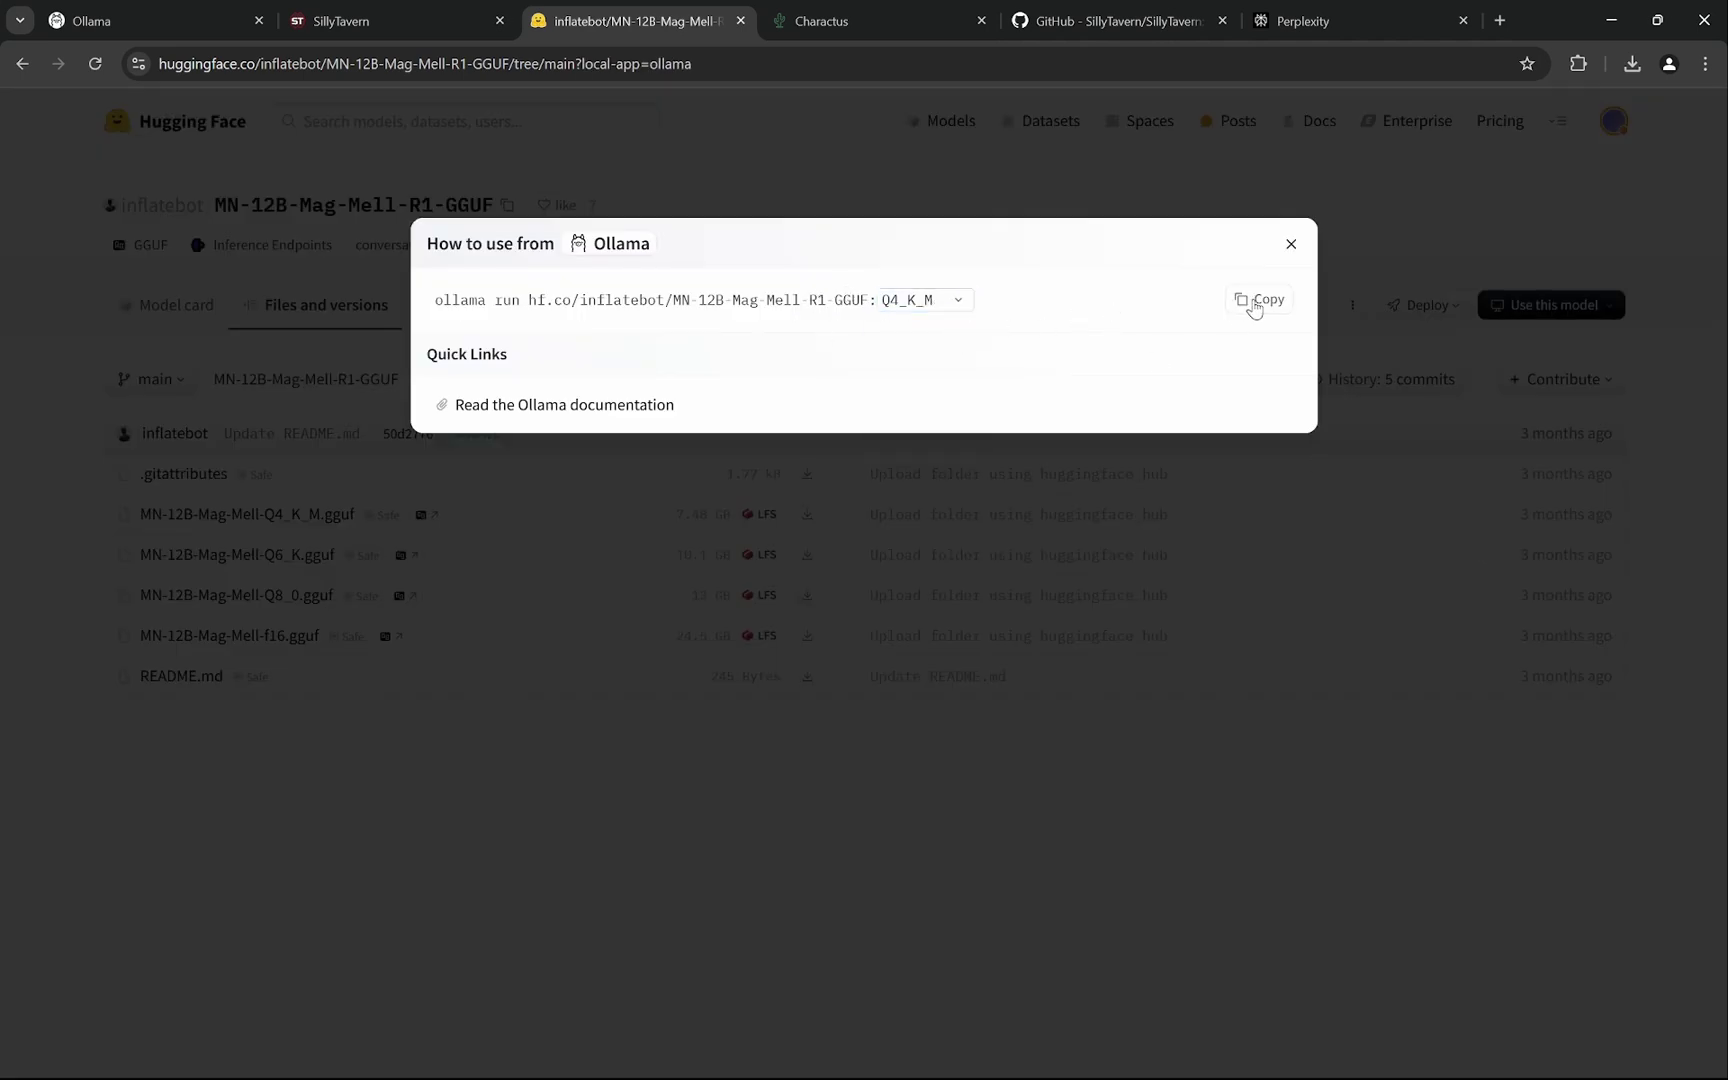
pyautogui.click(1291, 244)
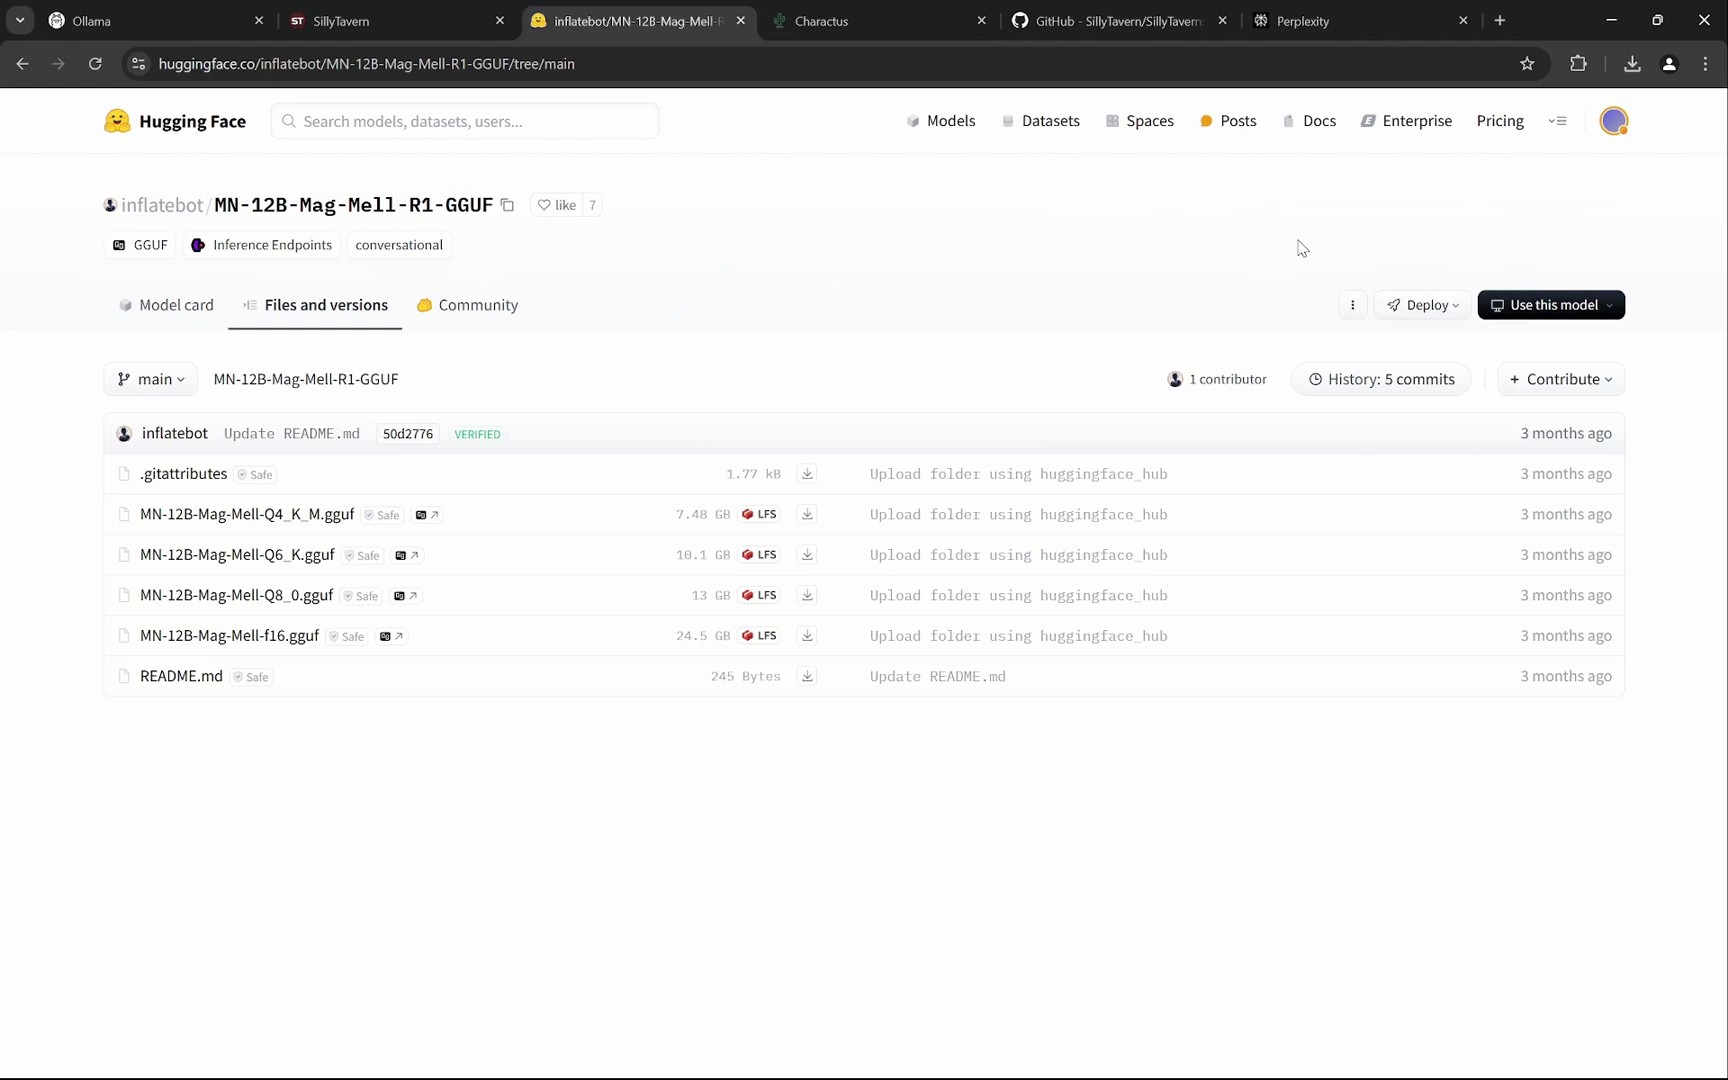
# Switch to the Command Prompt, run "ollama run hf.co/inflatebot/MN-12B-Mag-Mell-R1-GGUF:Q4_K_M", and close the terminal window
pyautogui.hotkey('alt', 'Tab')
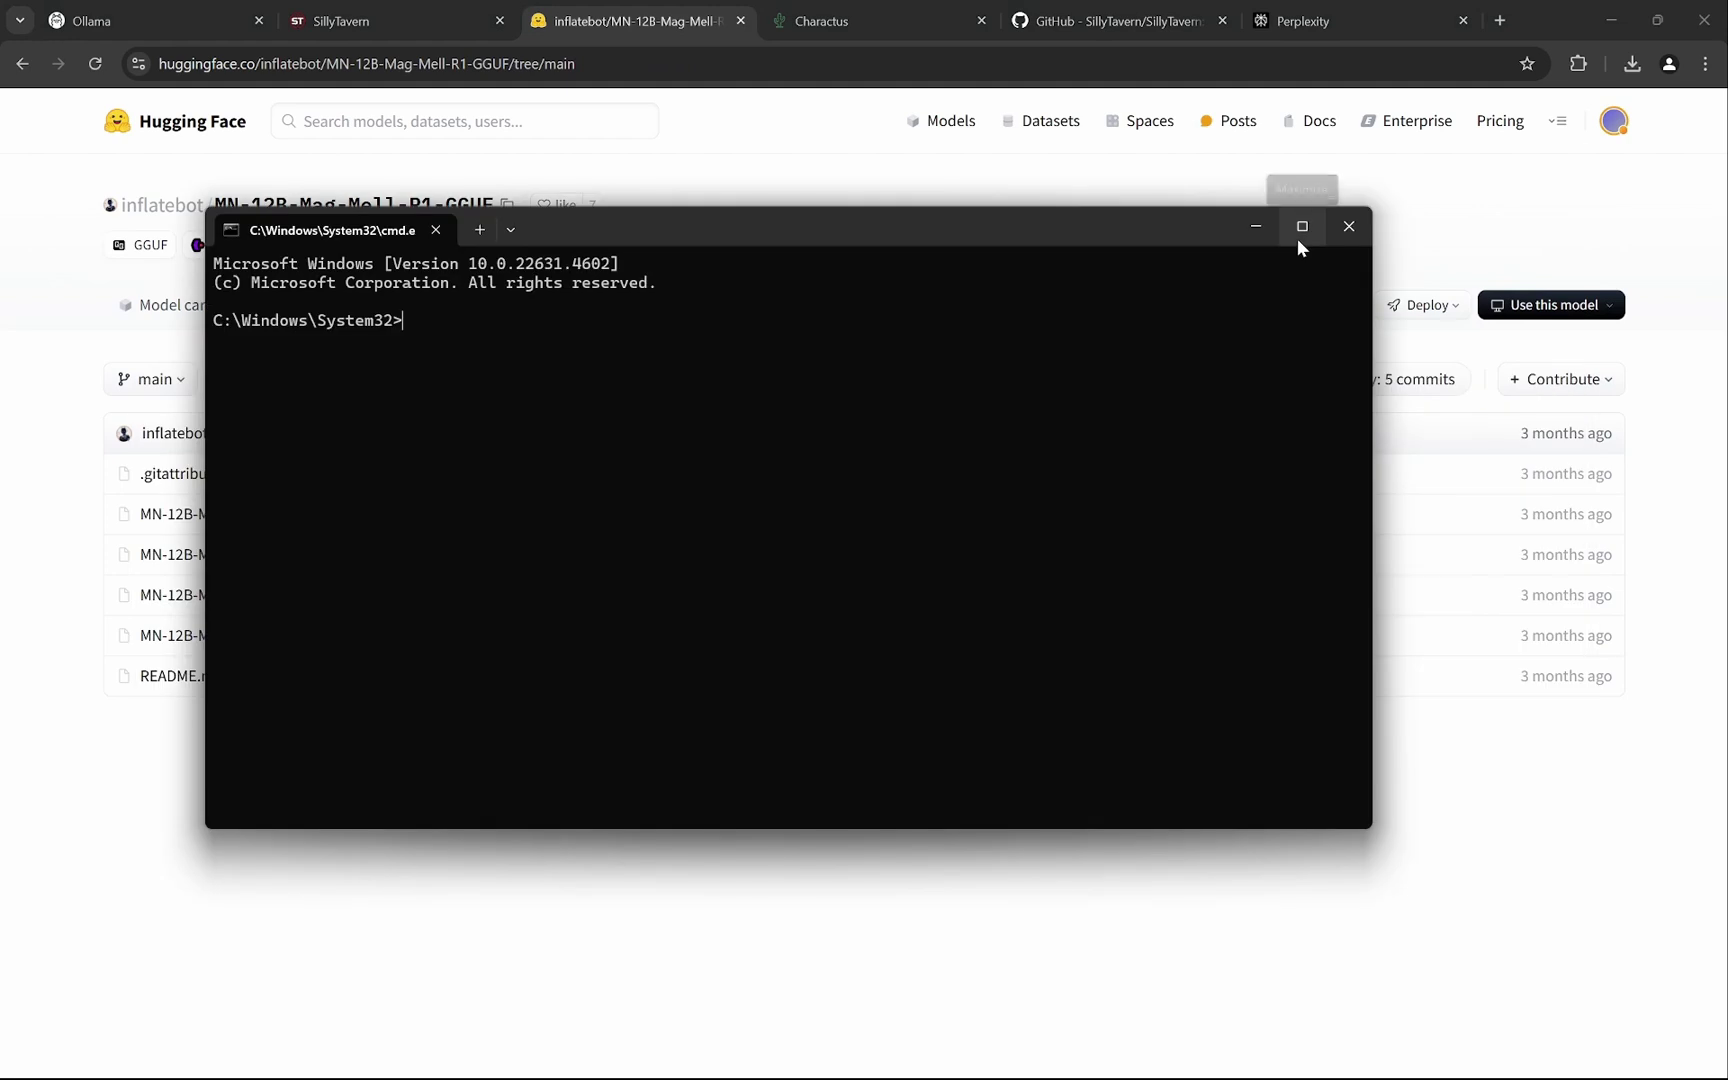
pyautogui.hotkey('ctrl', 'v')
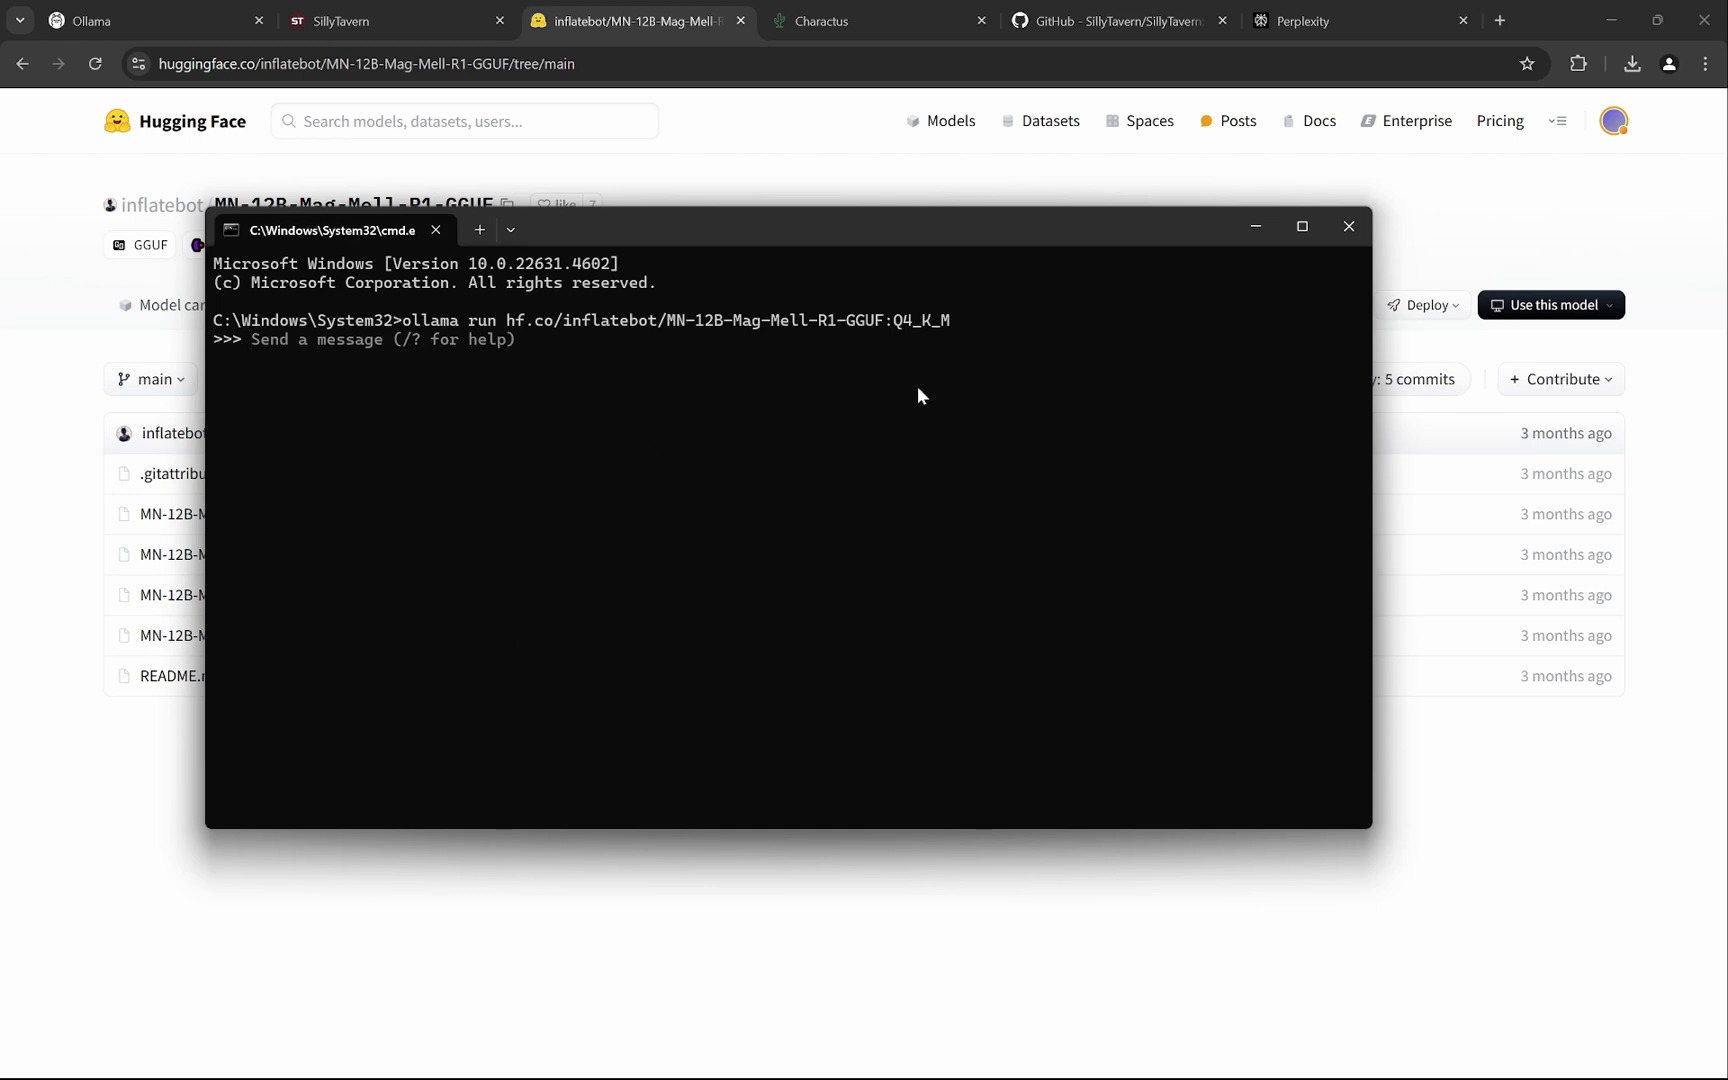
pyautogui.click(1348, 226)
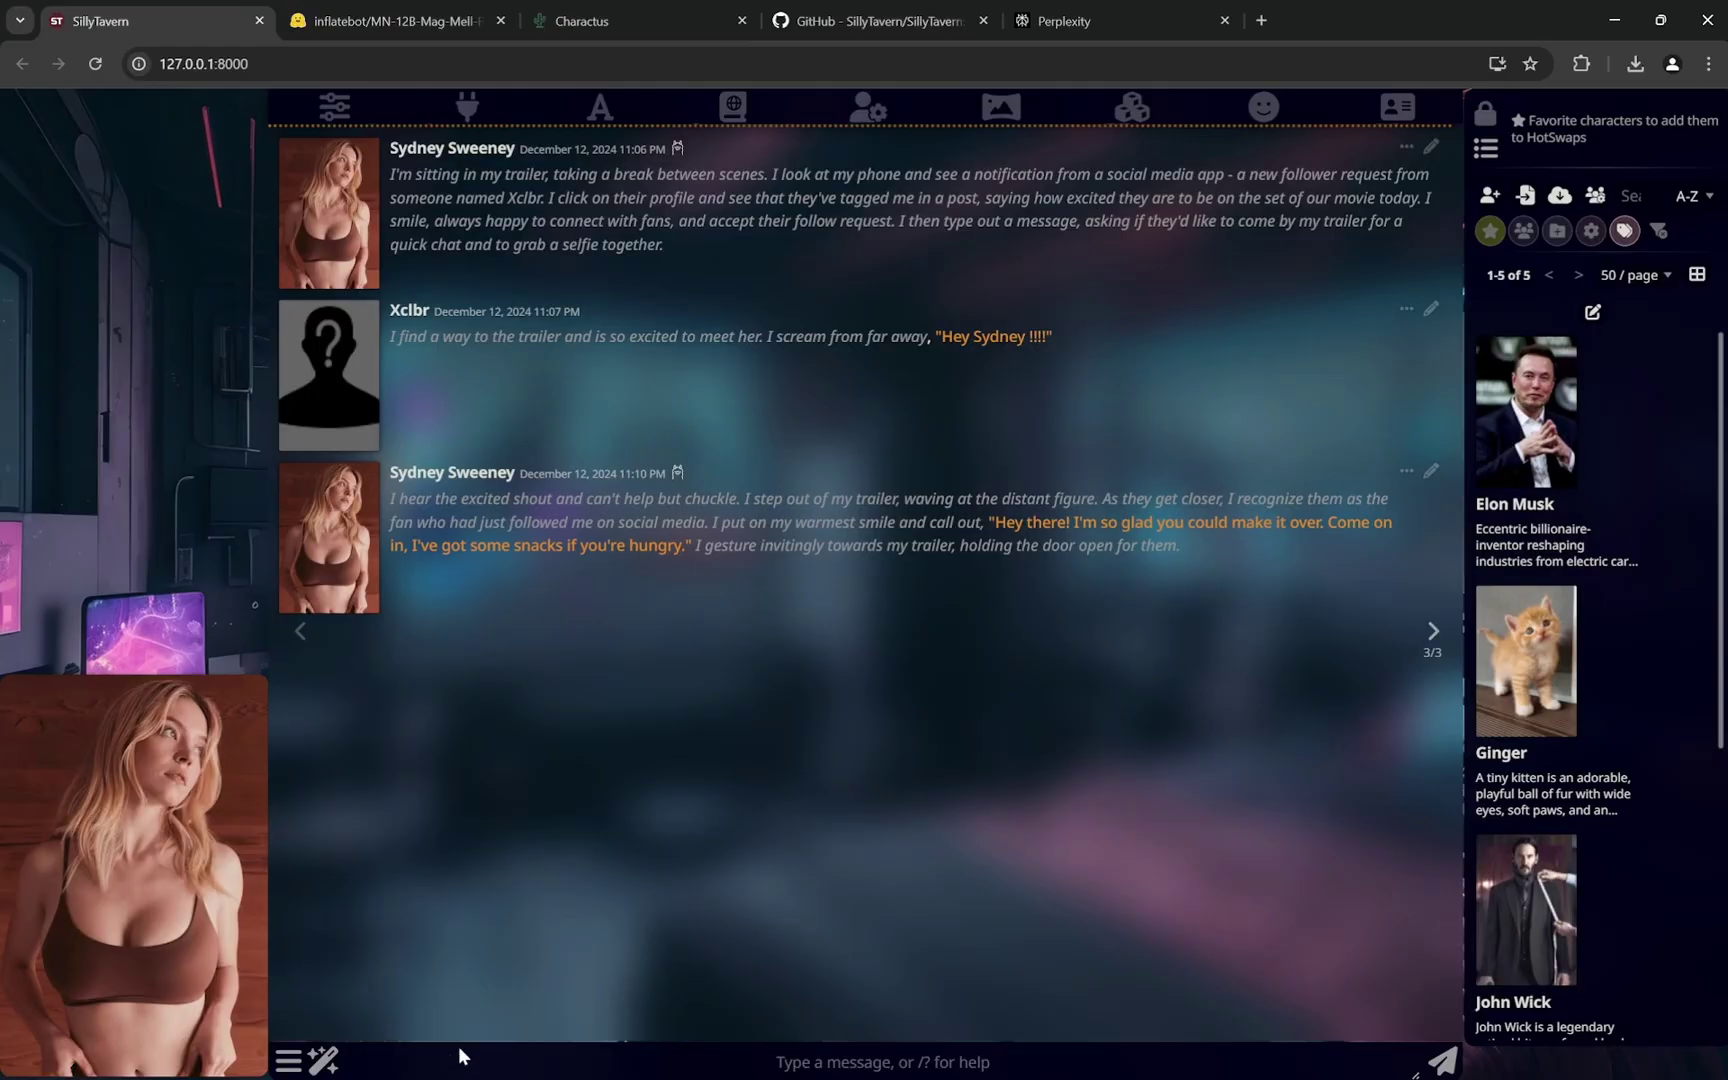
# Close the Hugging Face page and dismiss the open Black Widow character details on Charactus
pyautogui.click(404, 24)
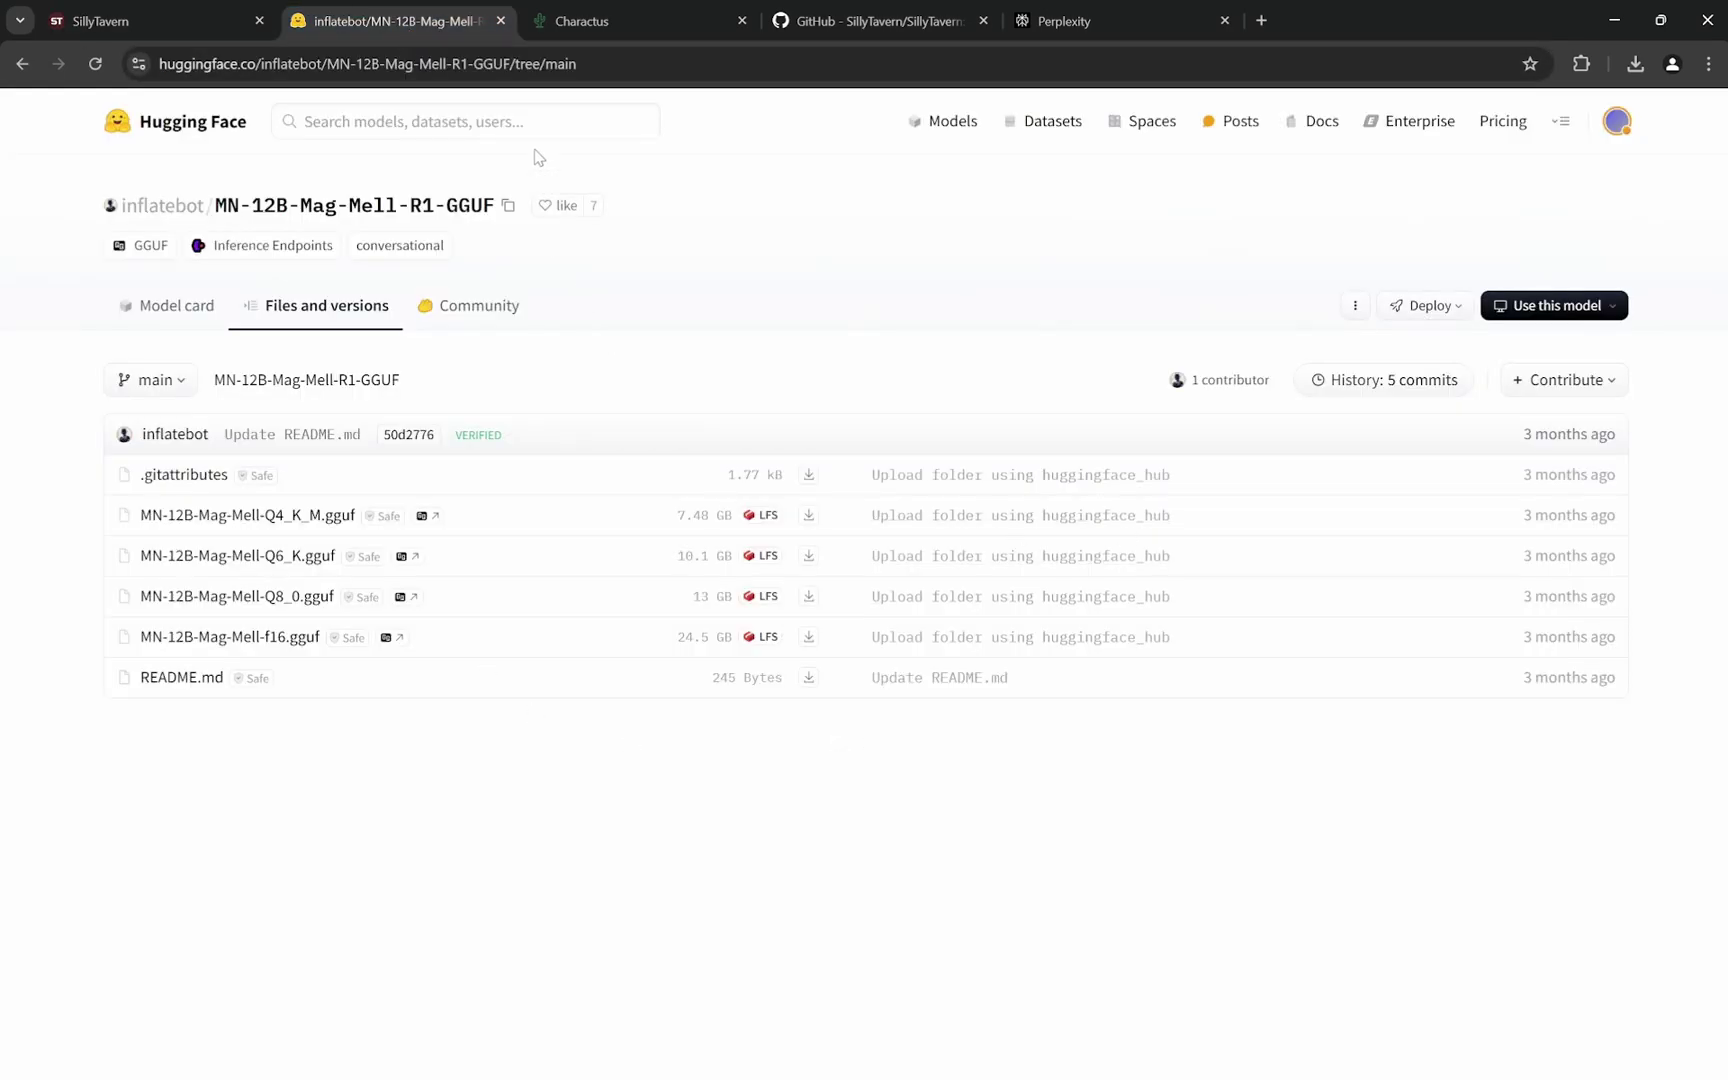
pyautogui.click(501, 20)
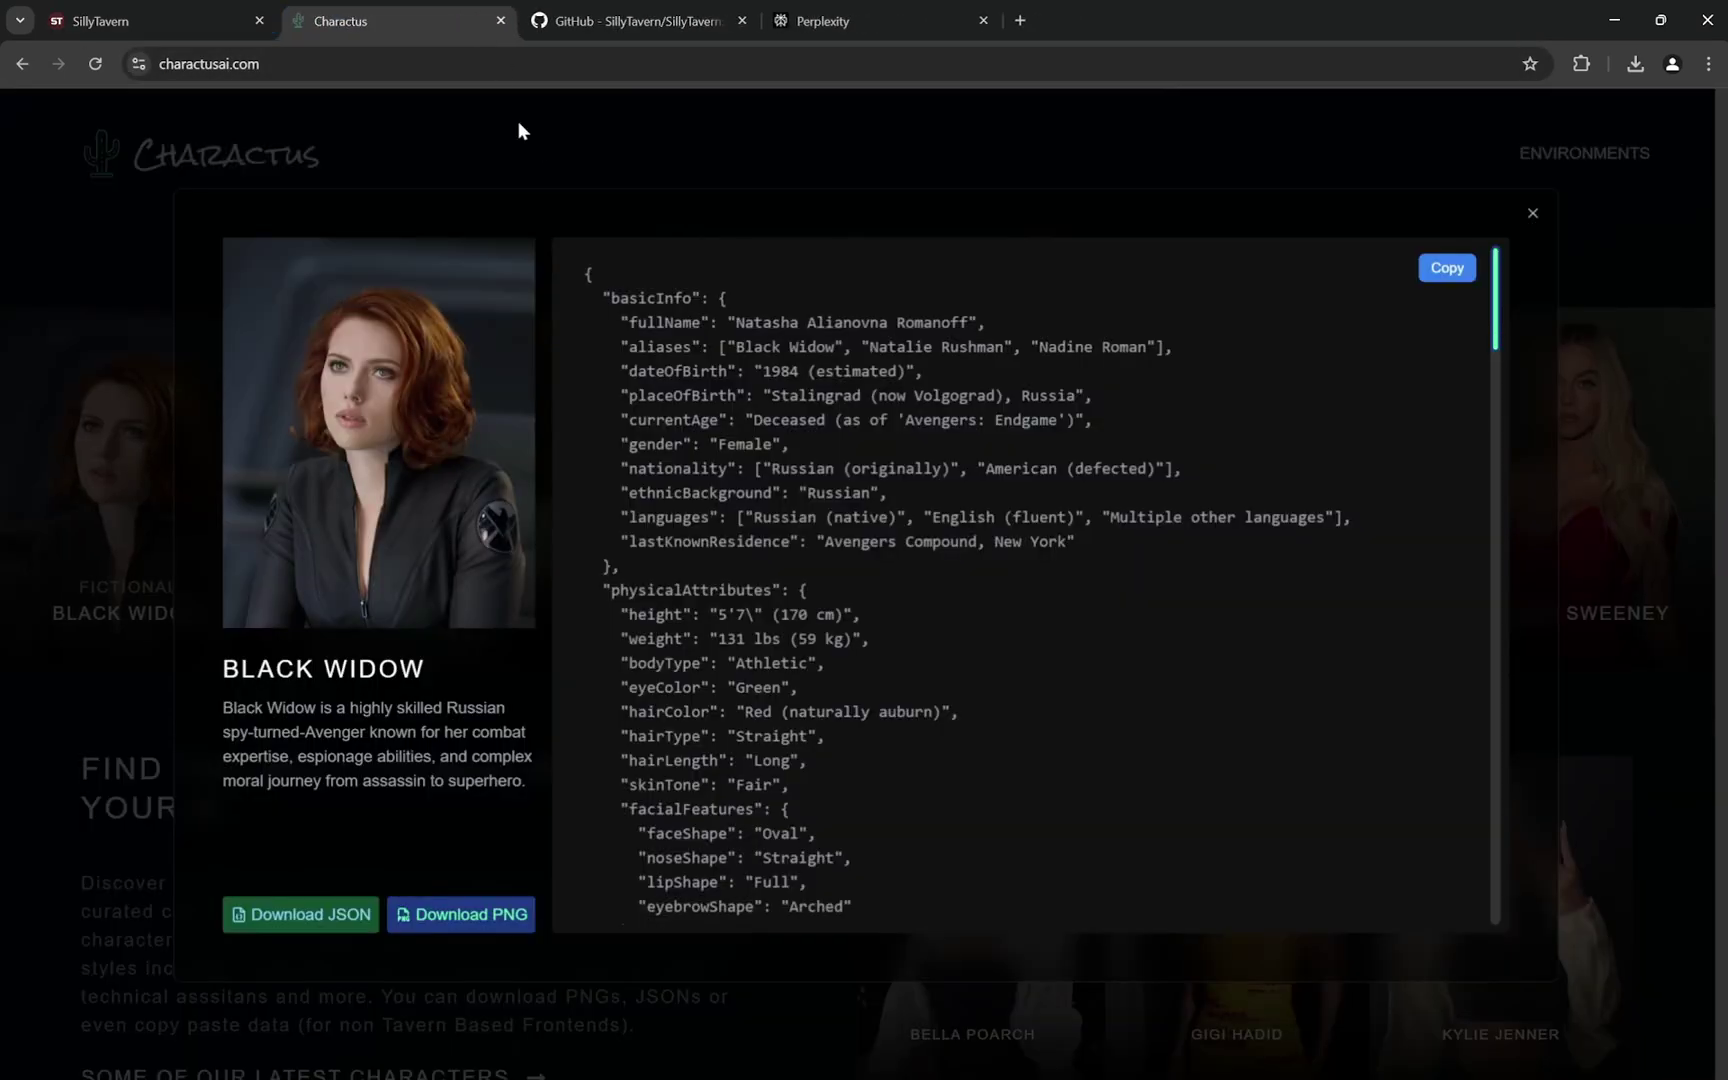
pyautogui.click(1531, 216)
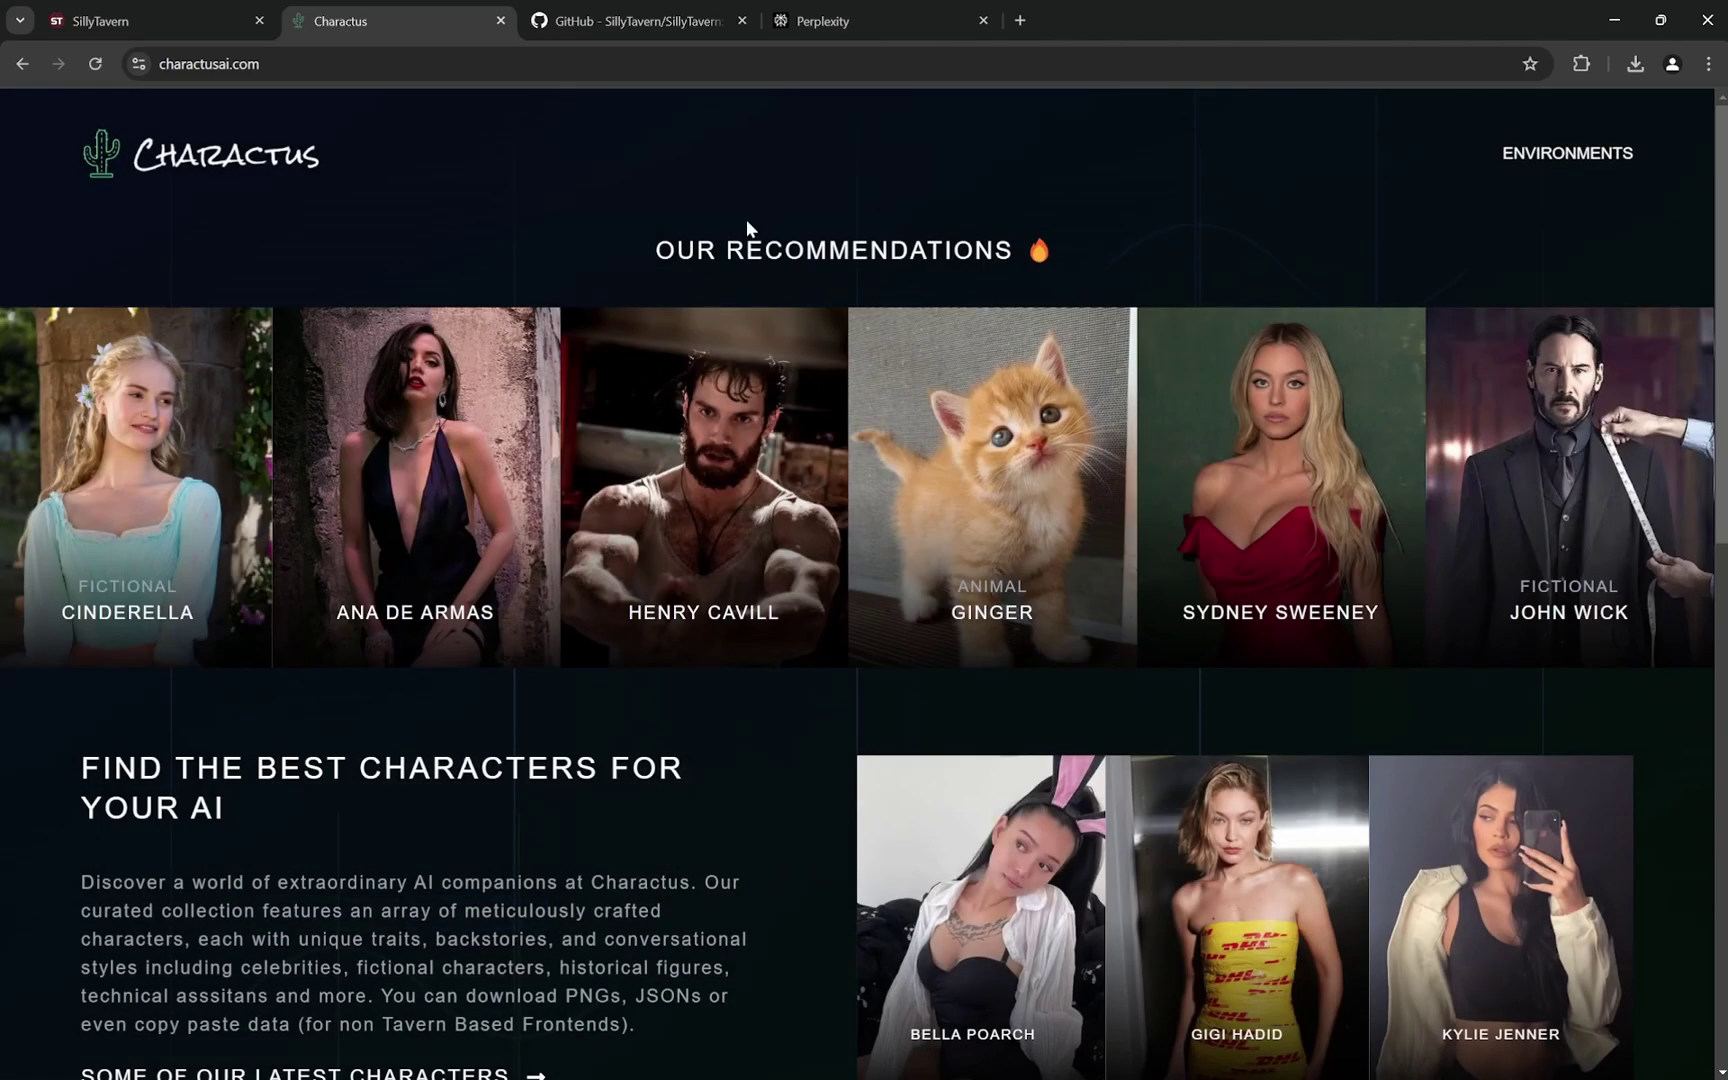
# Browse the Charactus site's recommendations and both pages of the full character collection
pyautogui.scroll(-7, 1152, 298)
pyautogui.scroll(7, 850, 396)
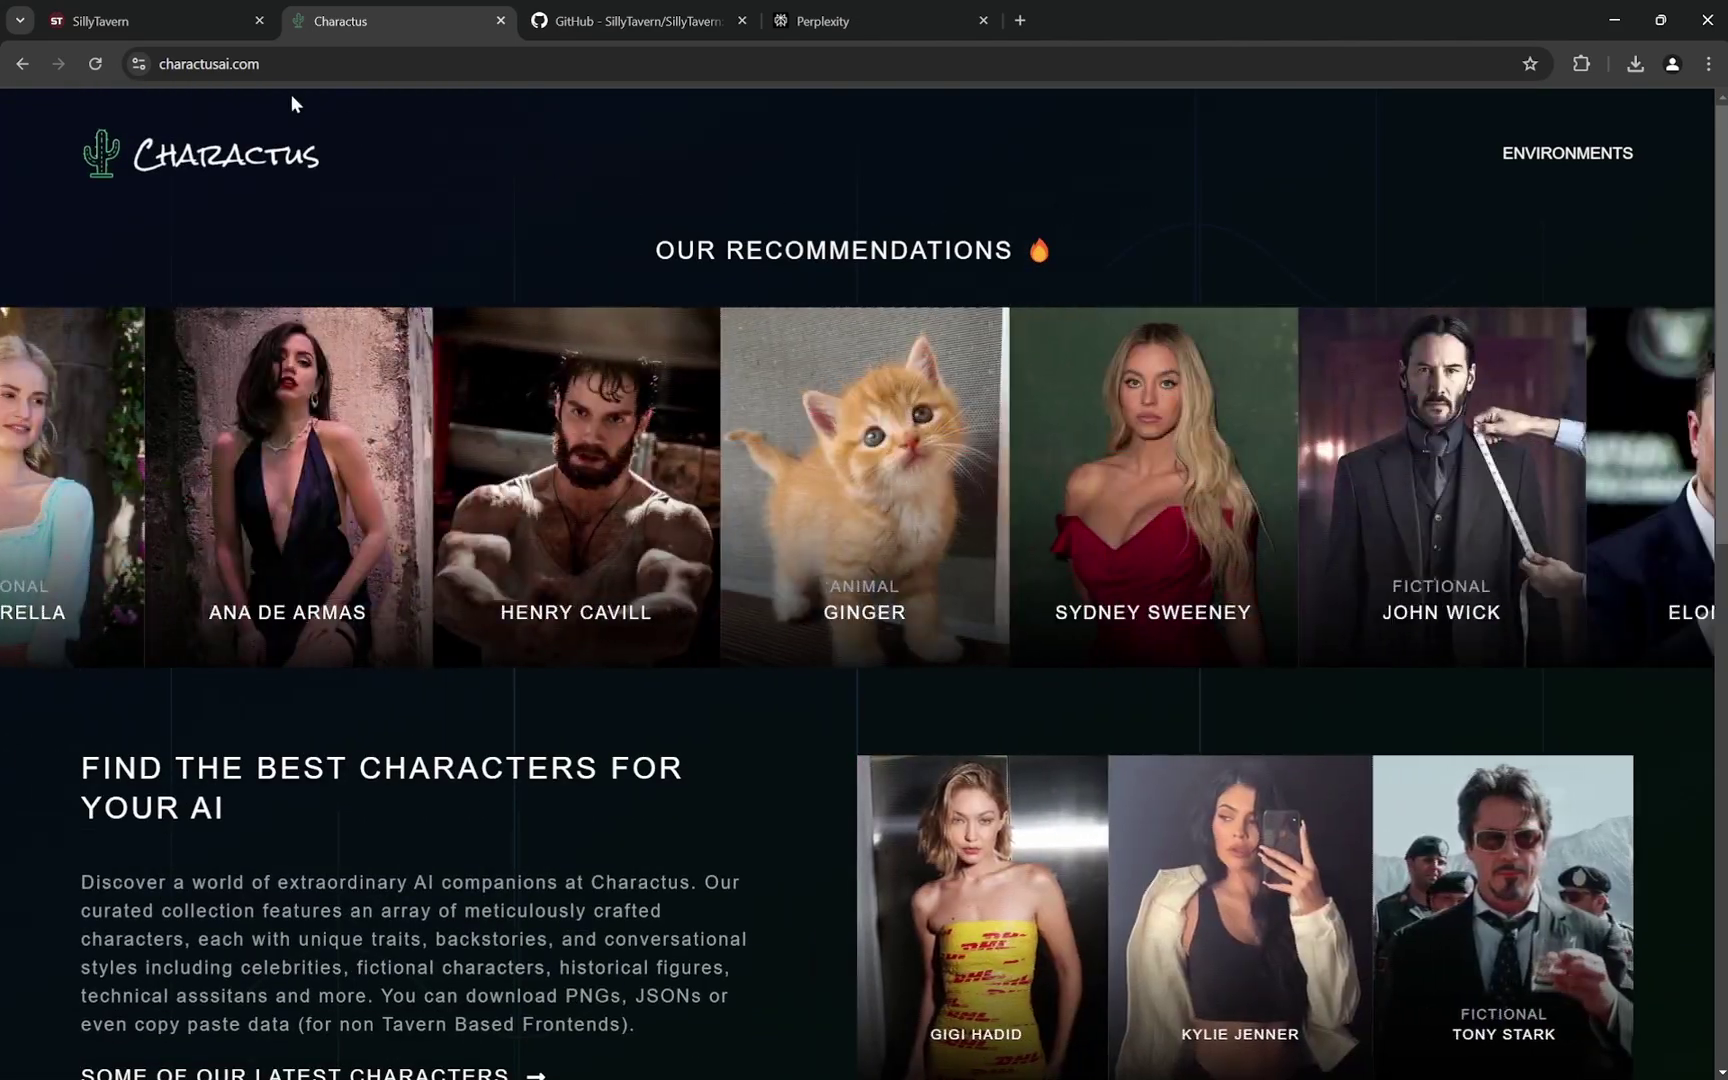
pyautogui.scroll(-10, 732, 377)
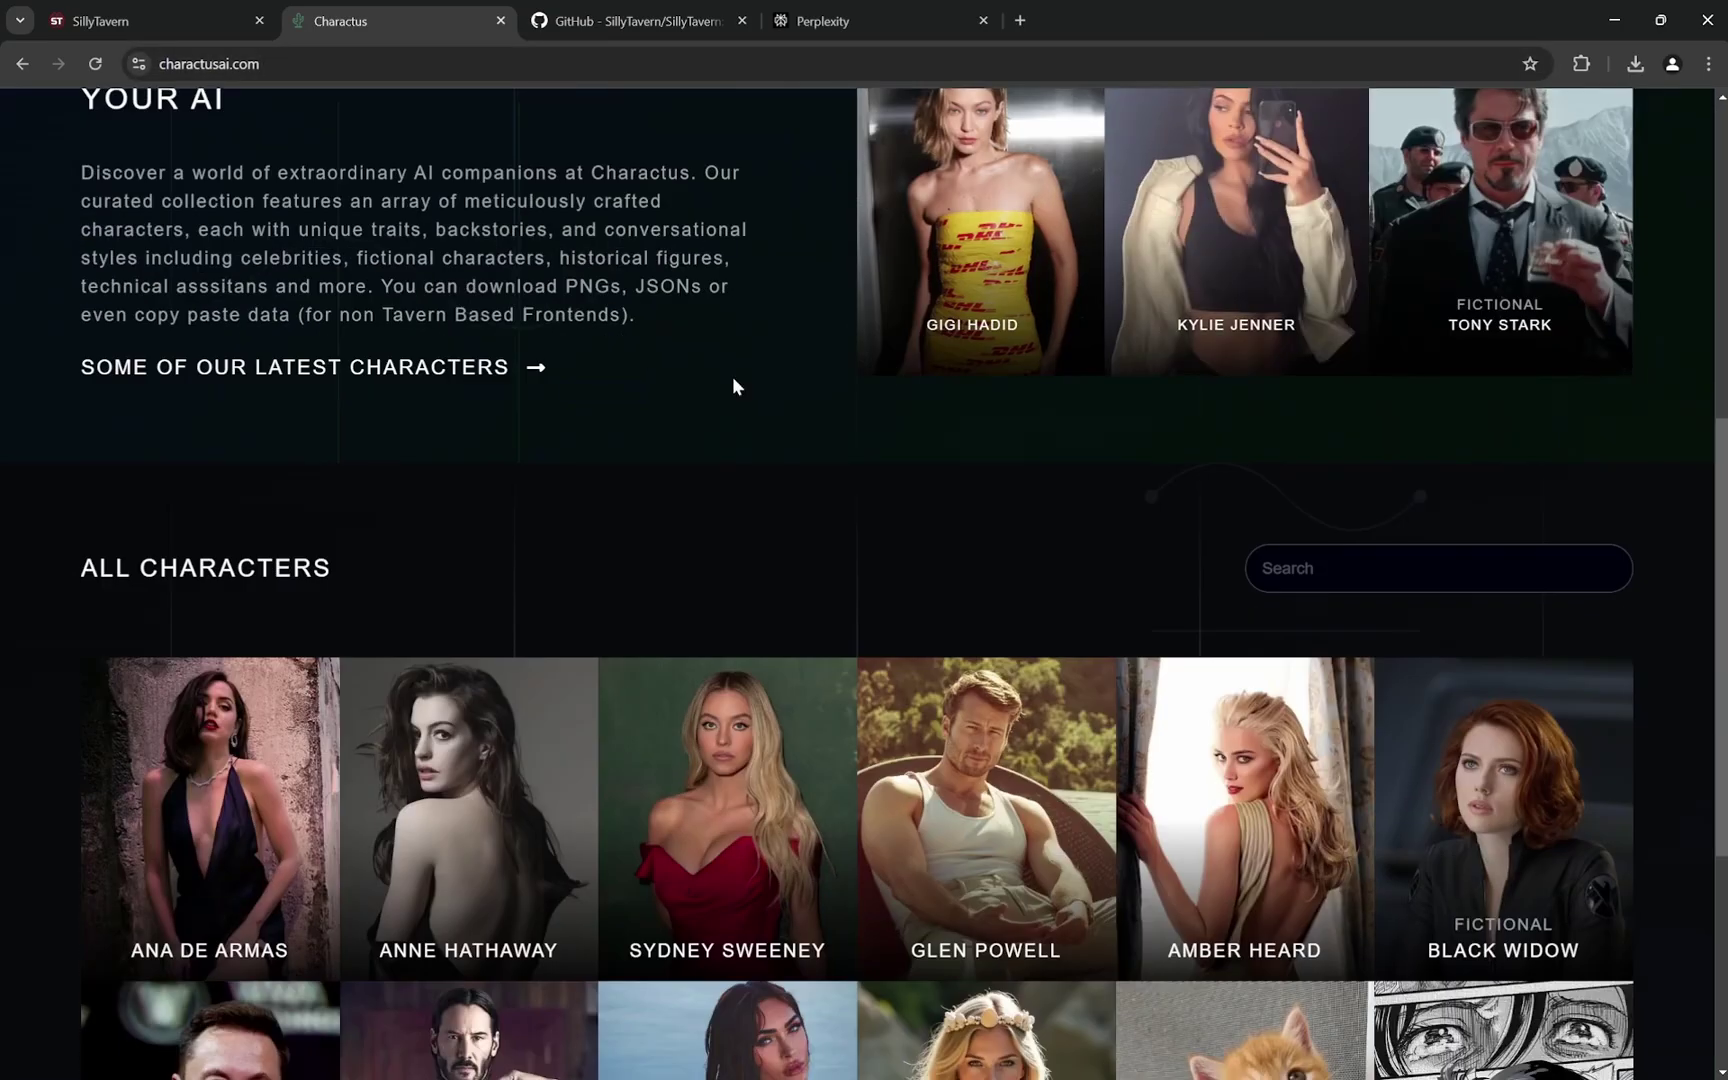
pyautogui.scroll(7, 834, 369)
pyautogui.scroll(3, 869, 432)
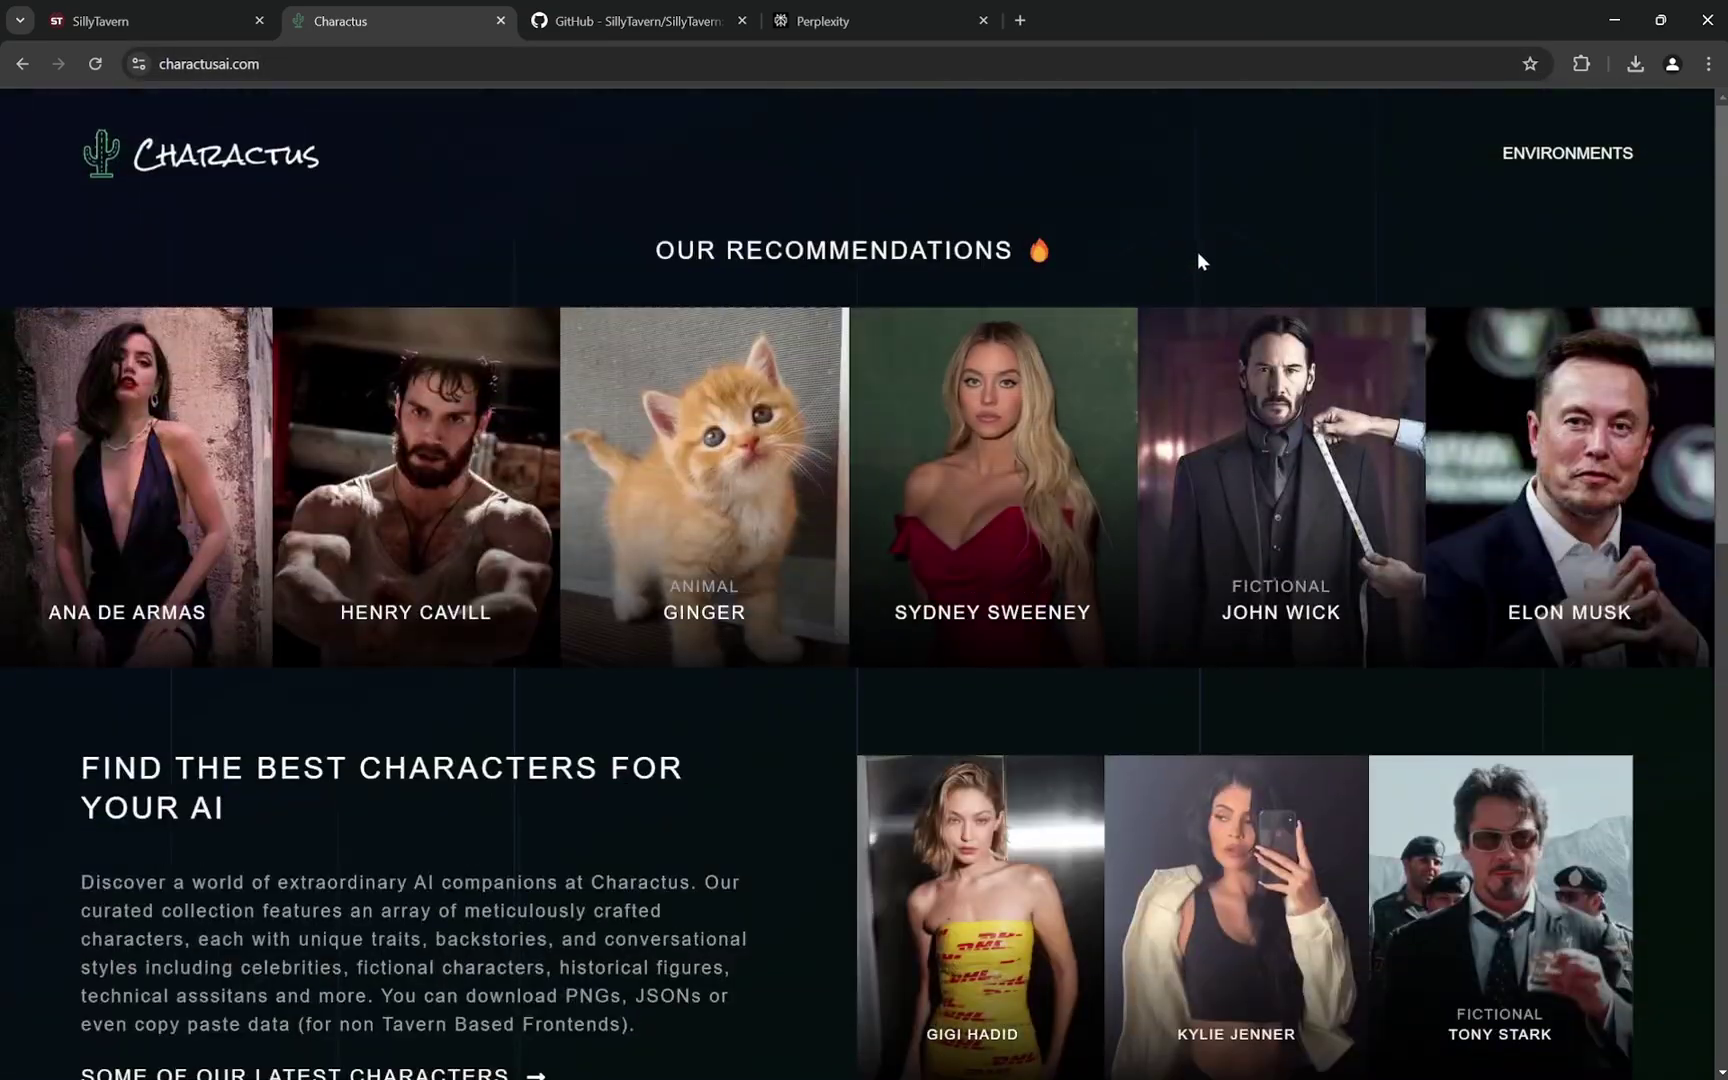
pyautogui.scroll(-7, 735, 720)
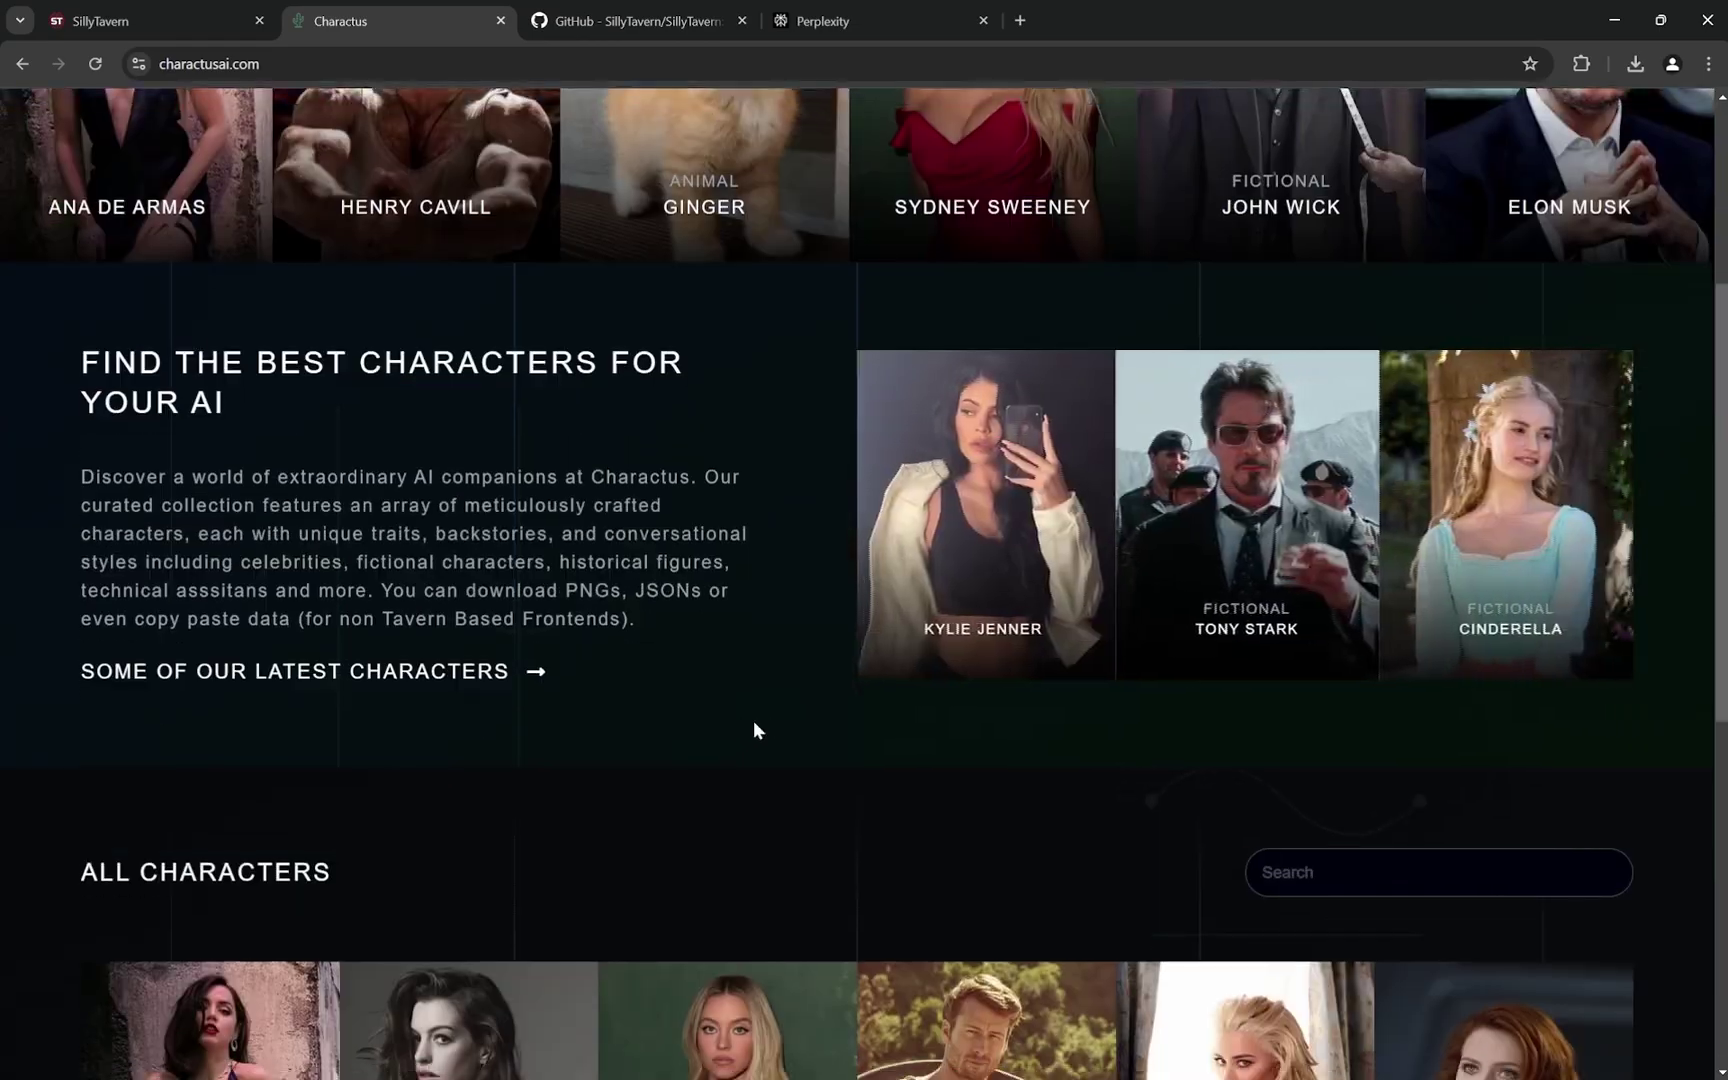
pyautogui.scroll(-4, 774, 707)
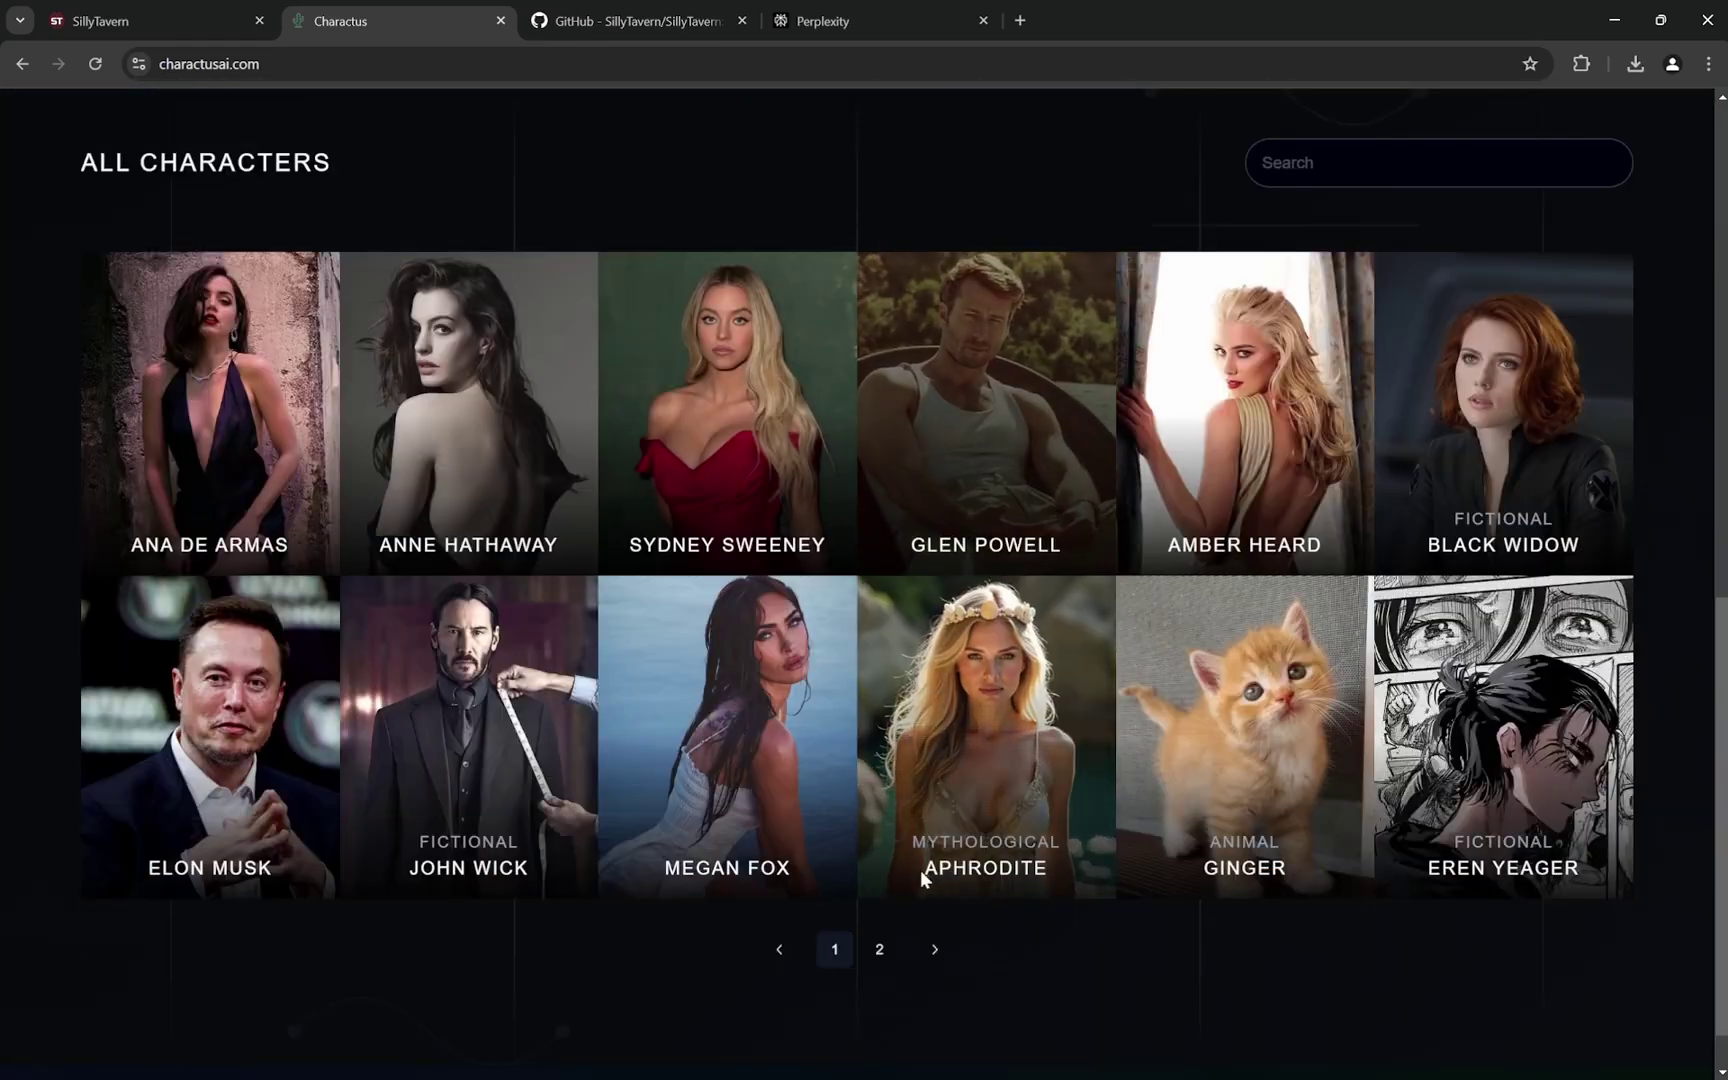
pyautogui.click(882, 953)
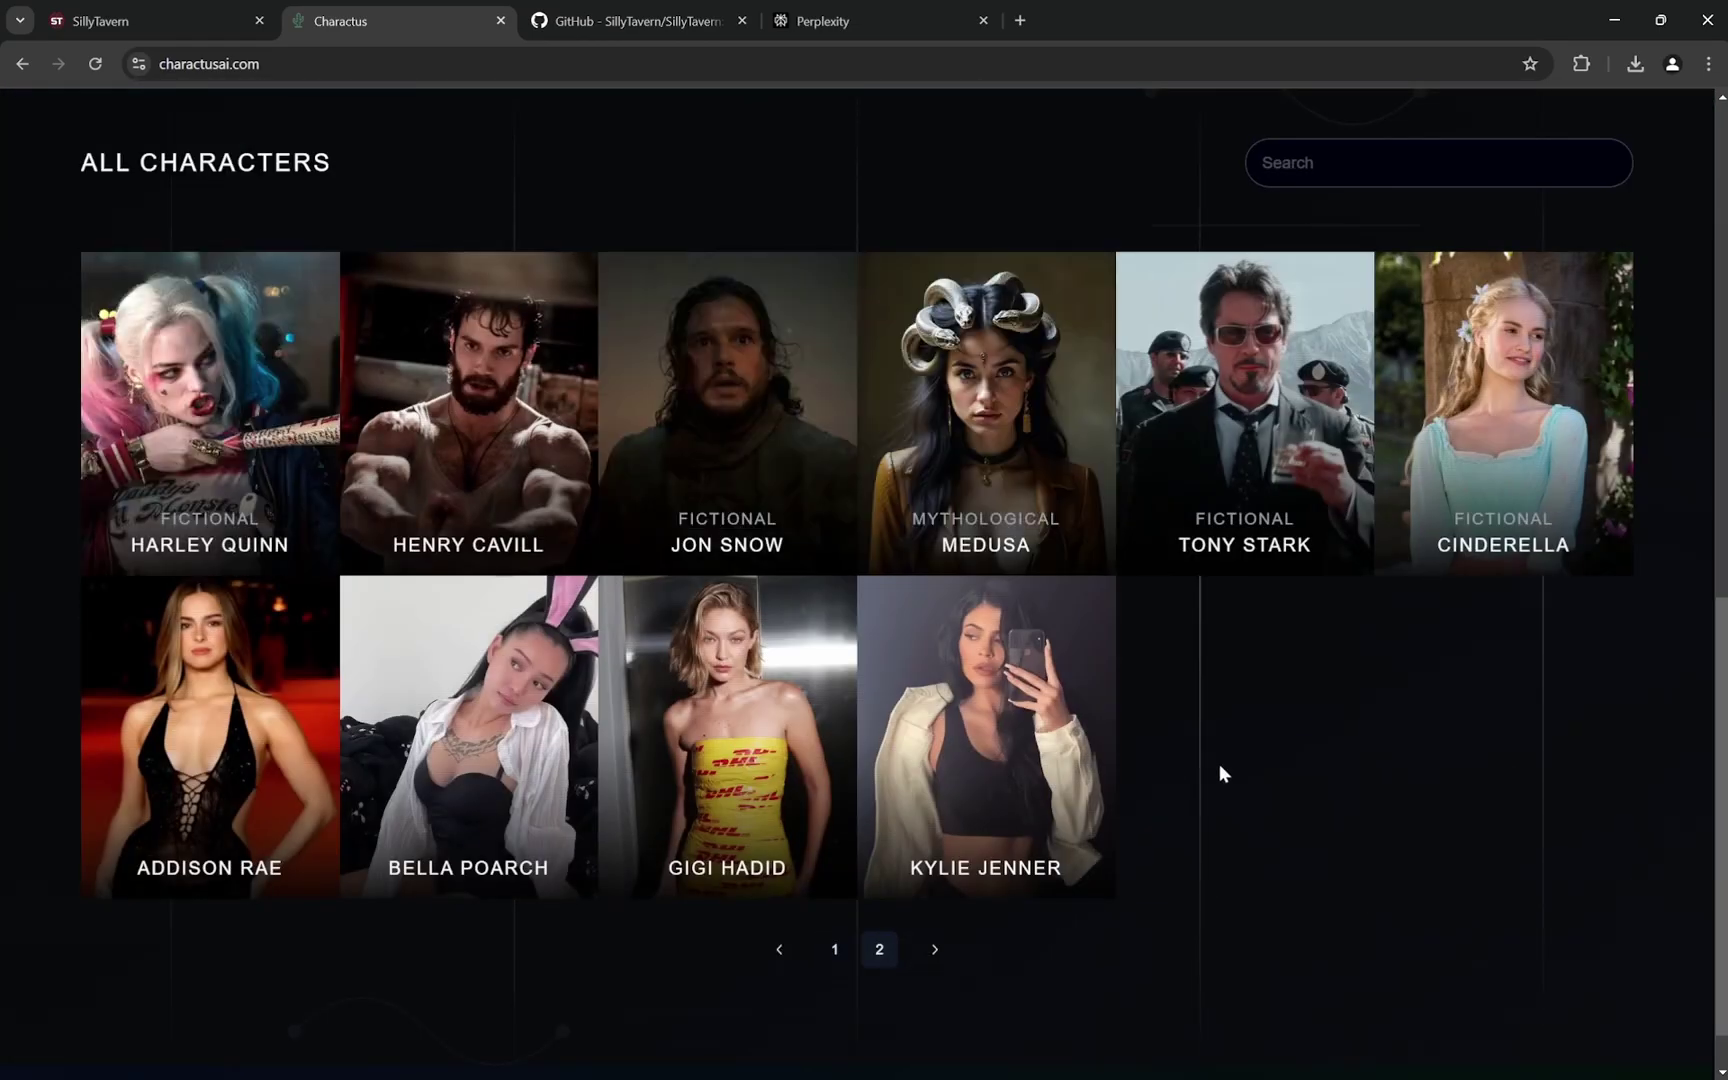
pyautogui.scroll(11, 1219, 764)
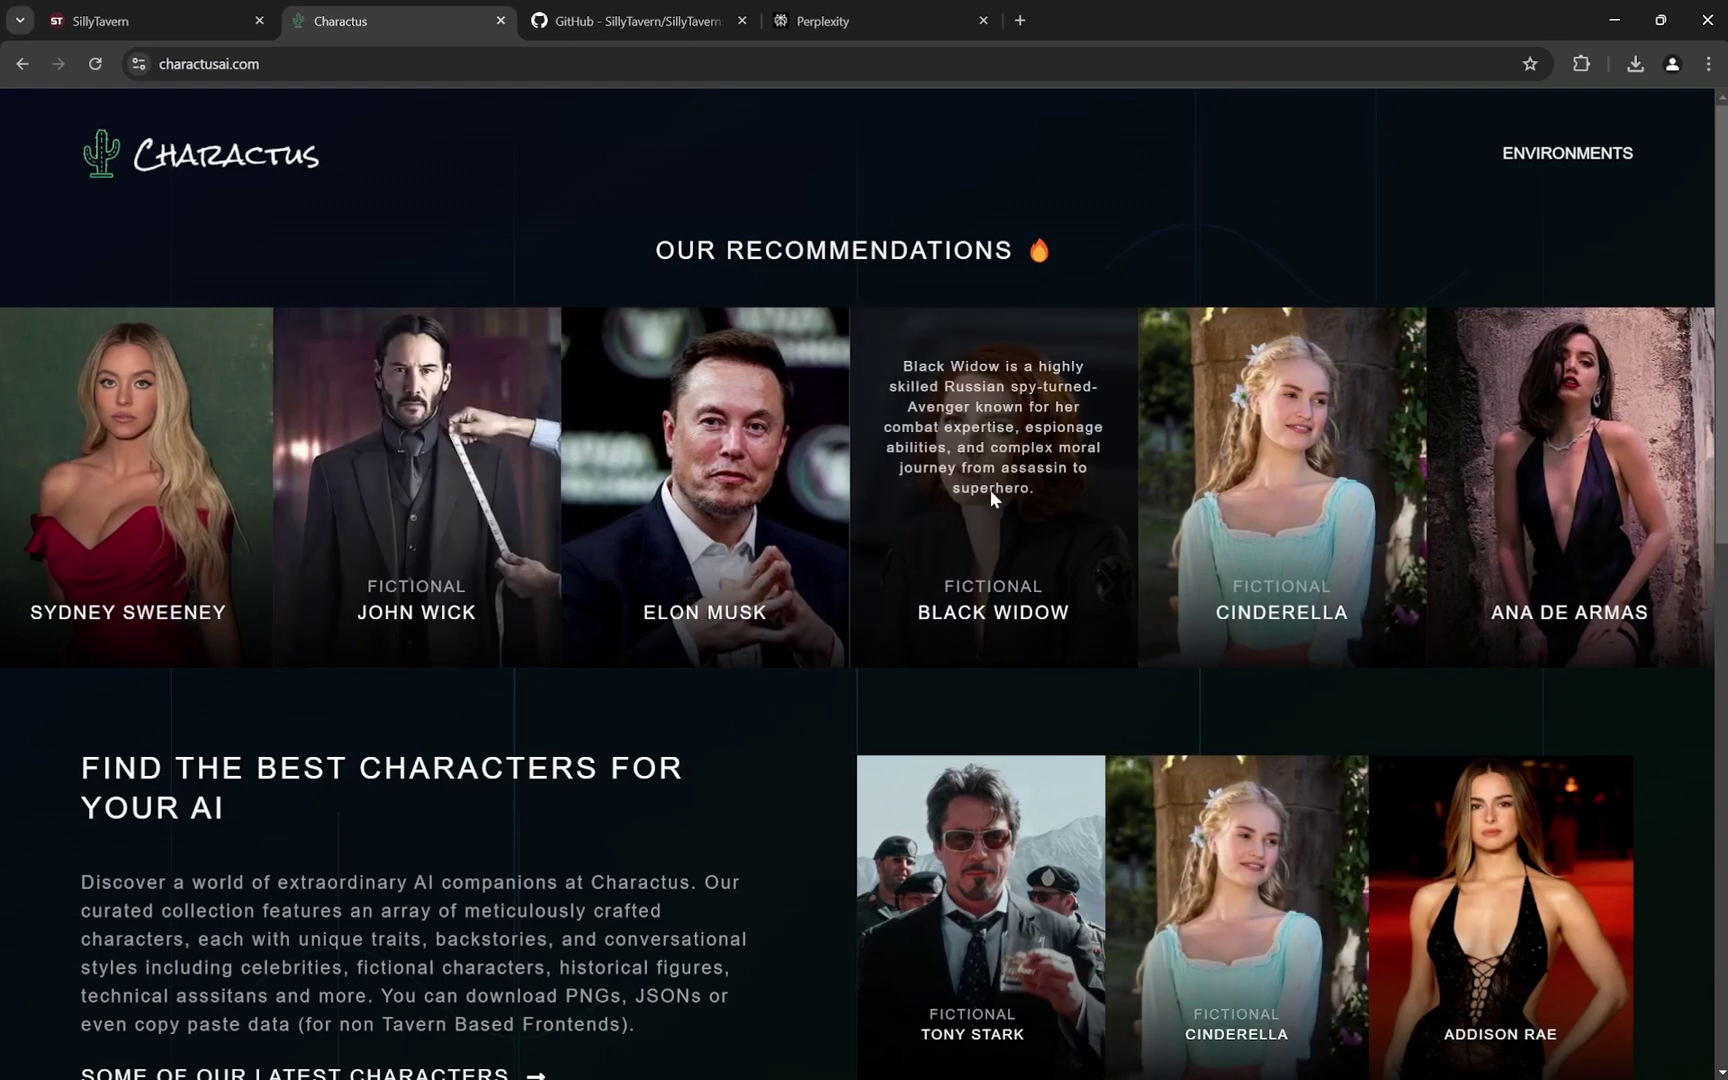
# Open the recommended Black Widow character and read through its complete JSON definition
pyautogui.click(1006, 433)
pyautogui.scroll(-20, 1085, 427)
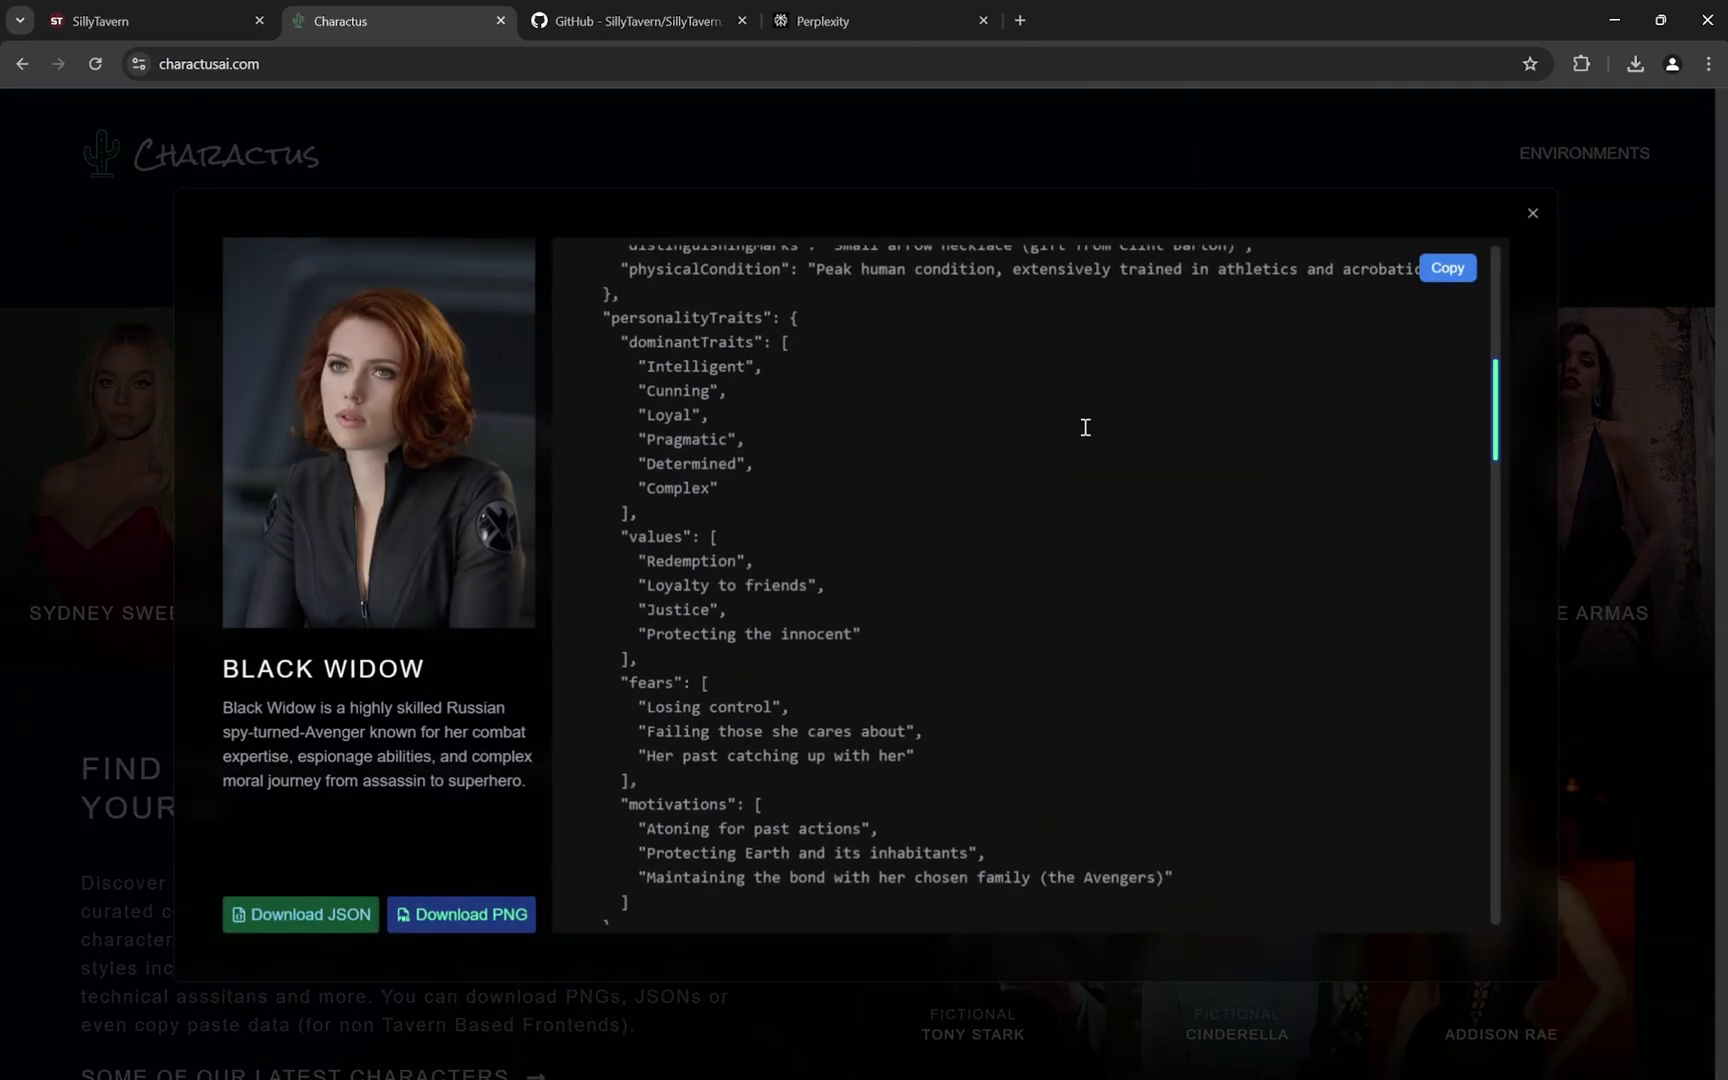
pyautogui.scroll(-5, 1085, 427)
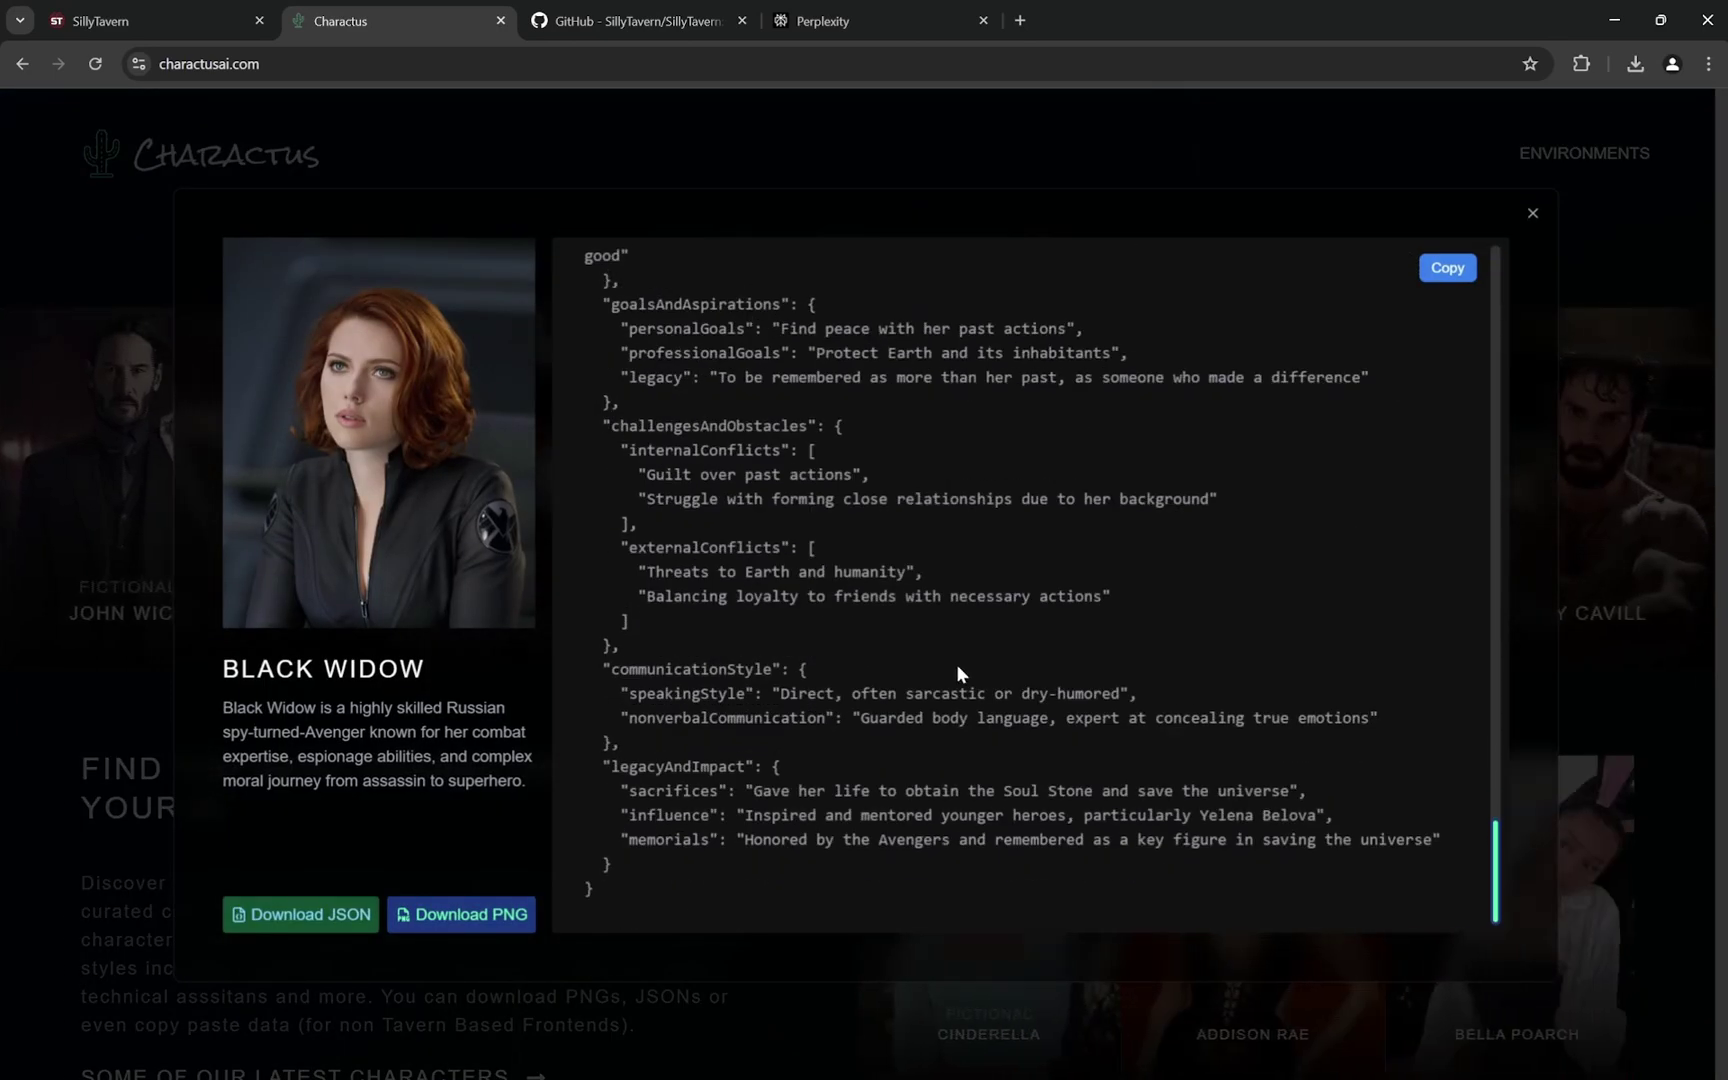
pyautogui.scroll(15, 957, 663)
pyautogui.scroll(20, 957, 663)
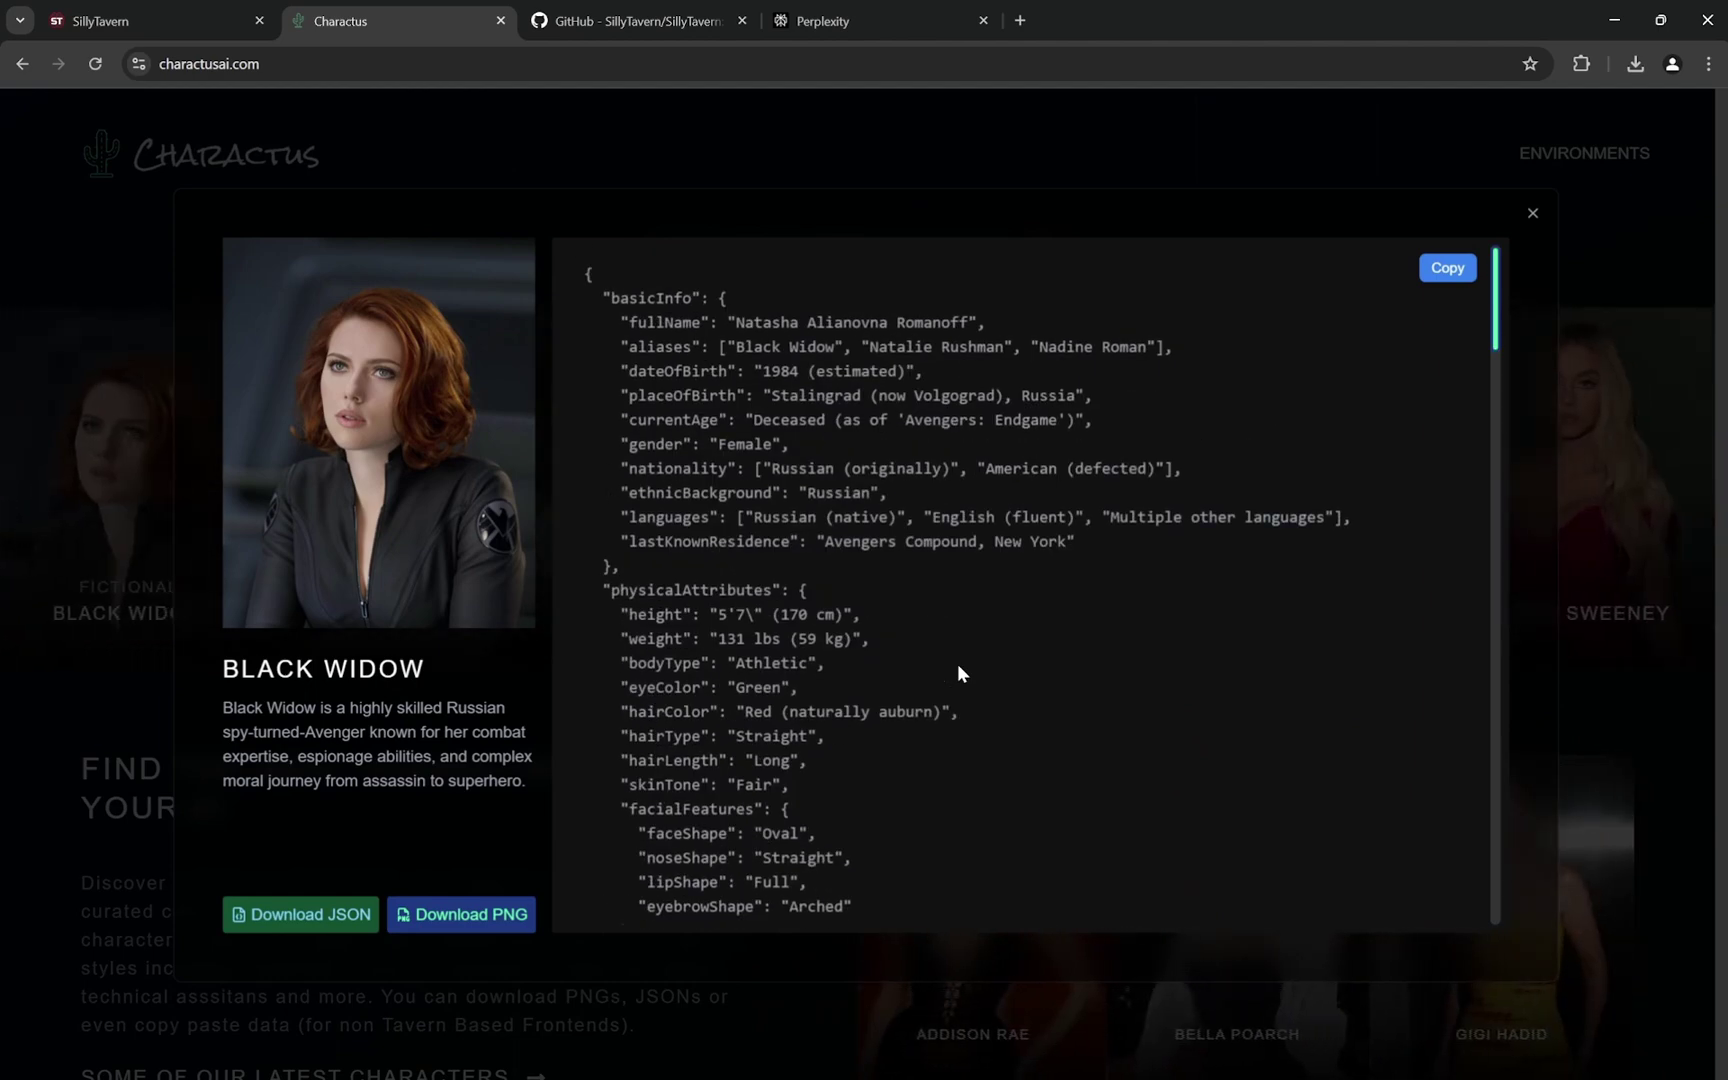
# Copy the HTTPS clone URL of the SillyTavern repository on GitHub
pyautogui.click(173, 14)
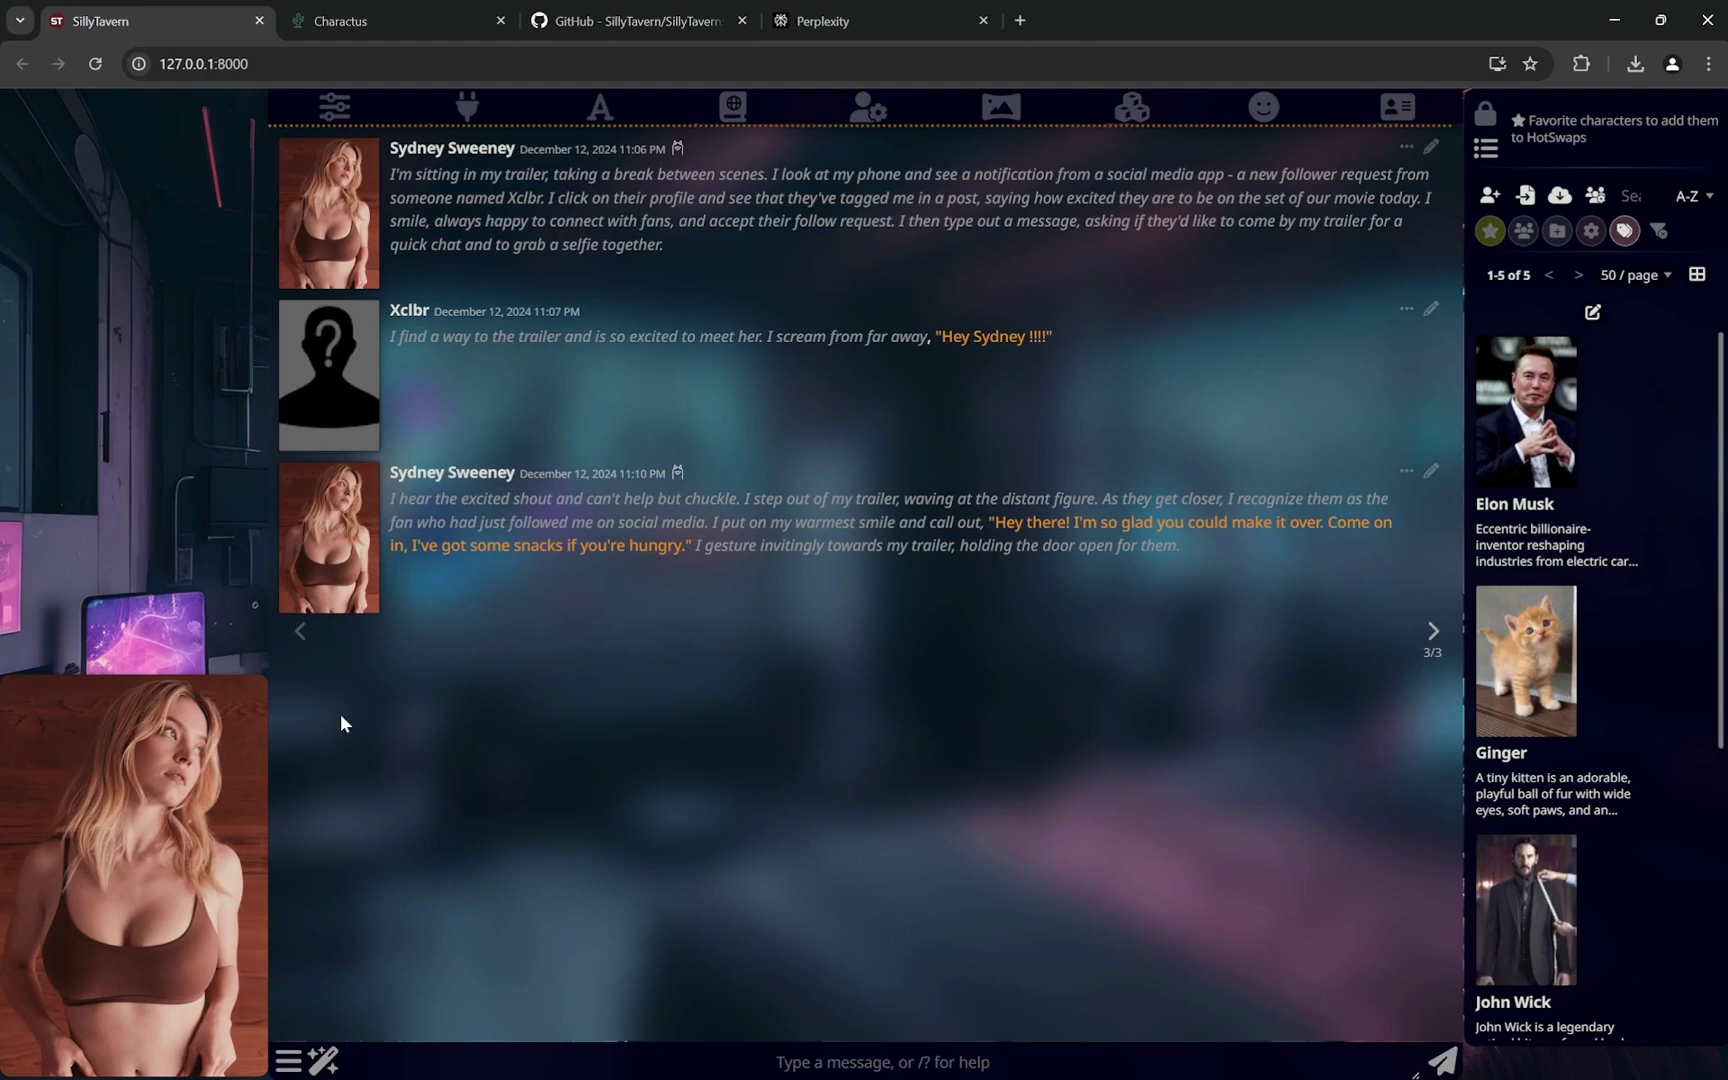
pyautogui.click(625, 20)
pyautogui.scroll(8, 560, 543)
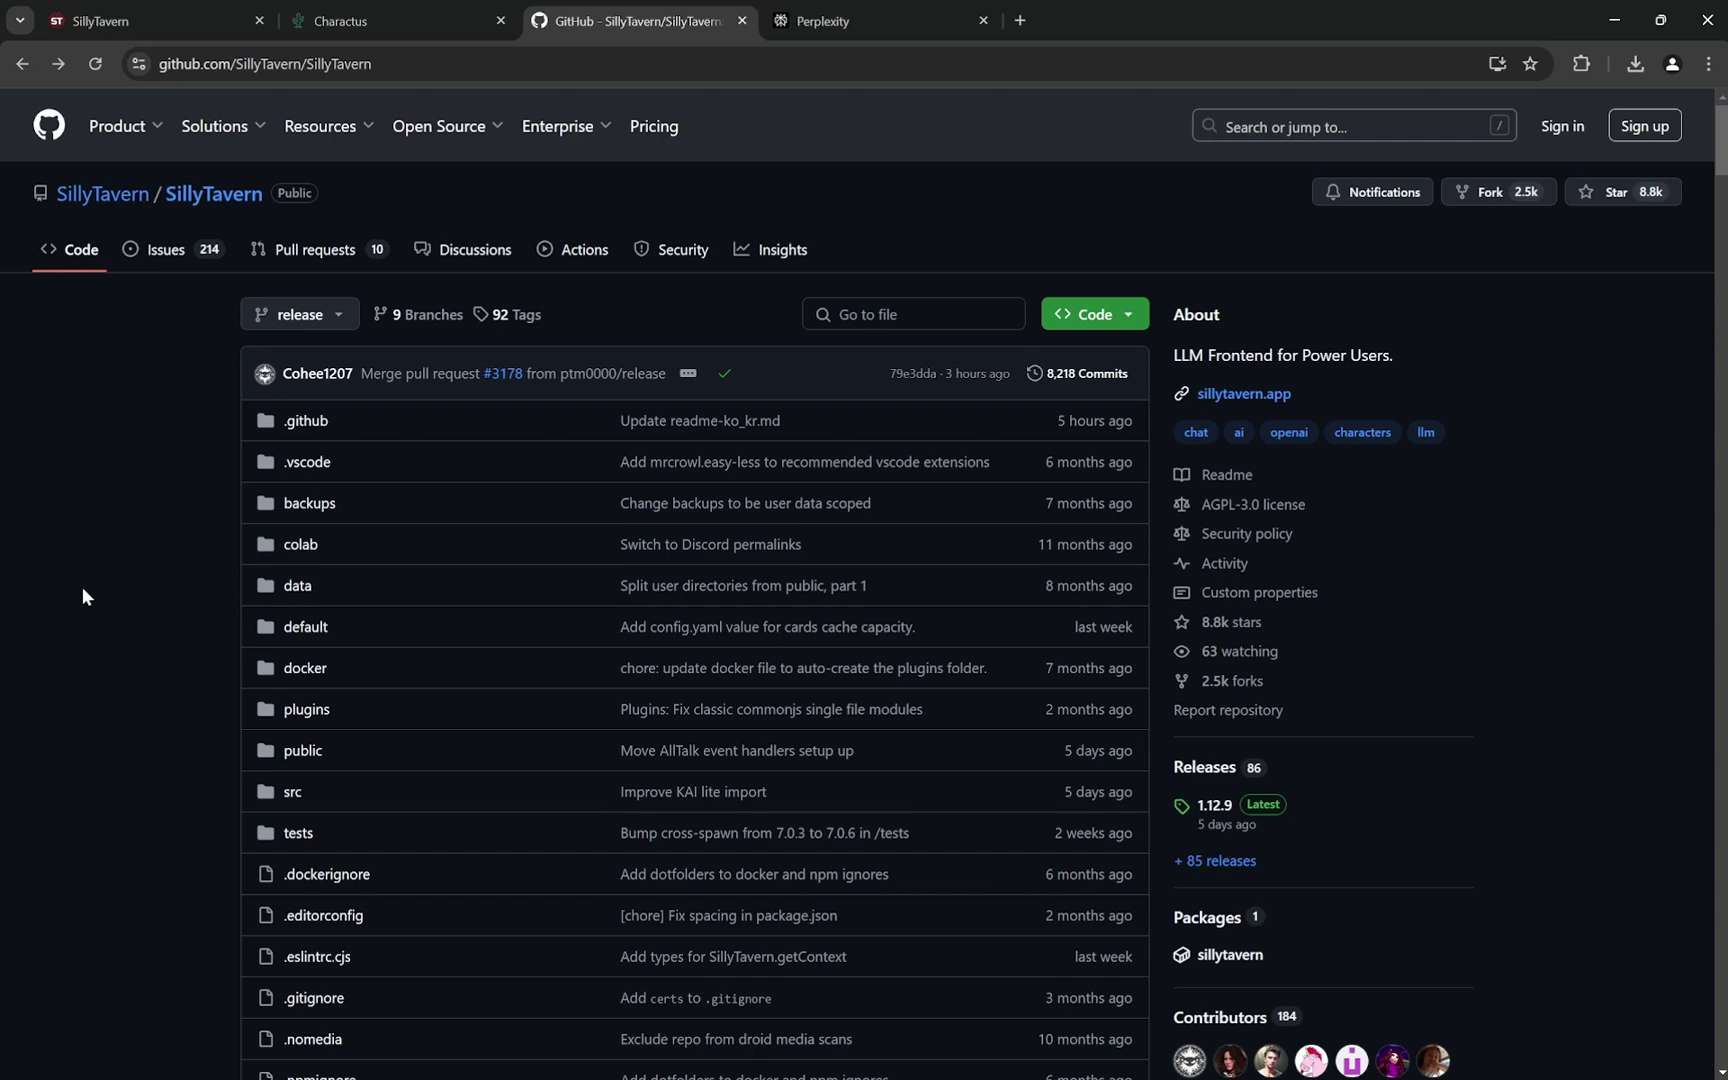
pyautogui.click(1100, 314)
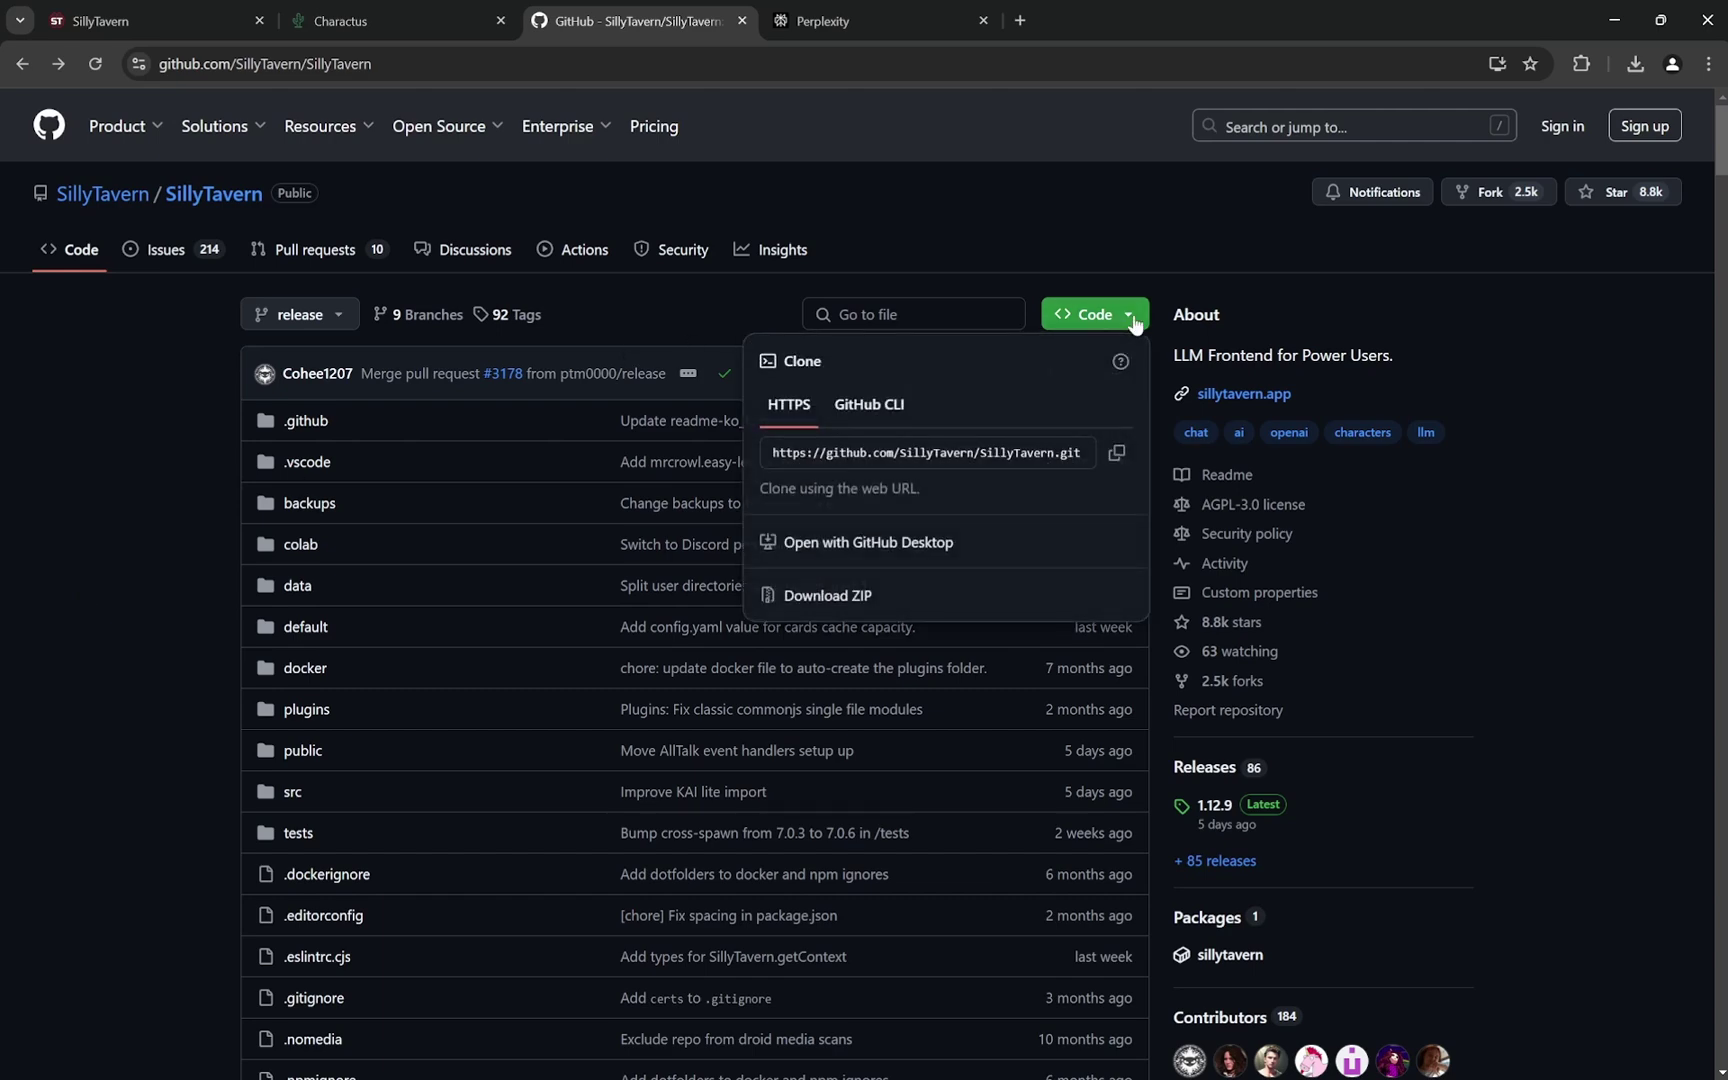
pyautogui.click(1117, 453)
pyautogui.click(190, 512)
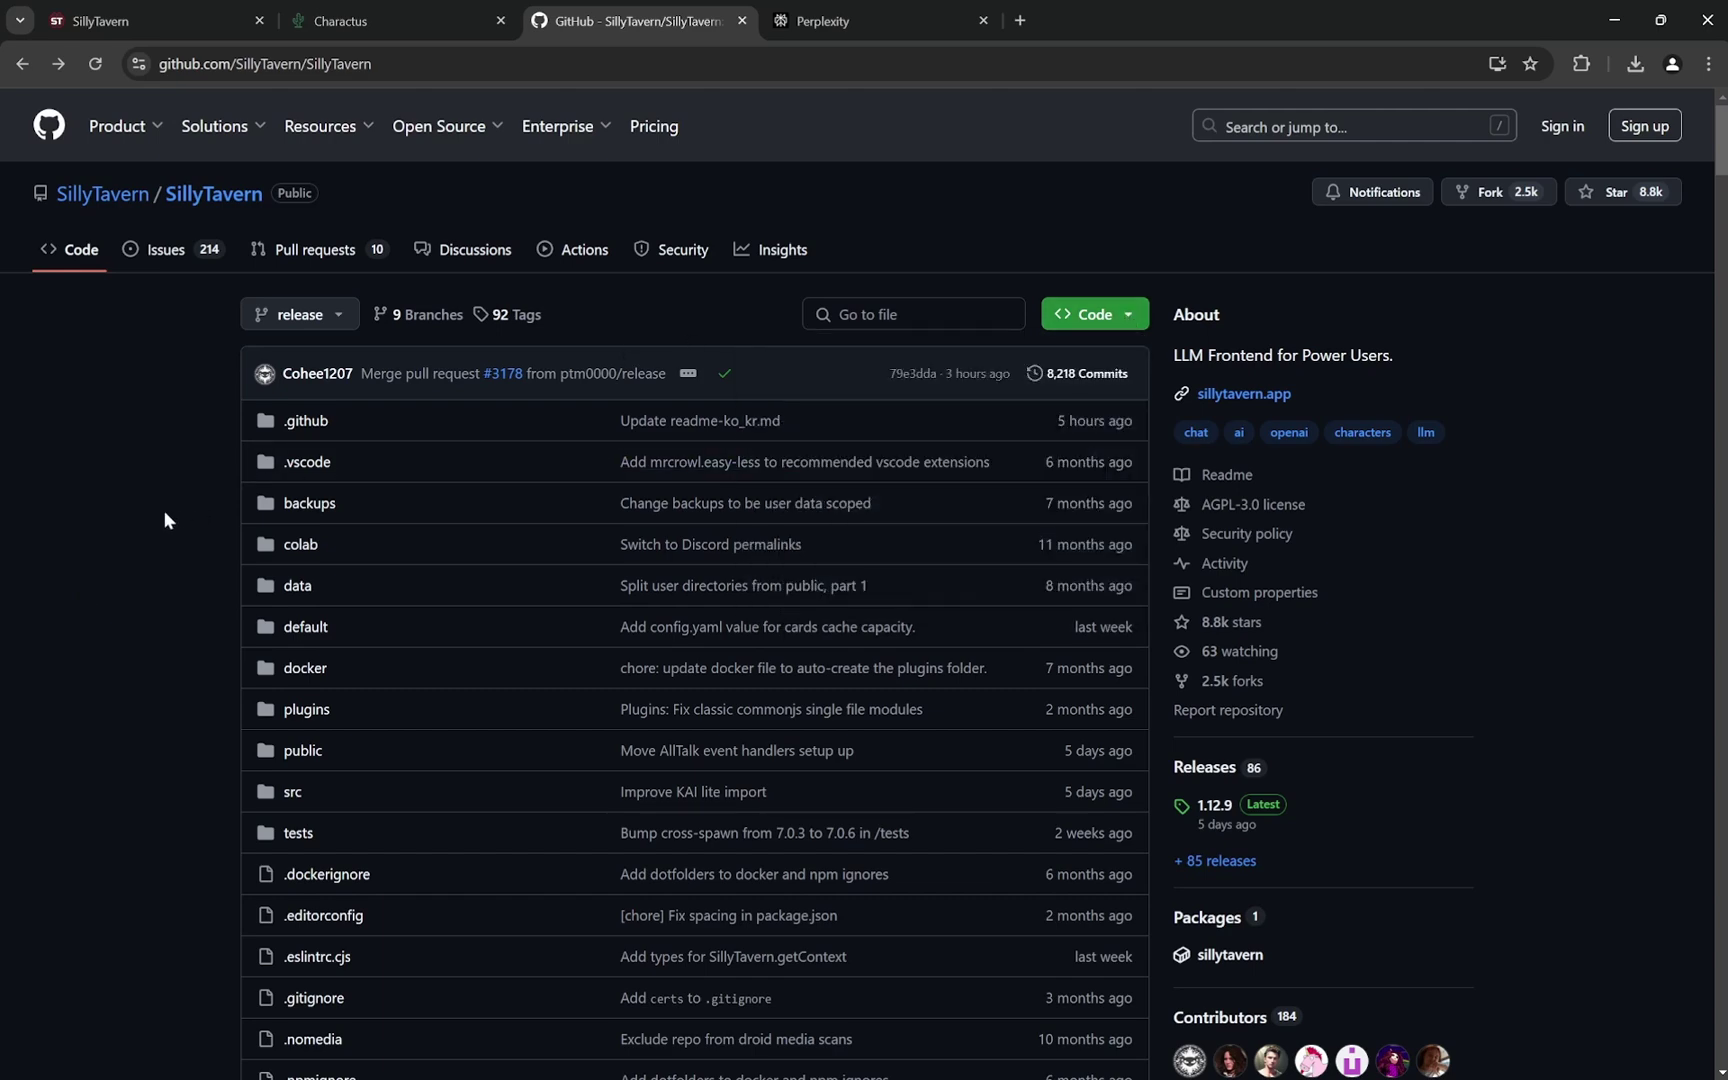
# Examine the SillyTavern repository's file list and README, focusing on the Start.bat and UpdateAndStart.bat launch scripts
pyautogui.scroll(-15, 167, 495)
pyautogui.scroll(8, 177, 493)
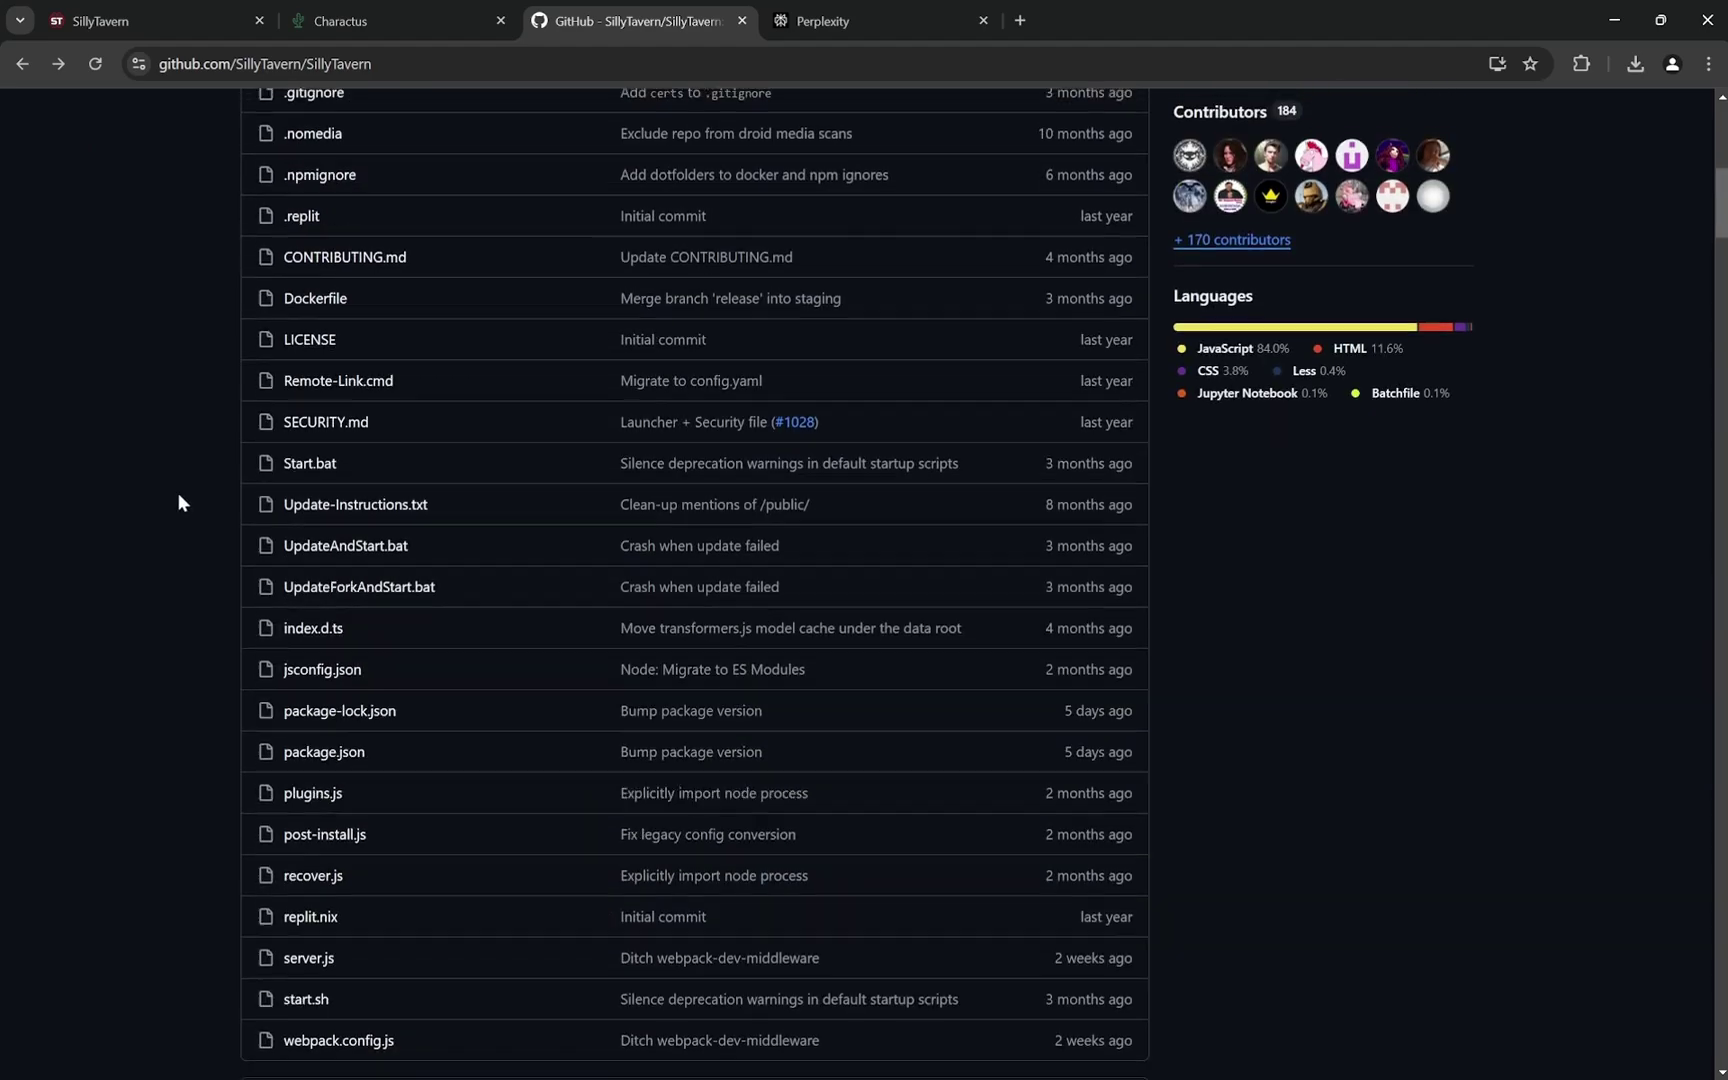
pyautogui.scroll(-18, 177, 491)
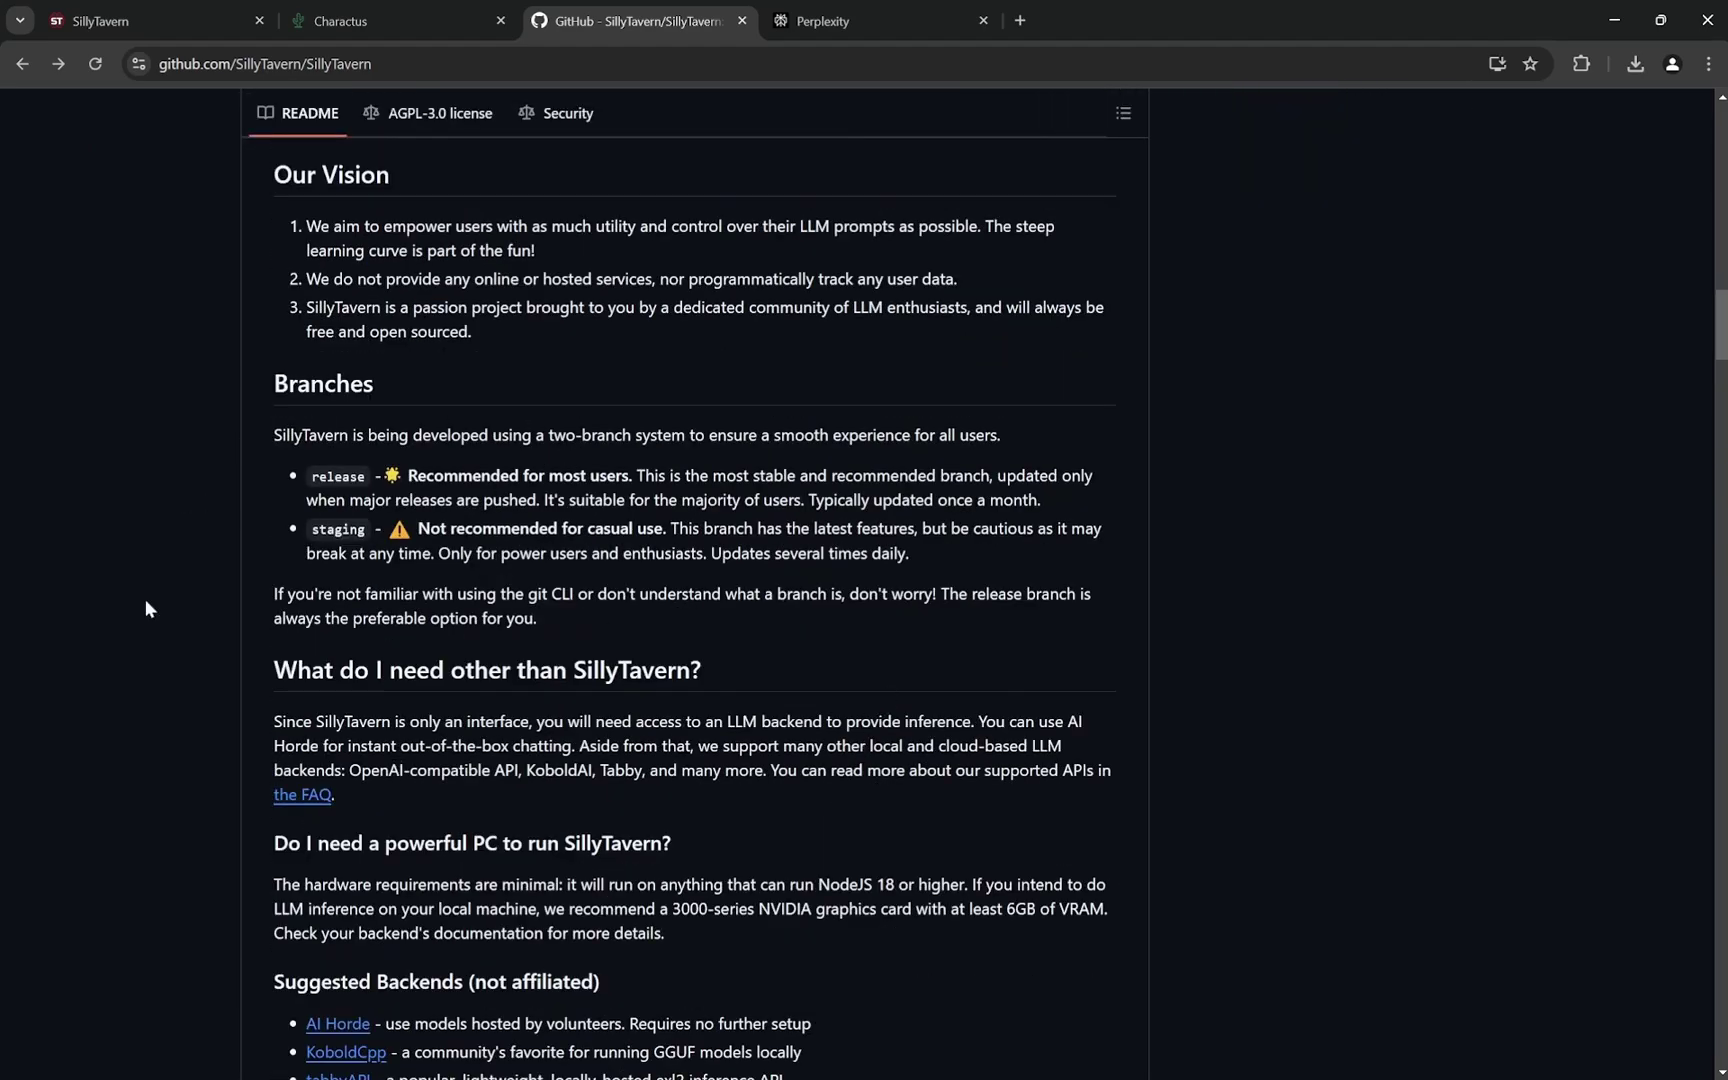
pyautogui.scroll(12, 69, 600)
pyautogui.scroll(3, 70, 604)
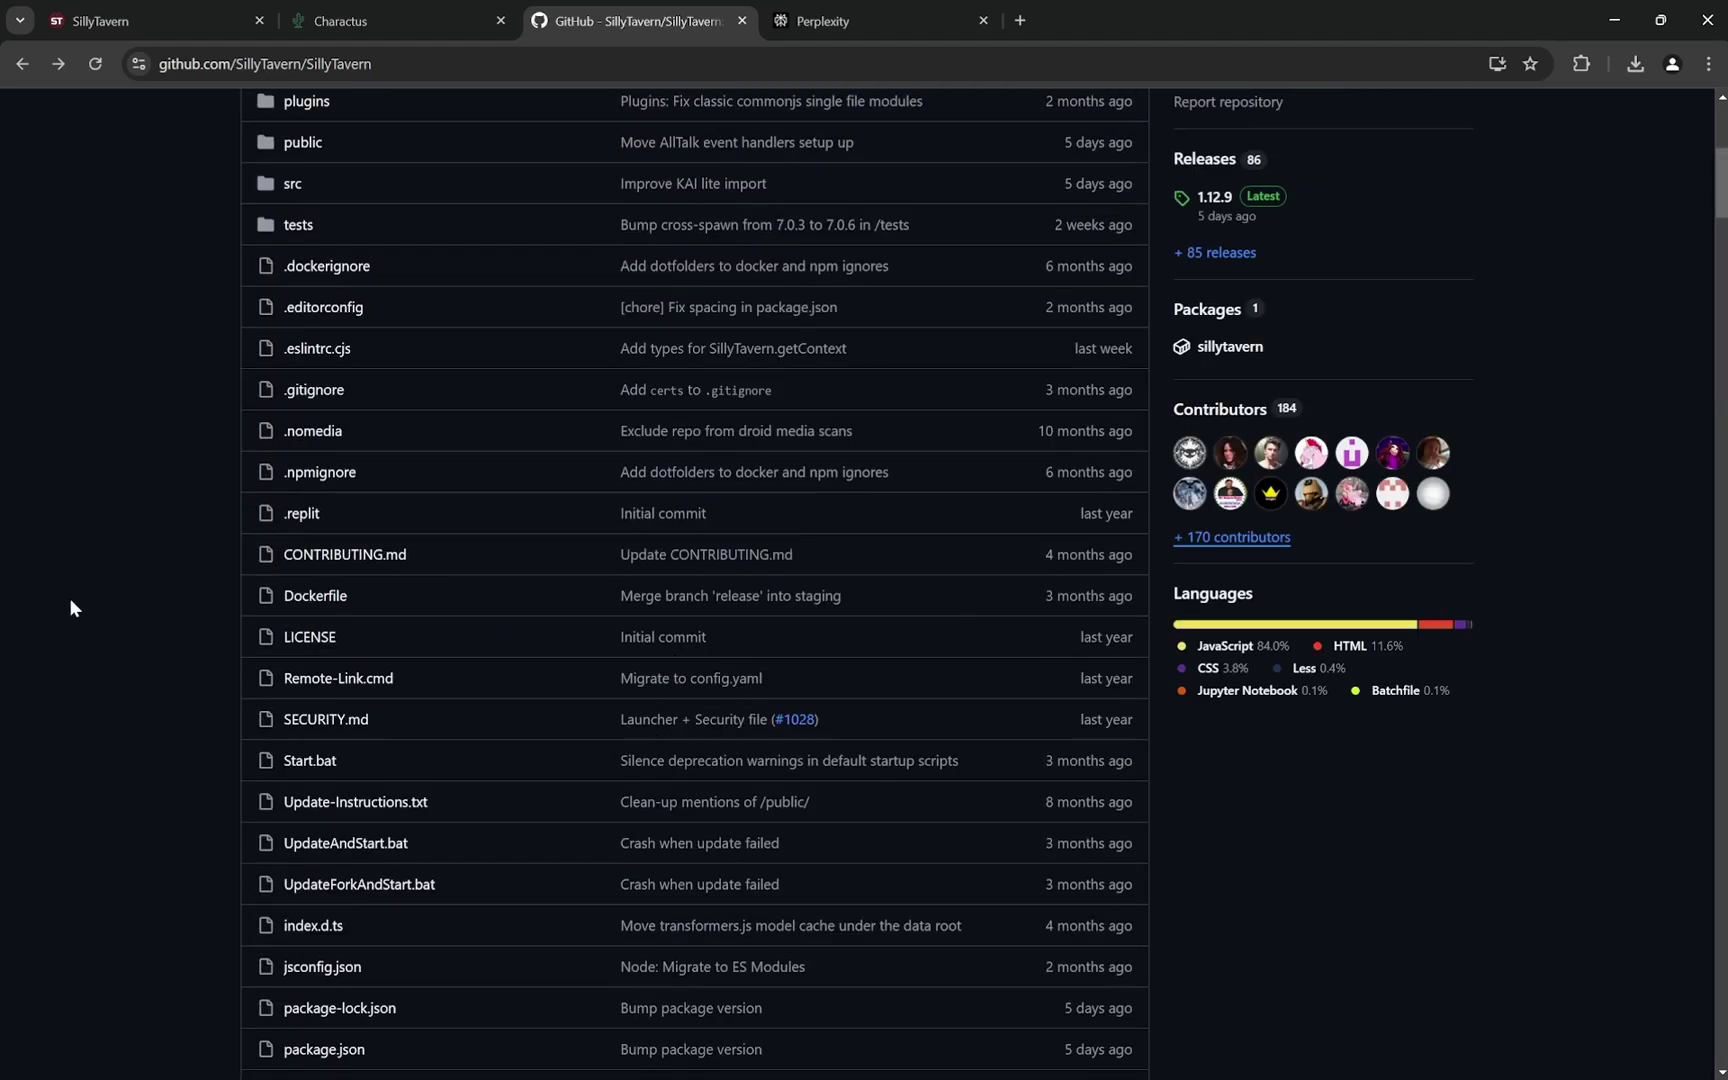
pyautogui.scroll(-3, 69, 607)
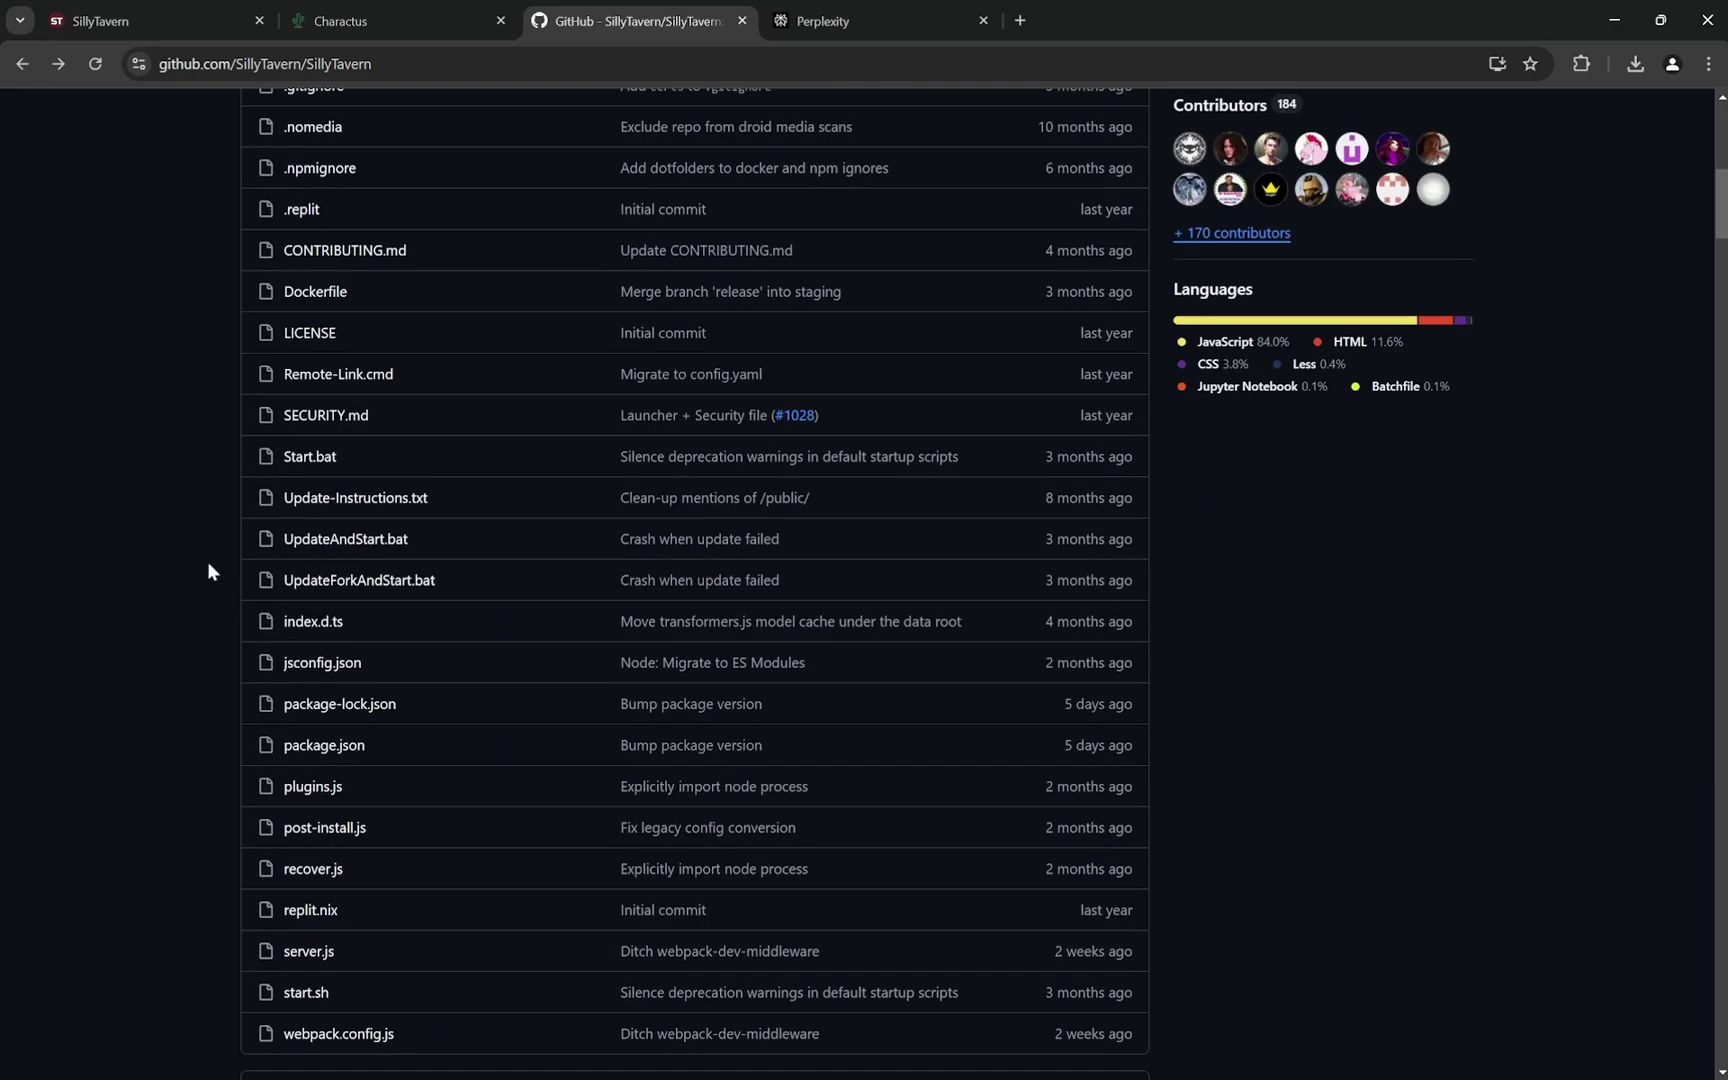
pyautogui.scroll(8, 683, 290)
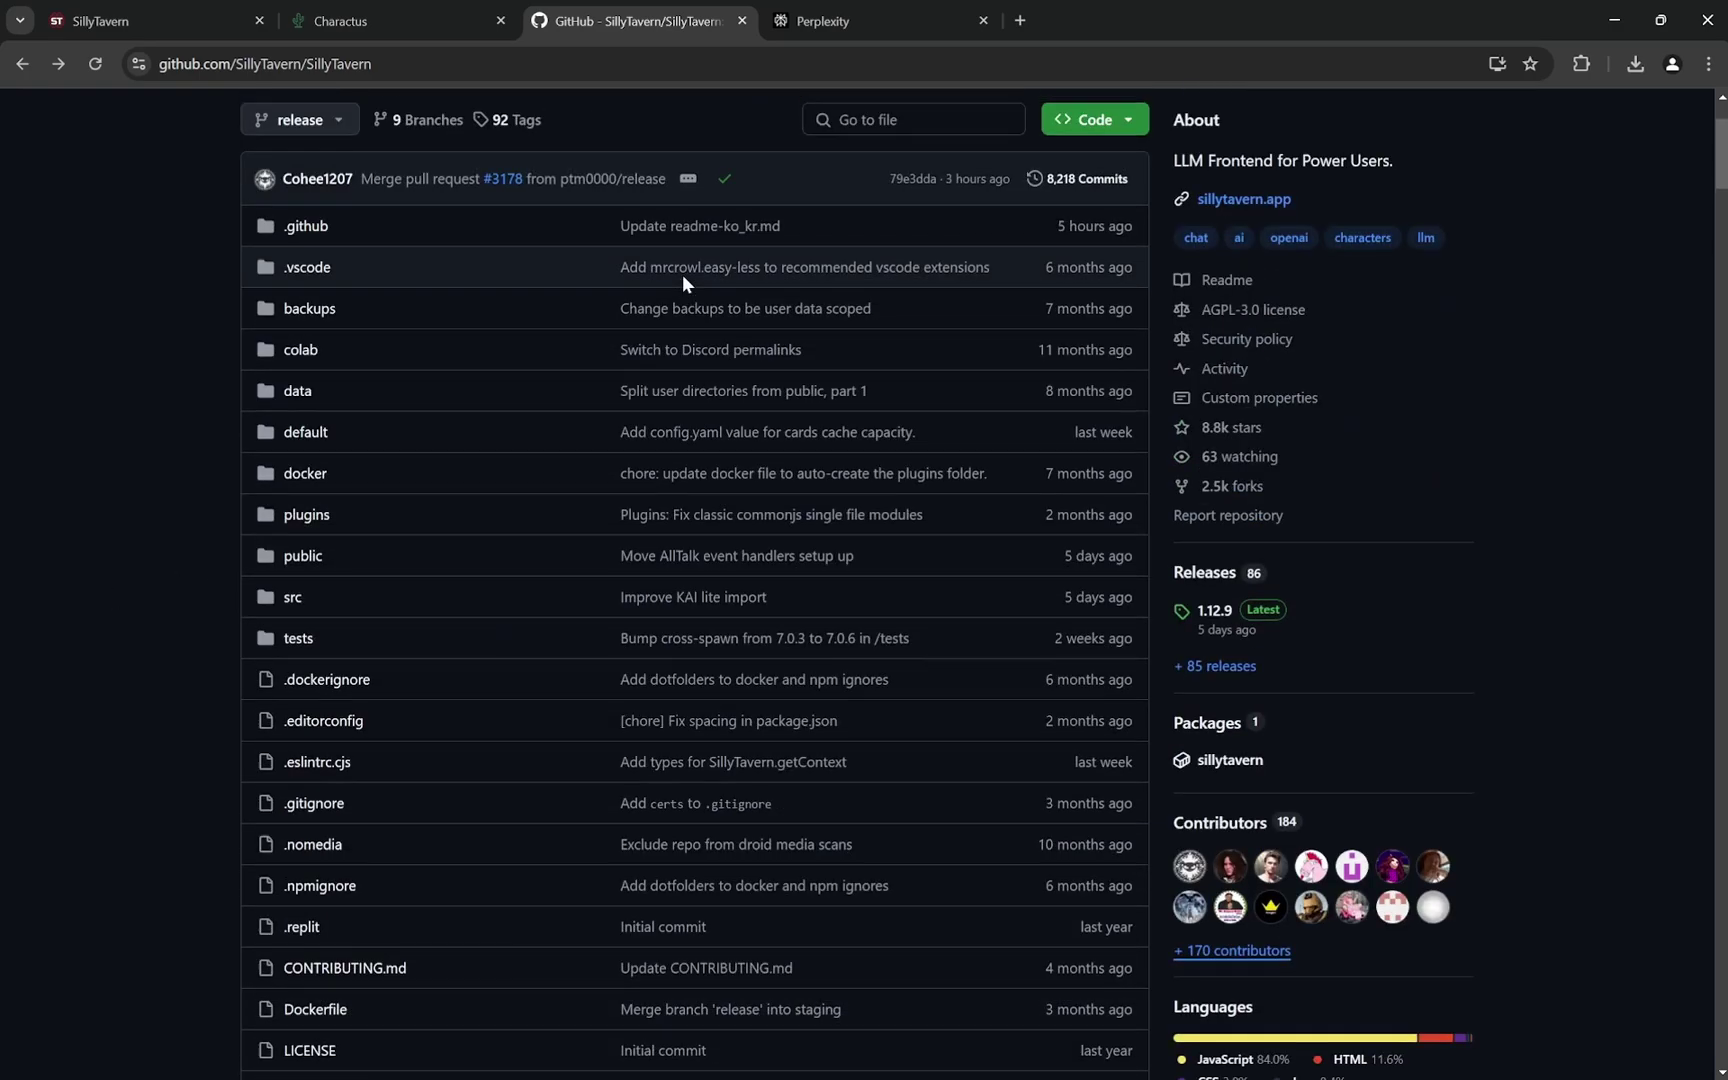
pyautogui.scroll(-15, 675, 315)
pyautogui.scroll(9, 620, 433)
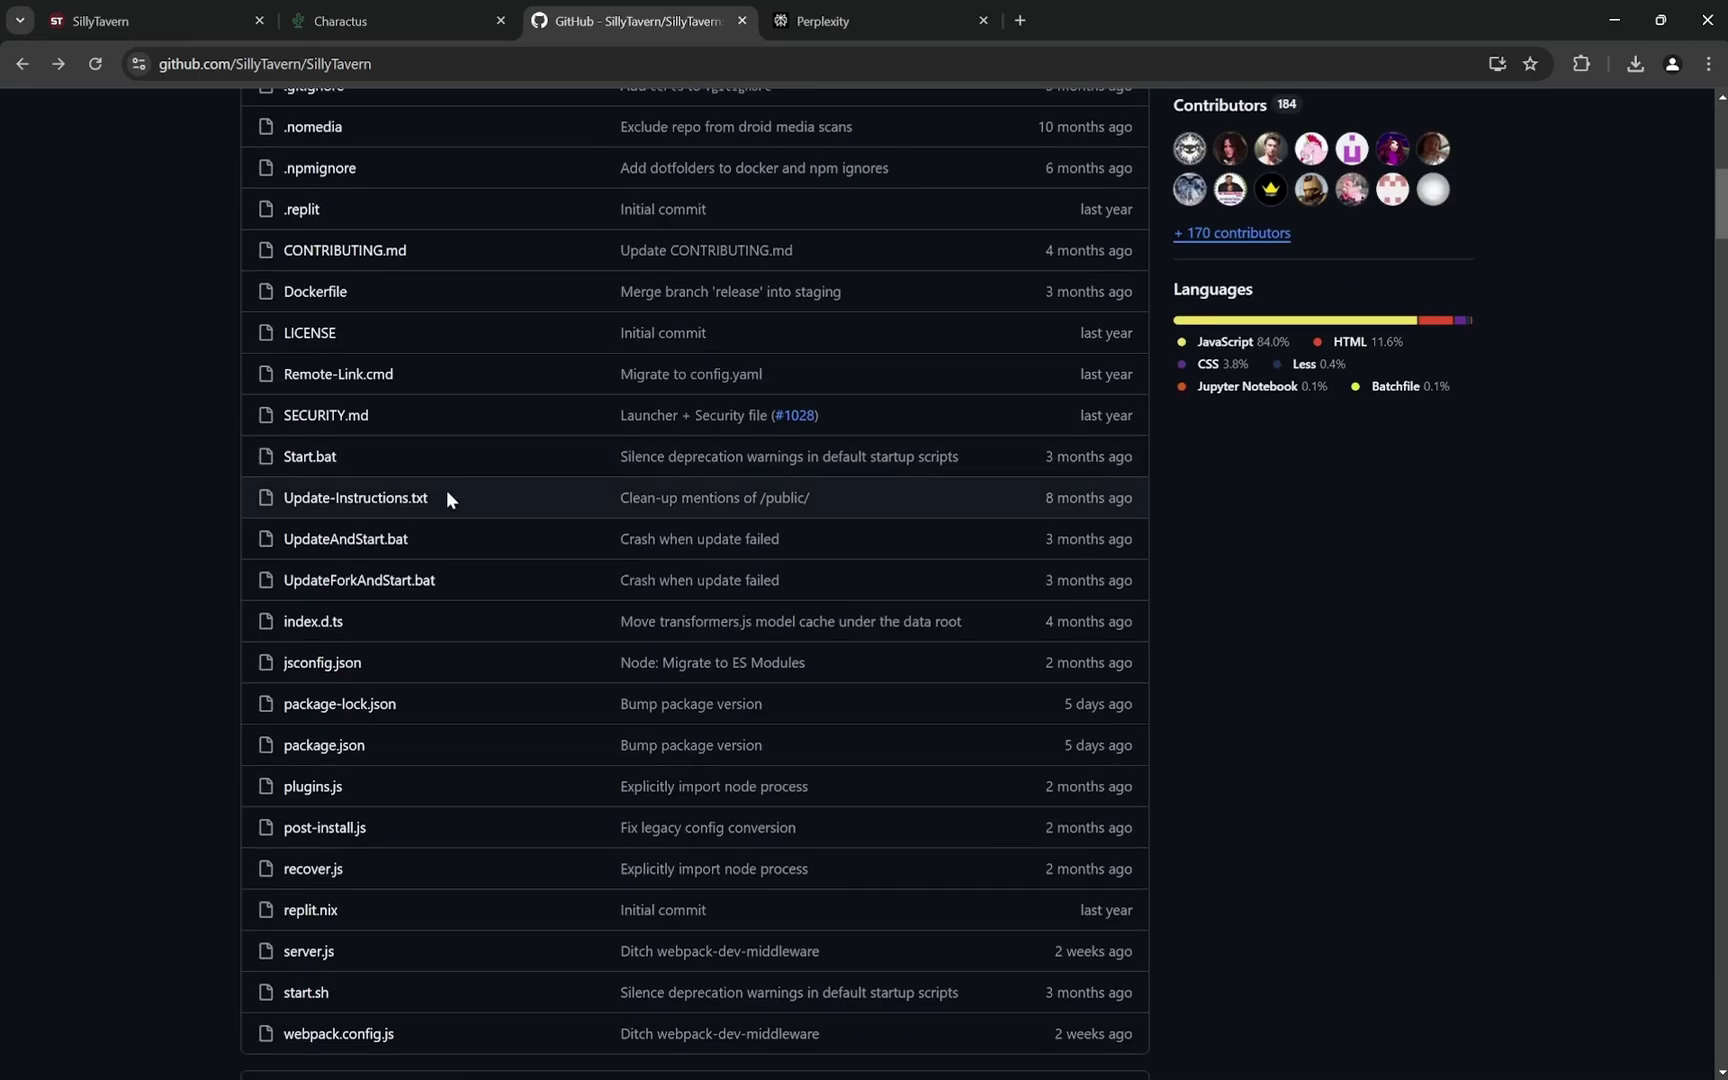
pyautogui.scroll(1, 398, 657)
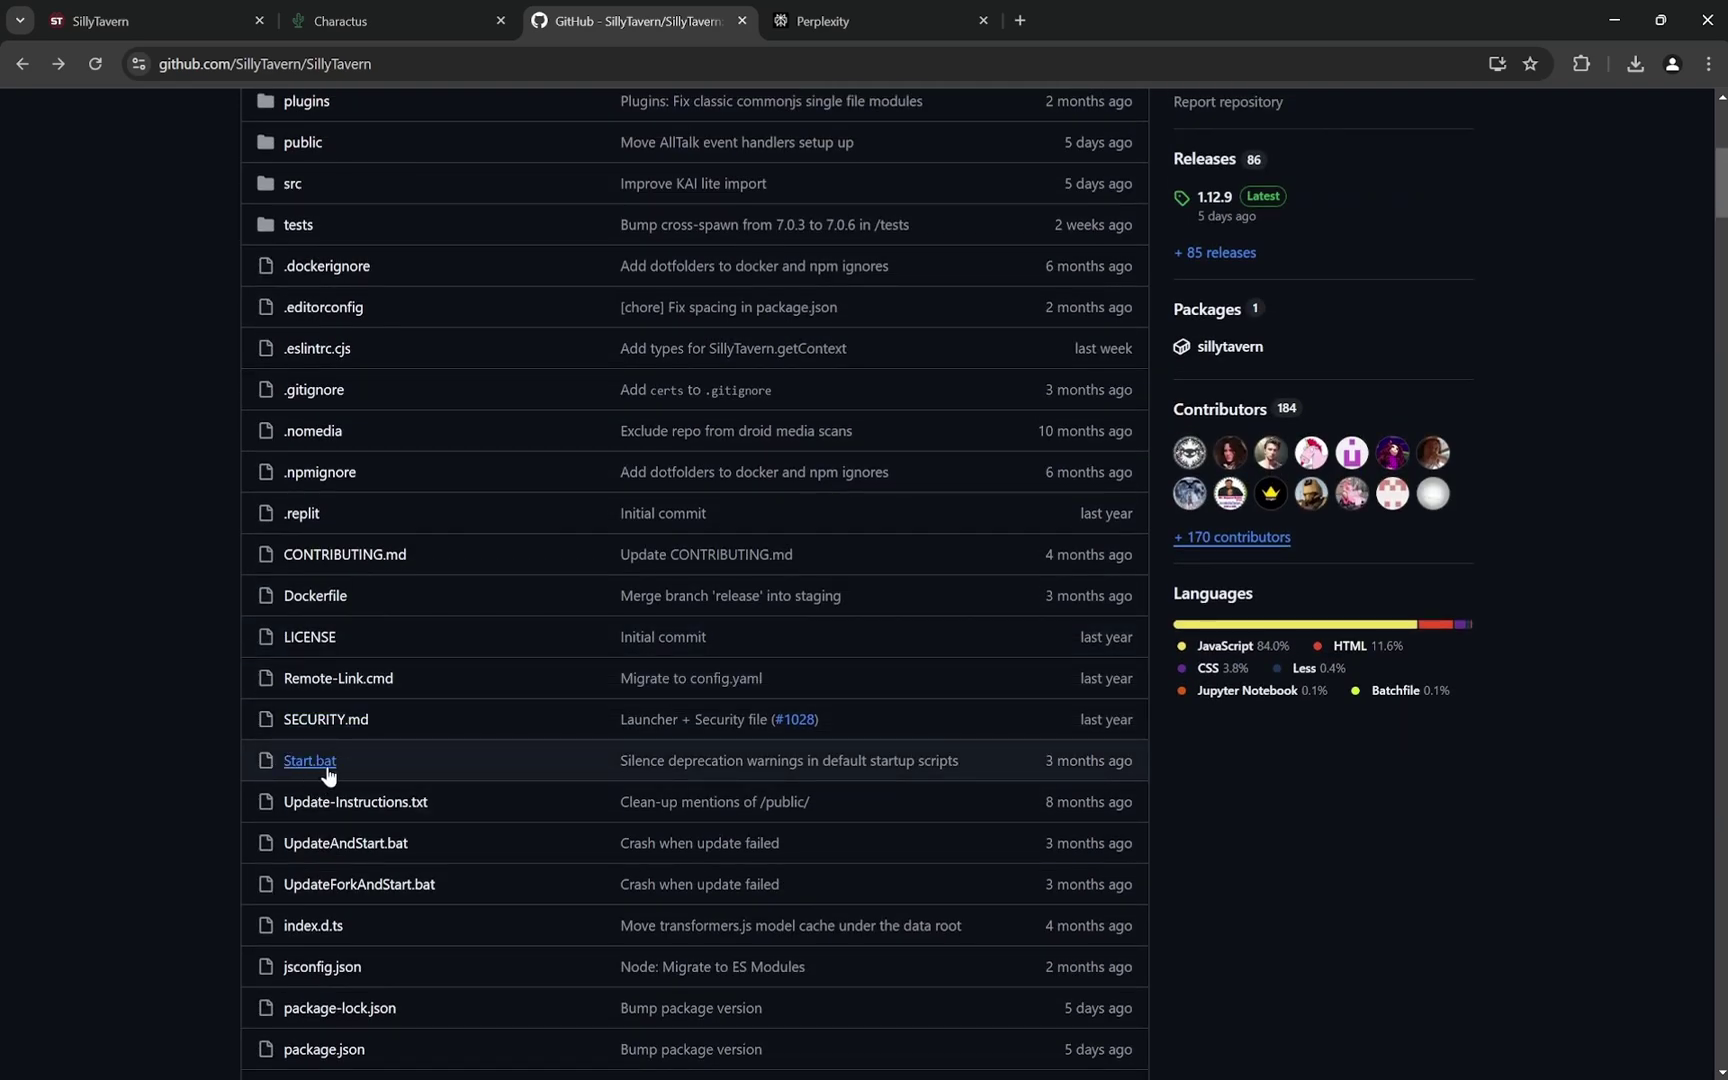
pyautogui.scroll(-4, 202, 750)
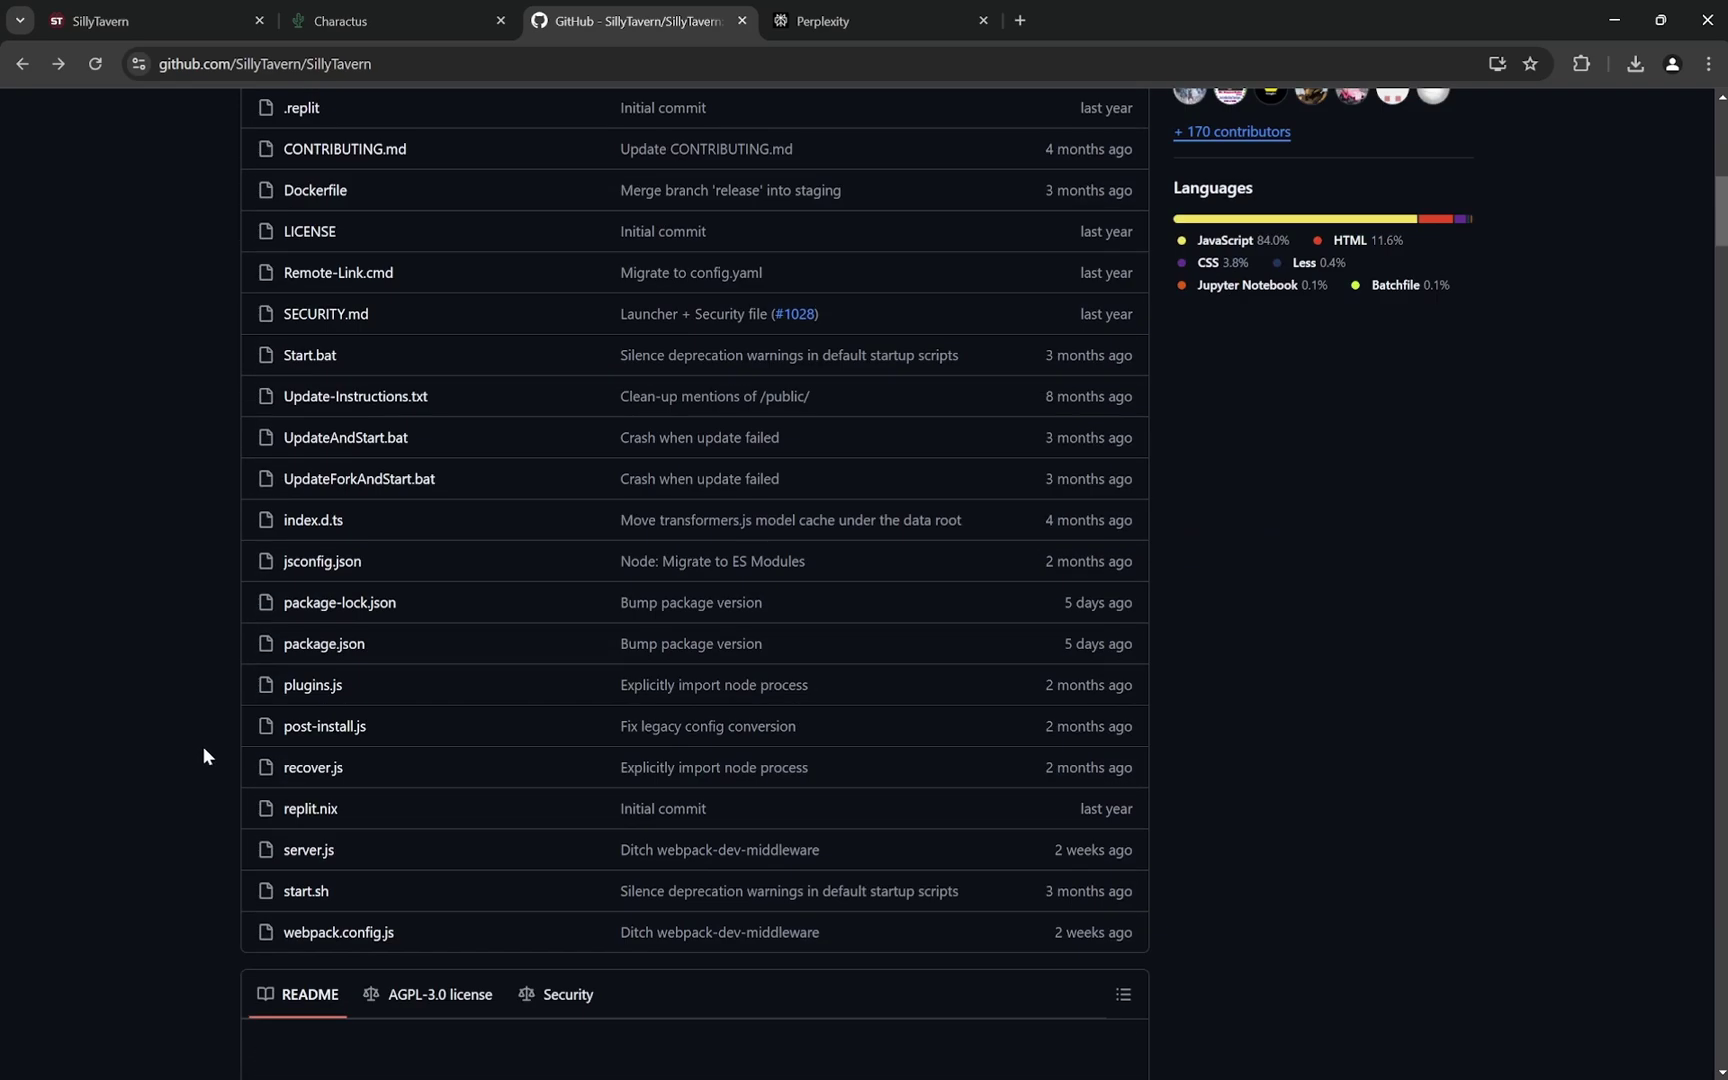
pyautogui.scroll(-1, 204, 750)
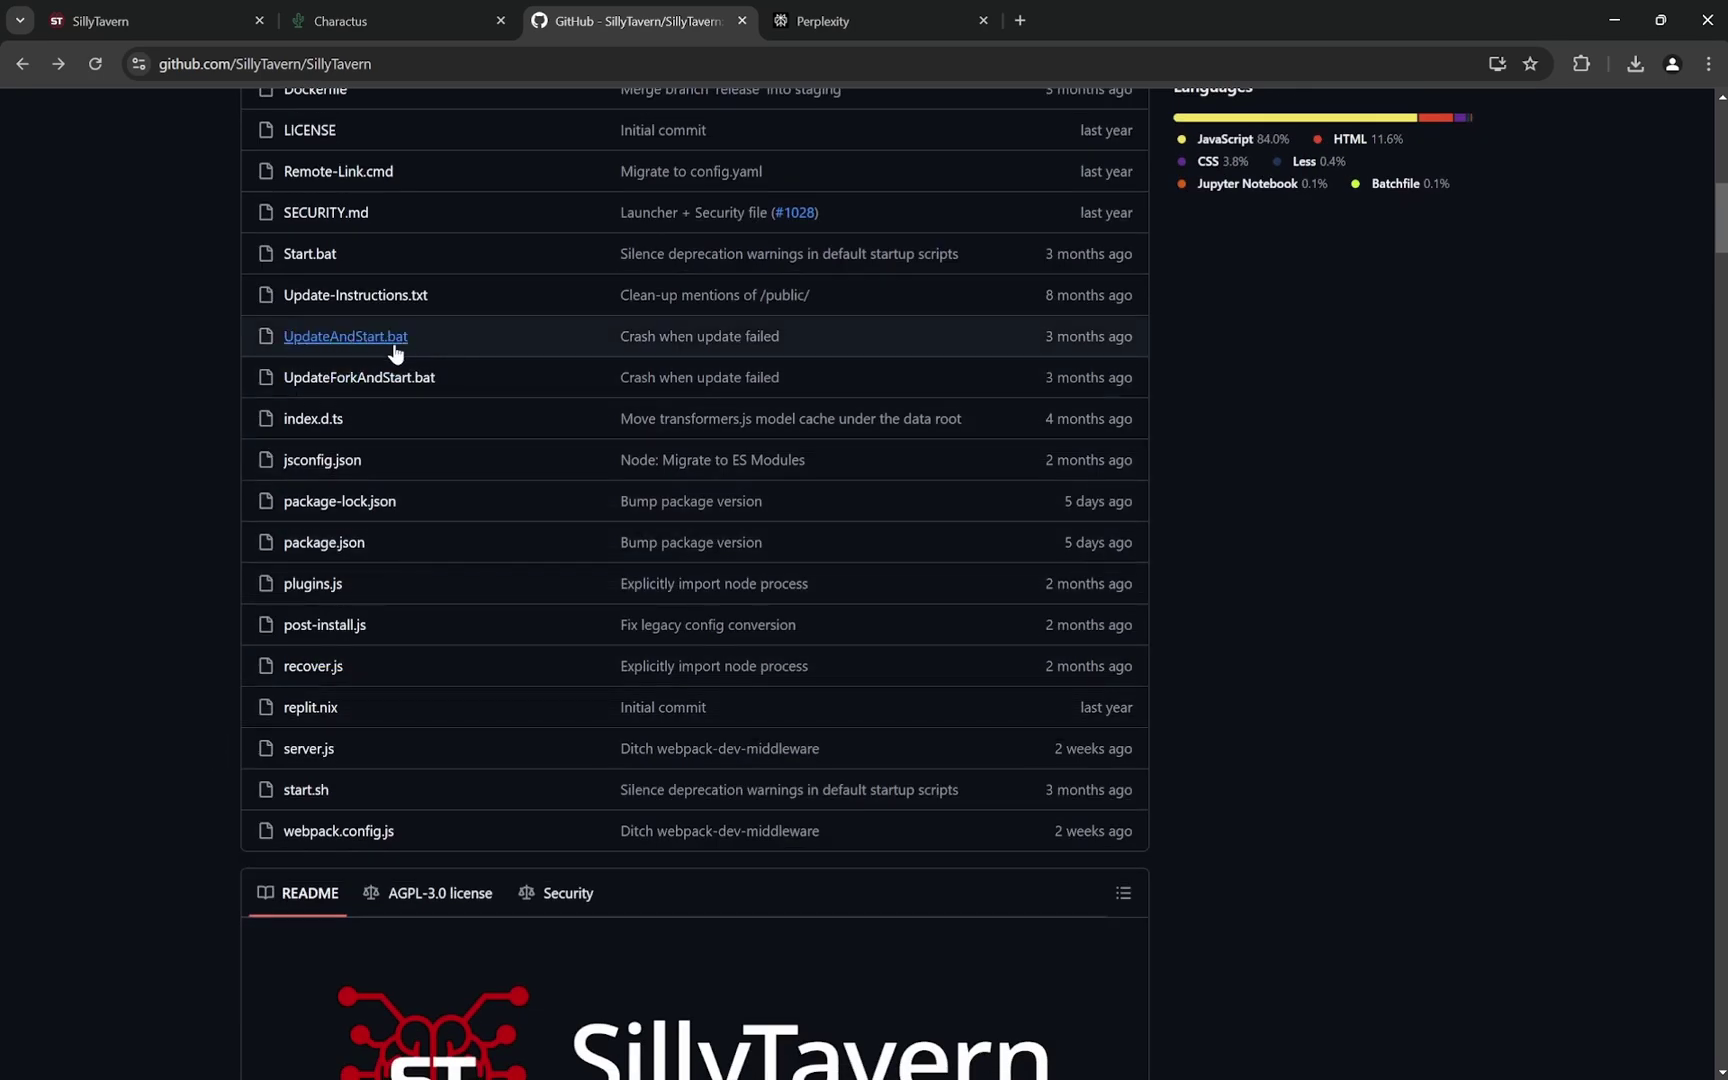
pyautogui.scroll(3, 232, 416)
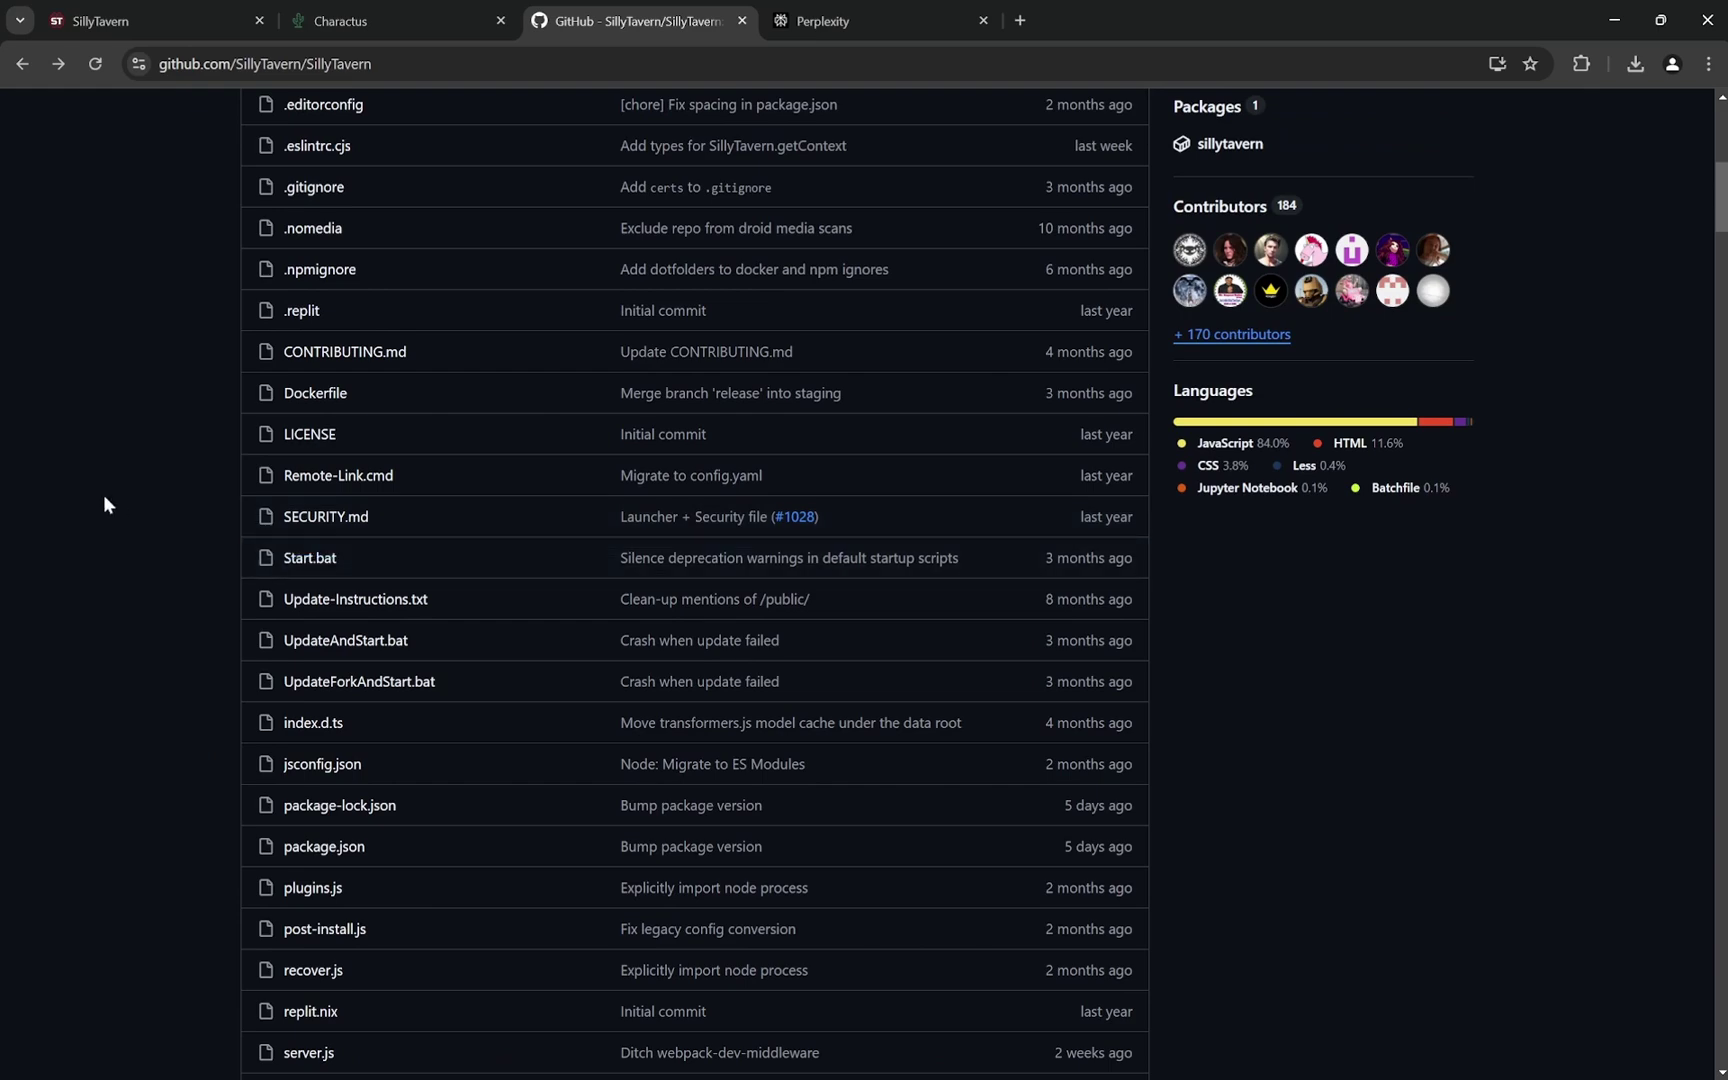
# Download the Black Widow card as JSON from Charactus and start a character import from file in SillyTavern
pyautogui.click(150, 20)
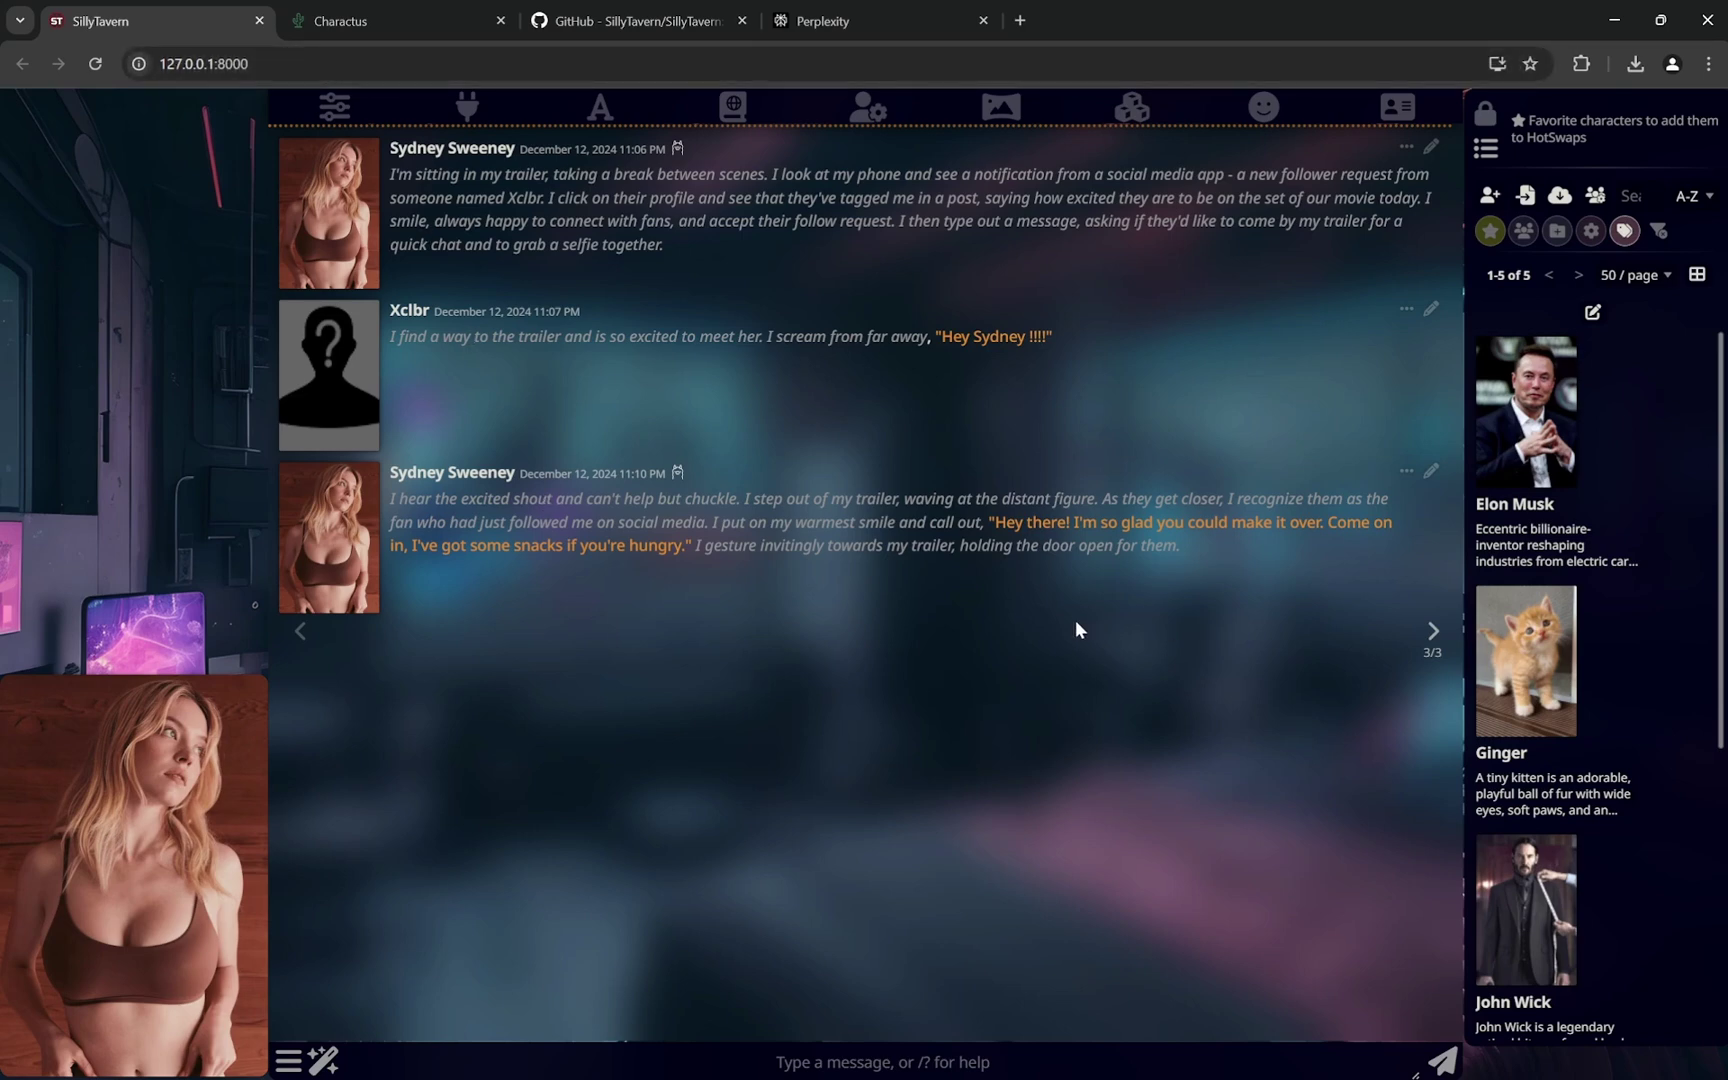
pyautogui.click(366, 14)
pyautogui.click(322, 936)
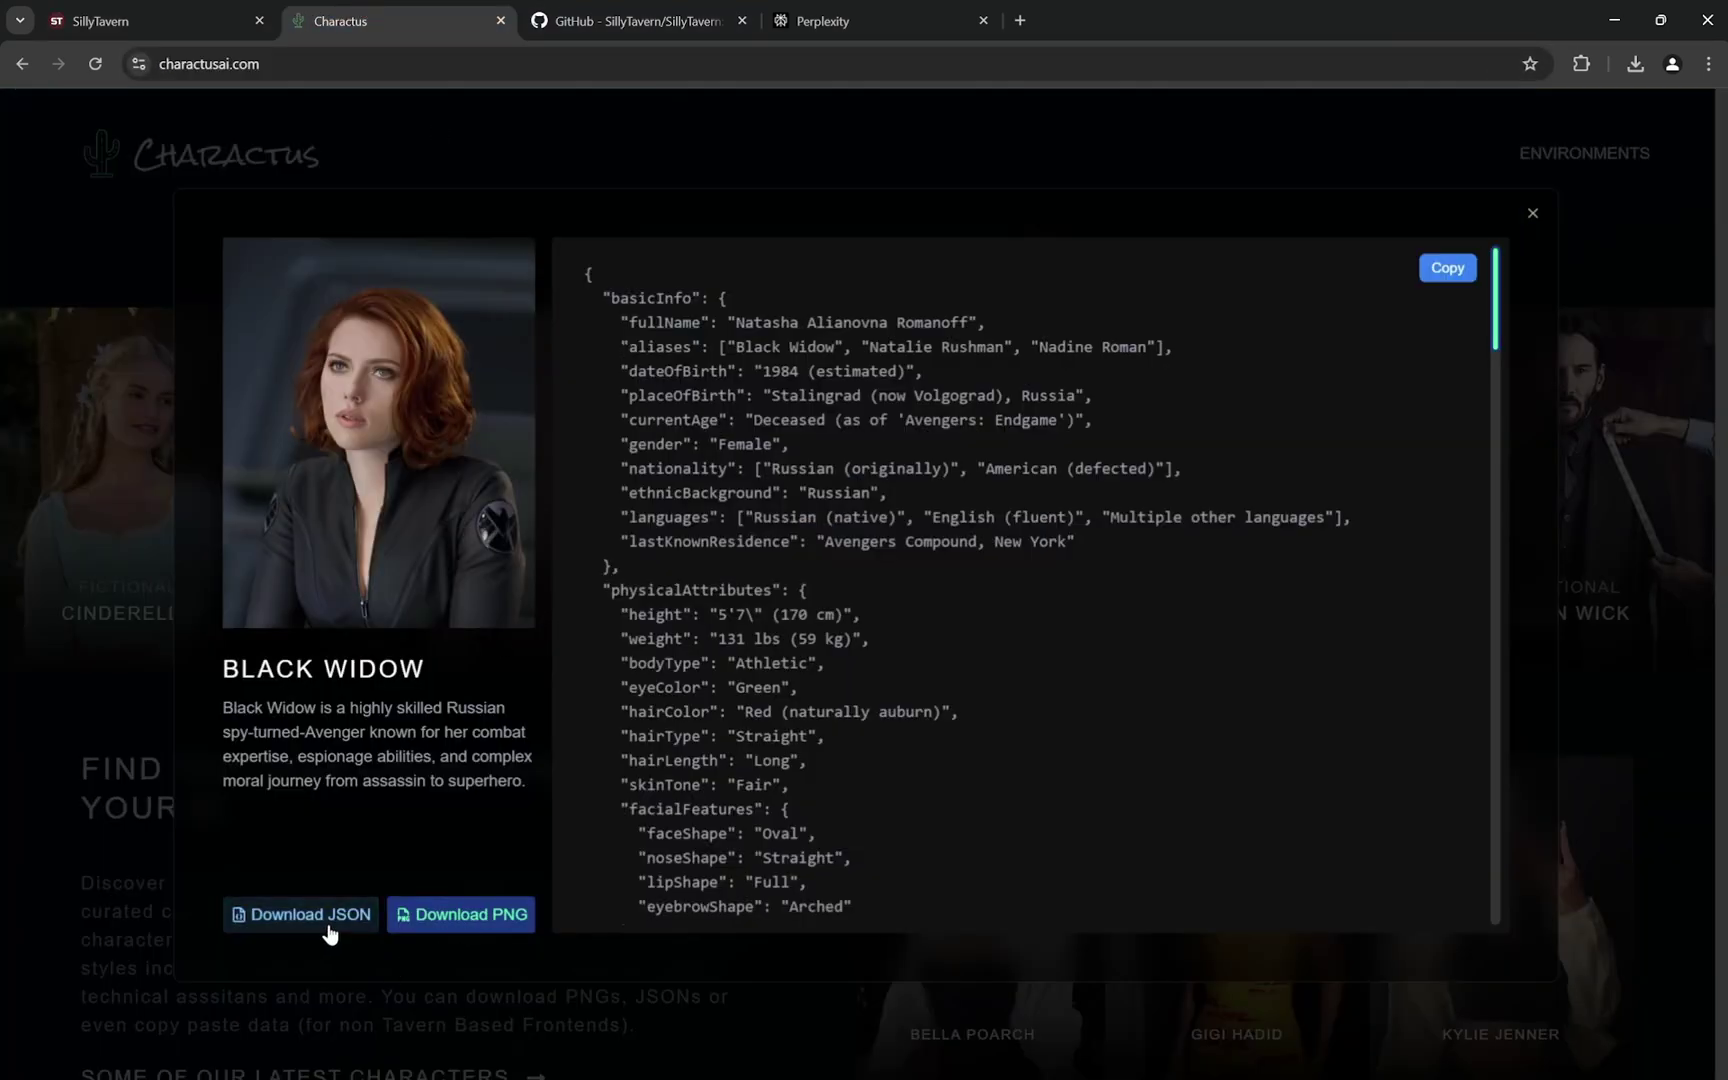
pyautogui.click(144, 22)
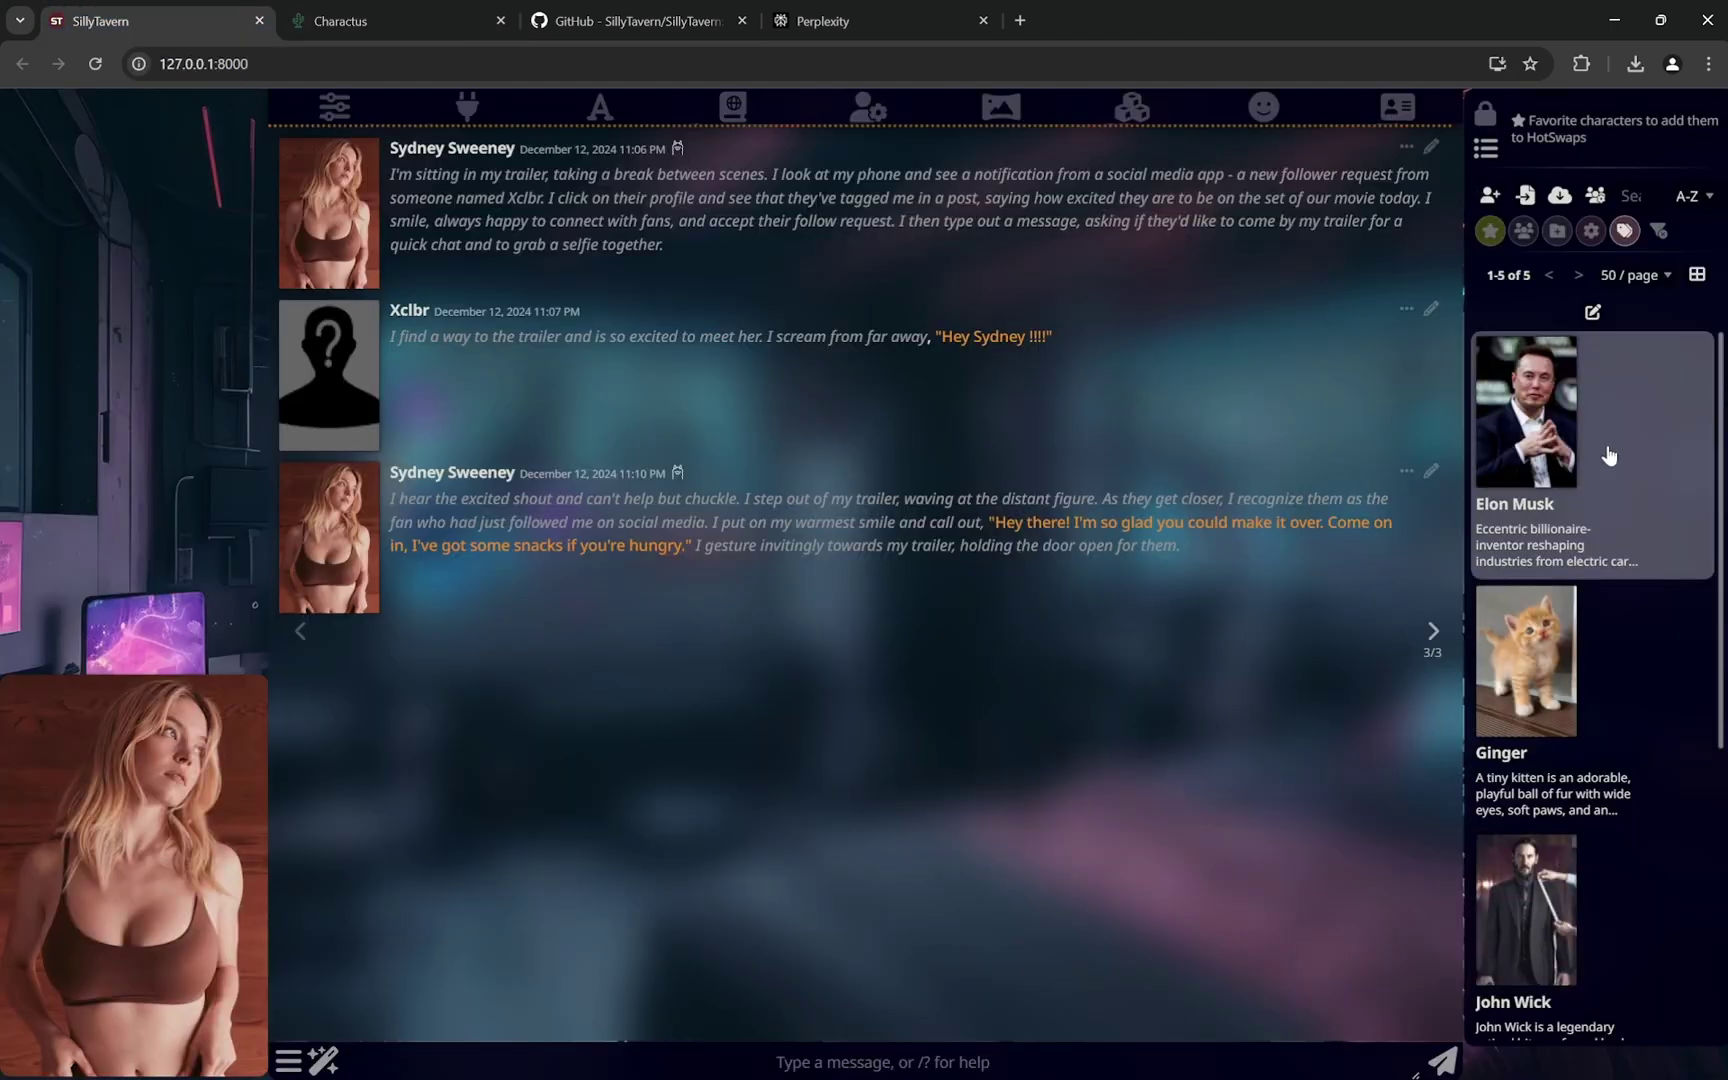
pyautogui.click(1525, 196)
# Open the Sydney Sweeney character to view its card description and return to the character list
pyautogui.scroll(-4, 1639, 617)
pyautogui.scroll(-2, 1637, 623)
pyautogui.click(1581, 656)
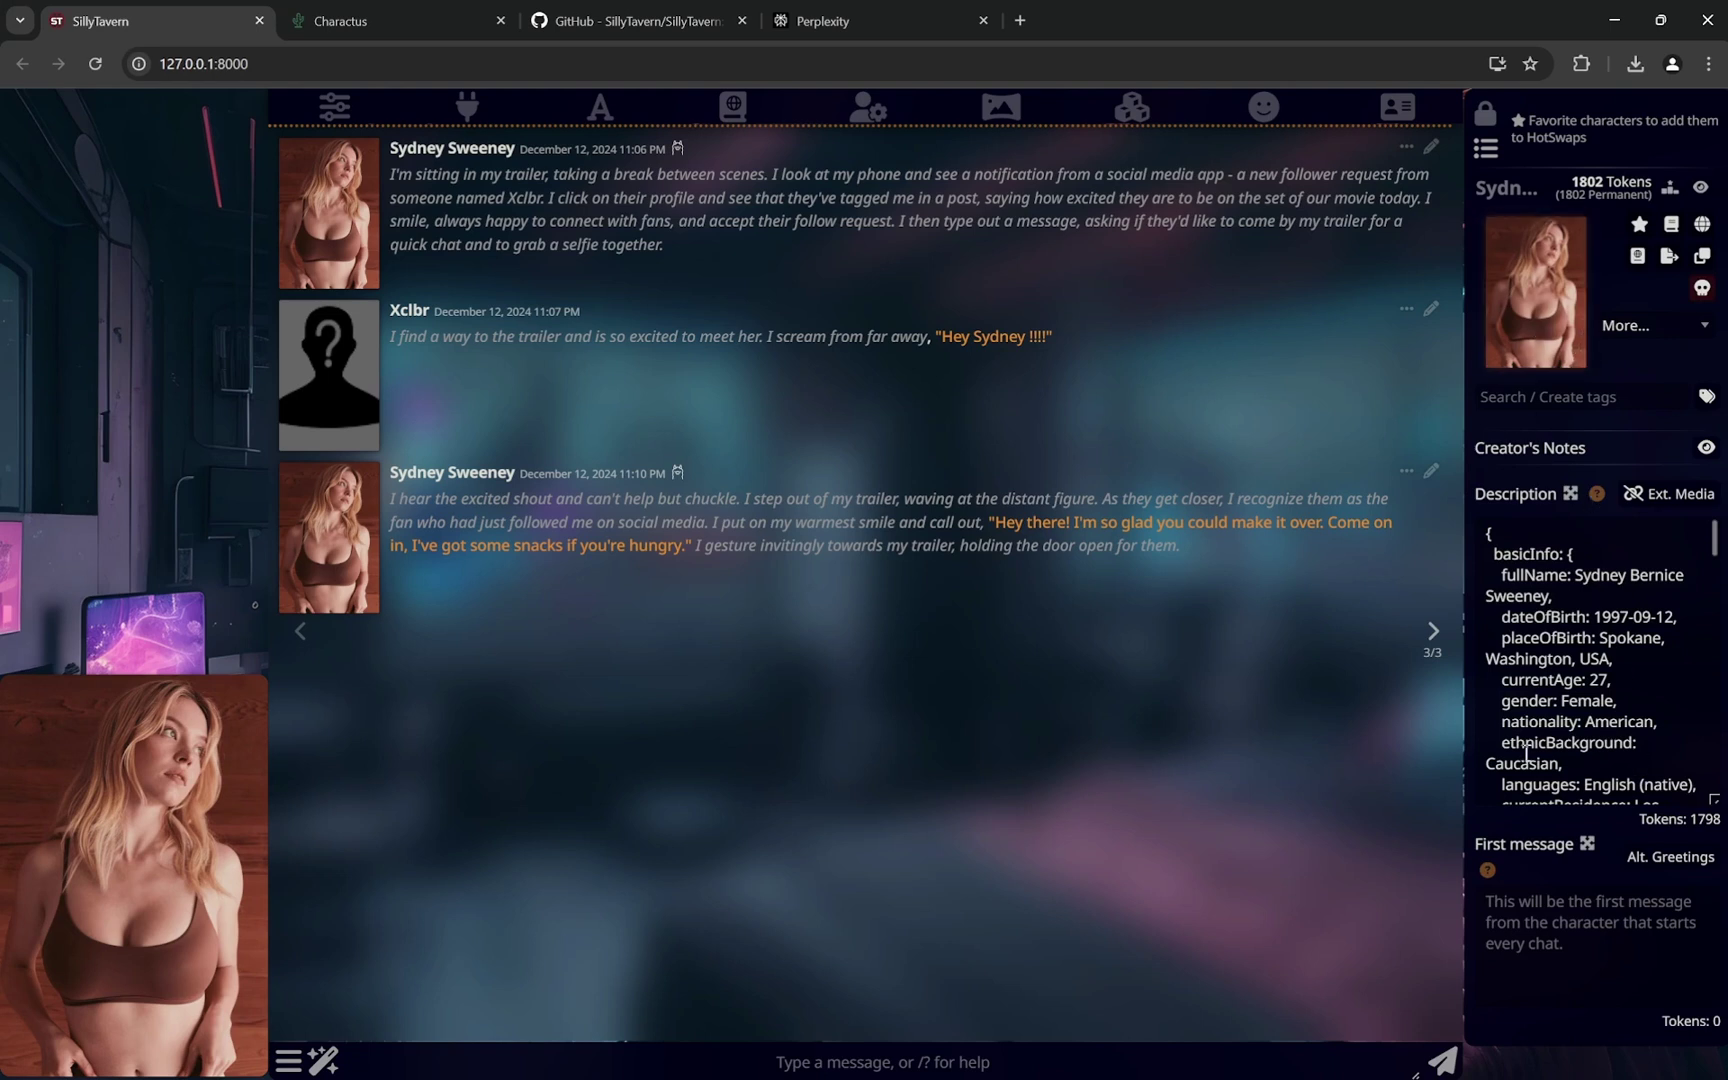
pyautogui.click(1486, 150)
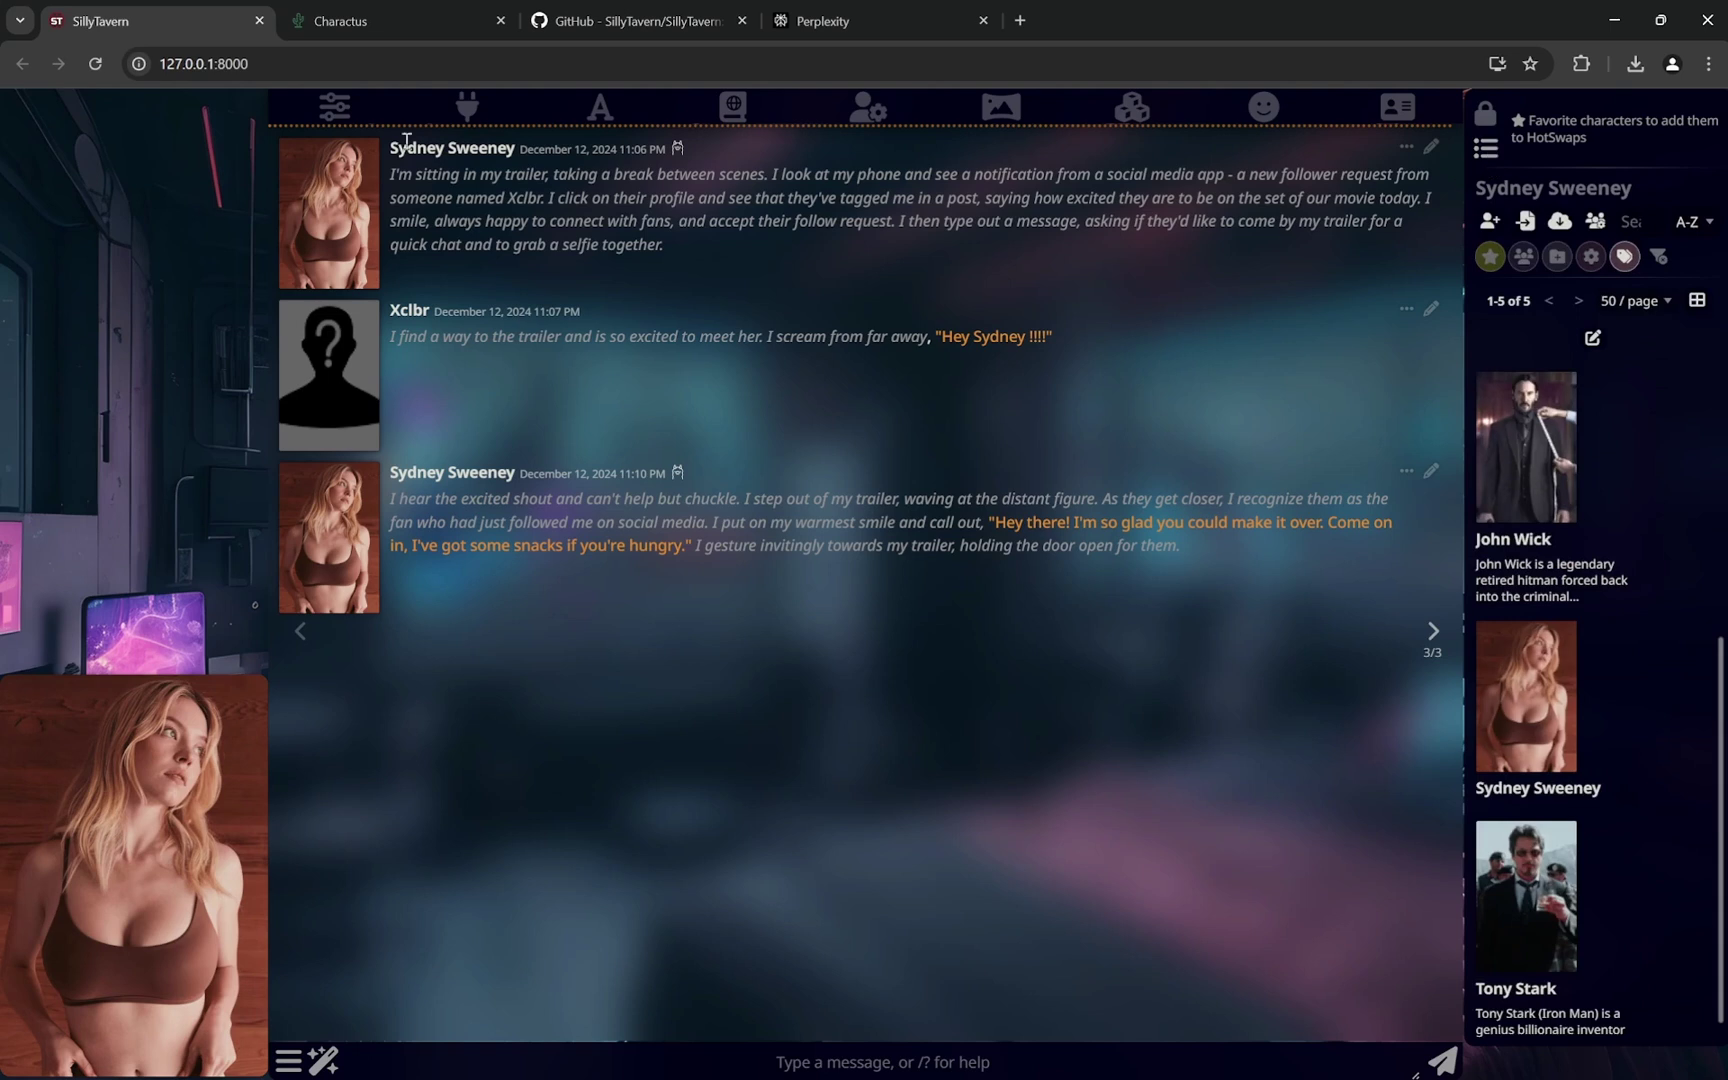
pyautogui.click(467, 110)
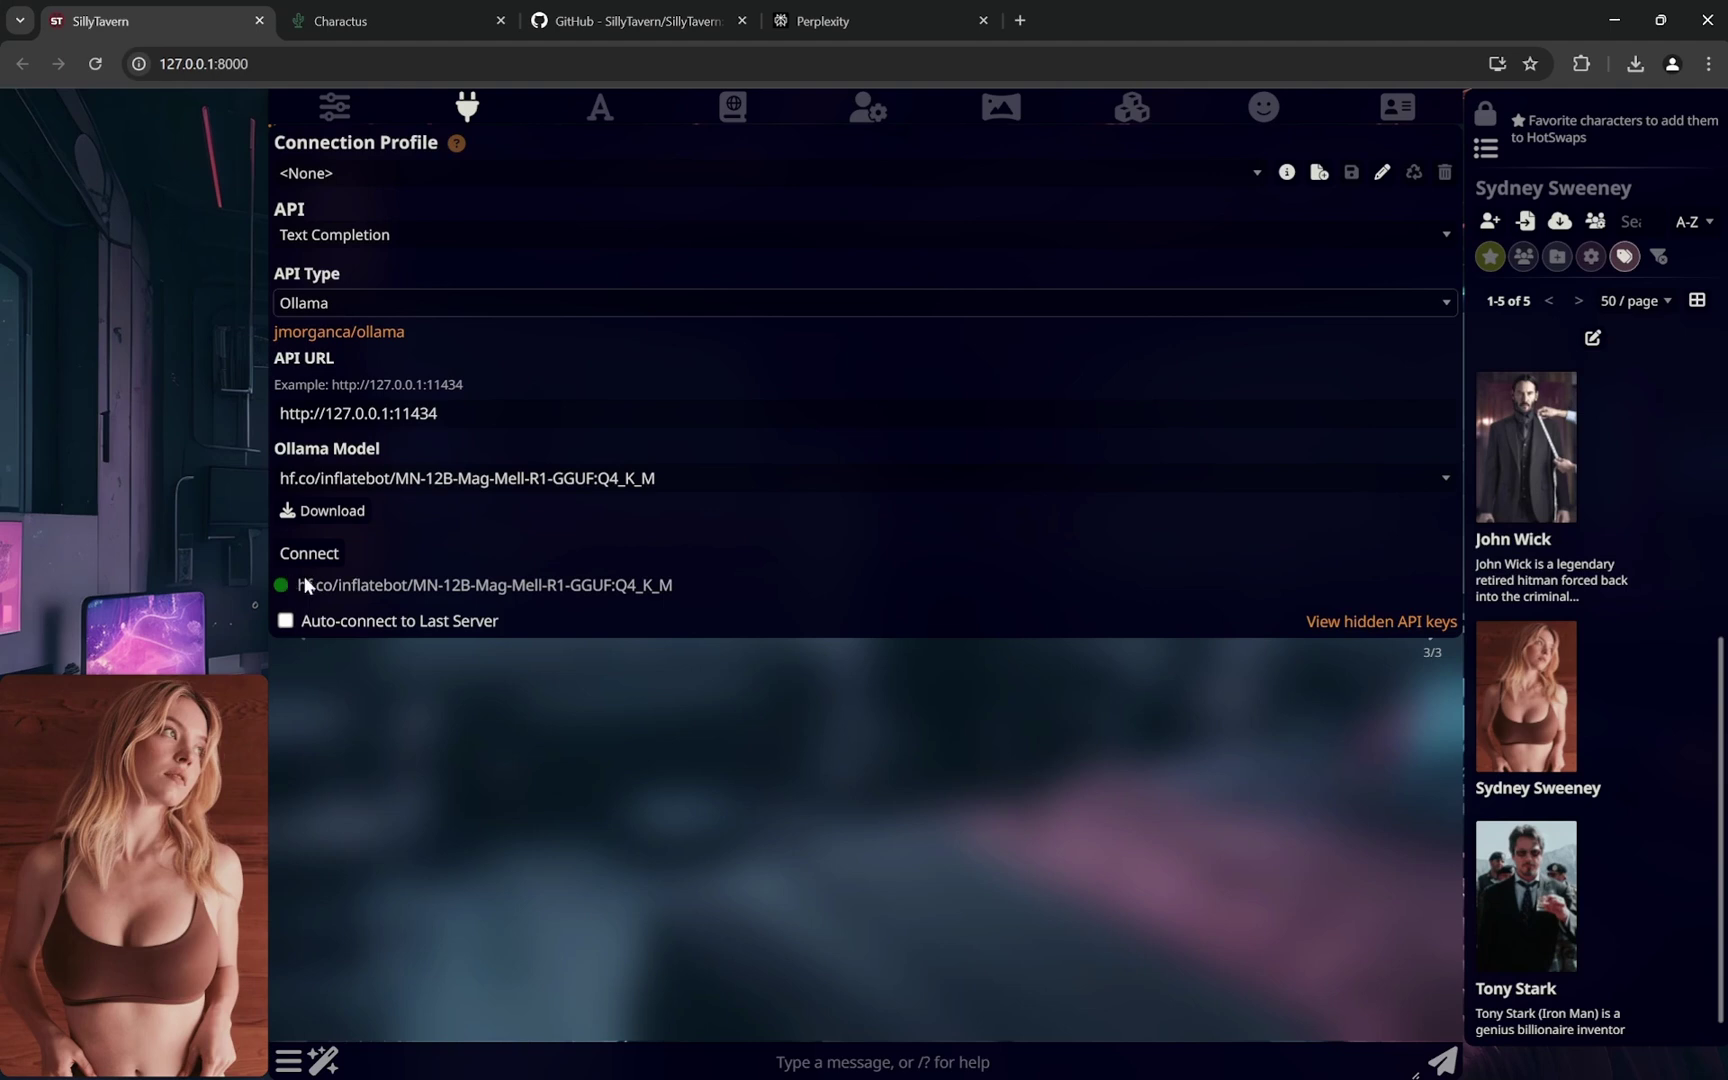
pyautogui.moveTo(333, 385); pyautogui.dragTo(455, 387)
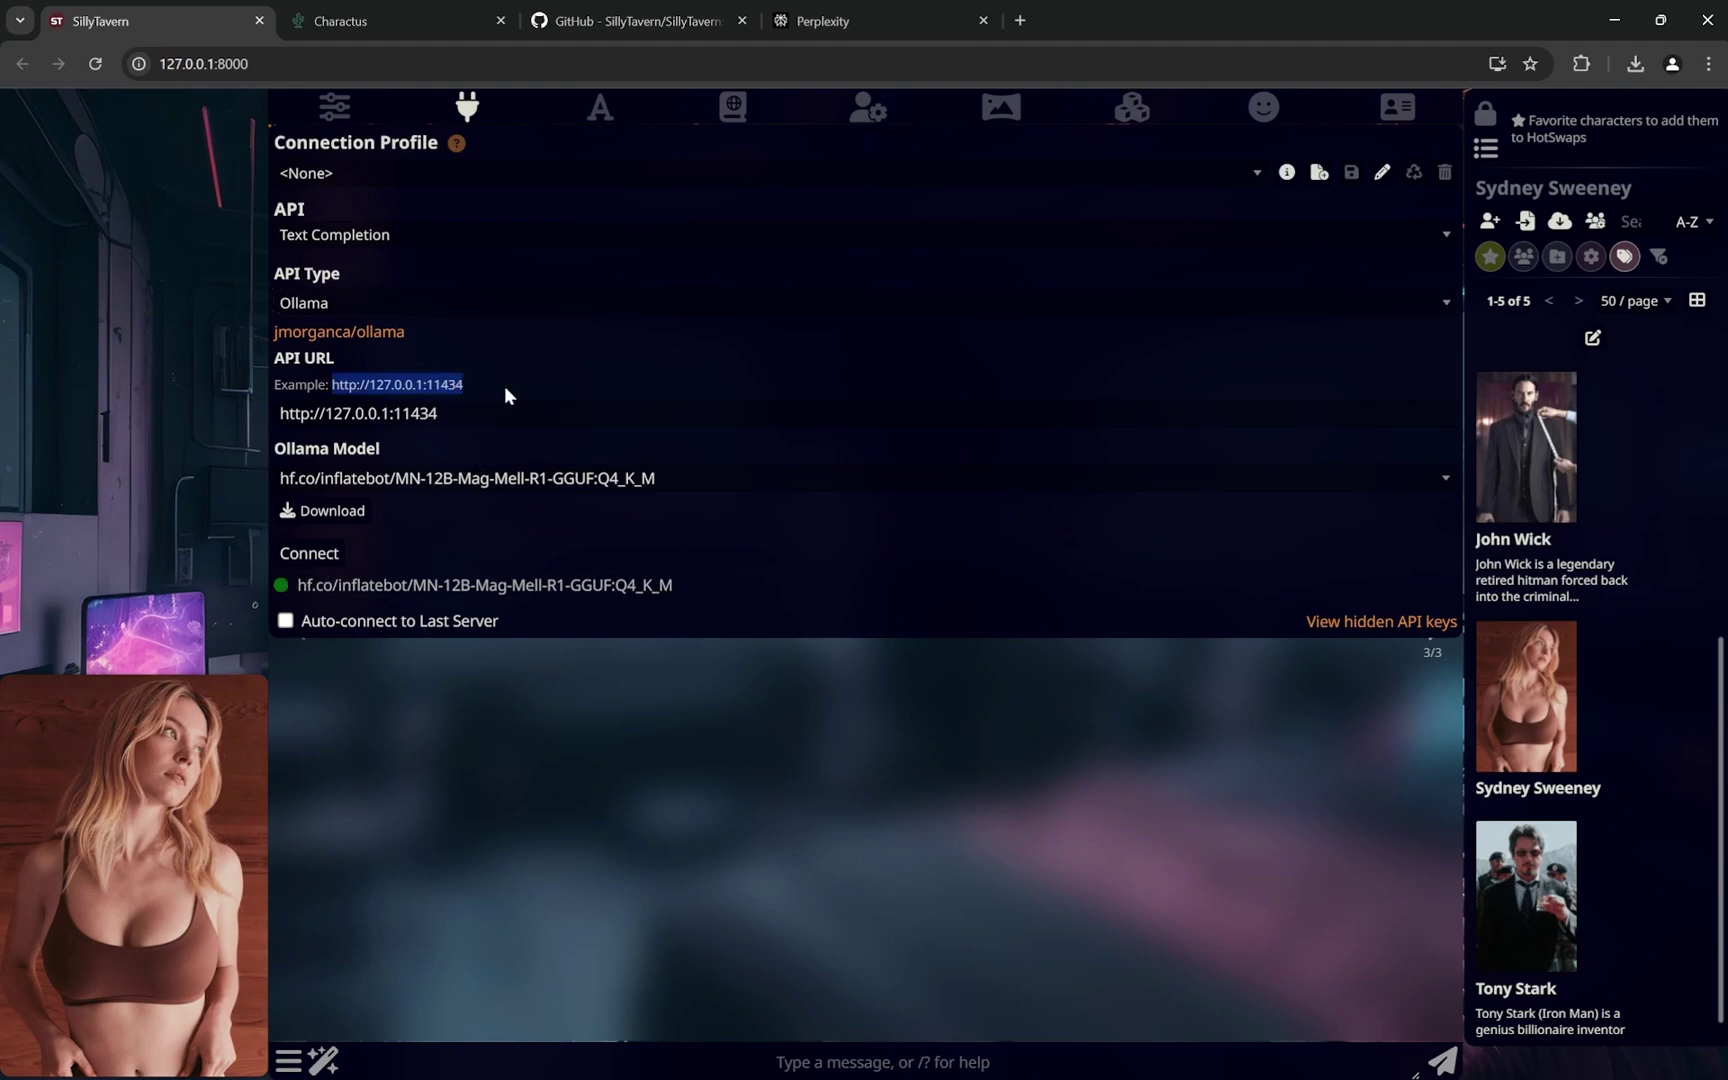
pyautogui.tripleClick(467, 405)
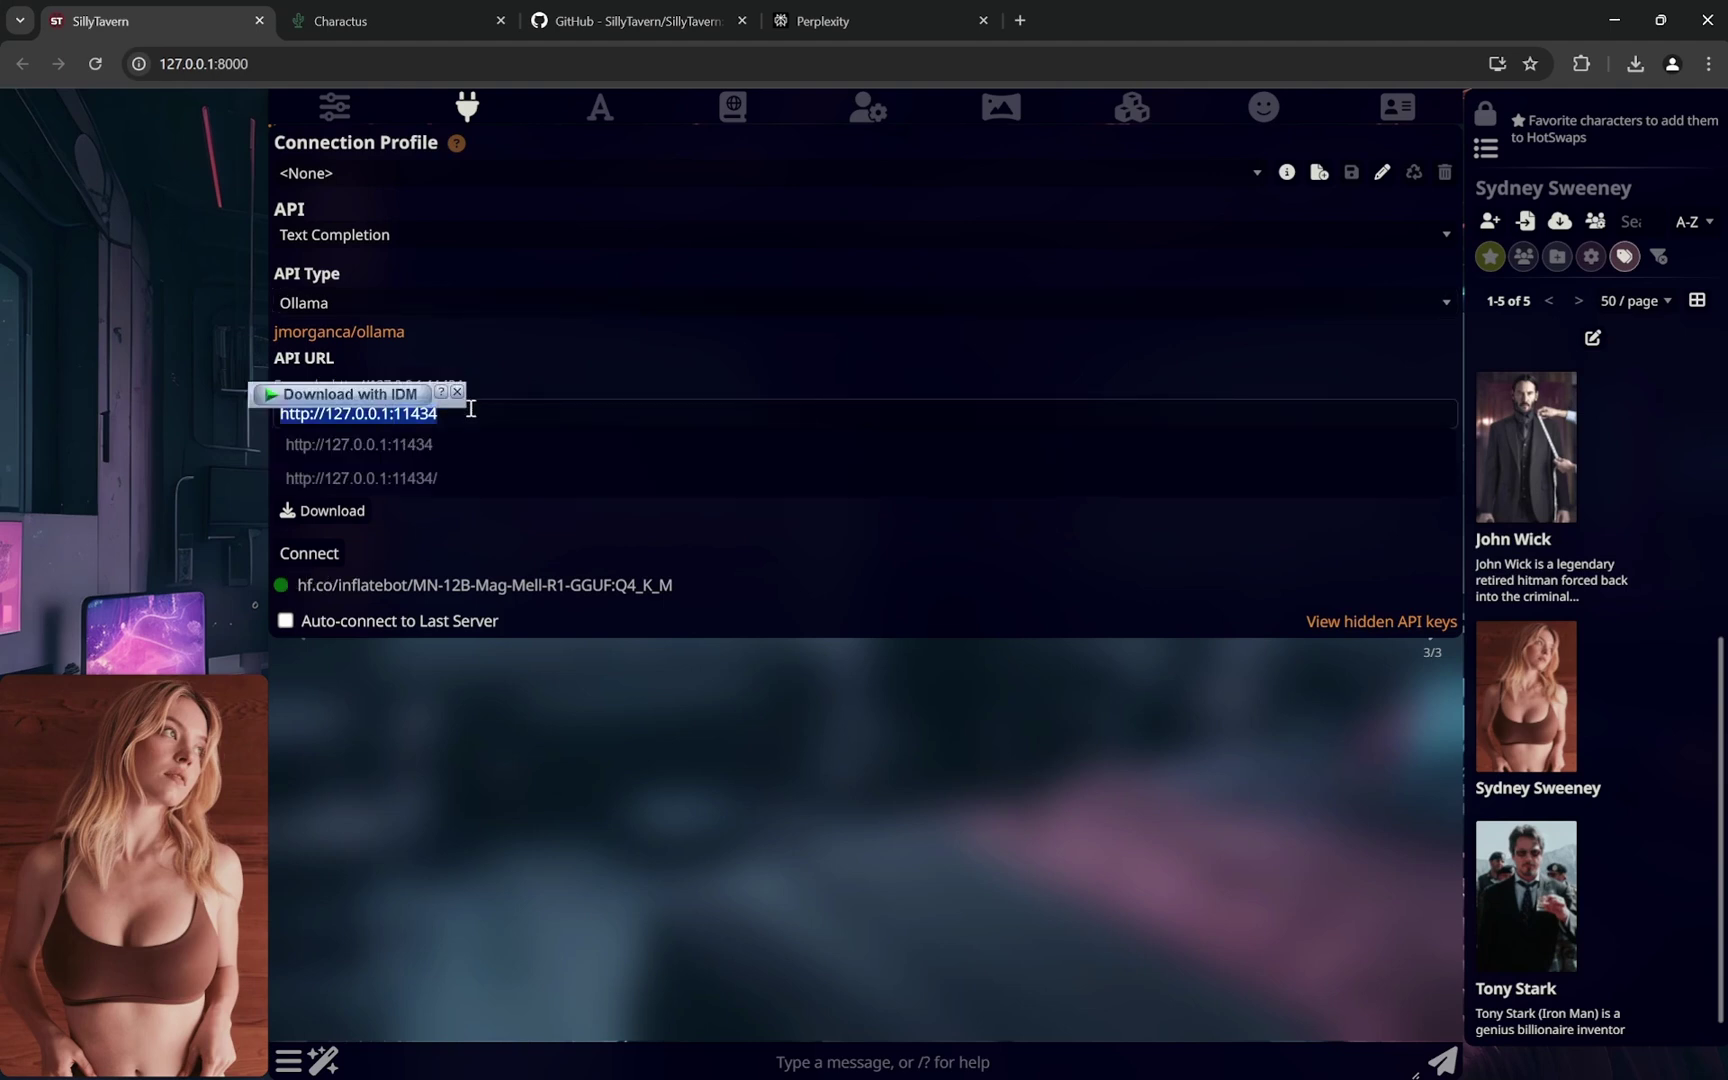
pyautogui.click(422, 414)
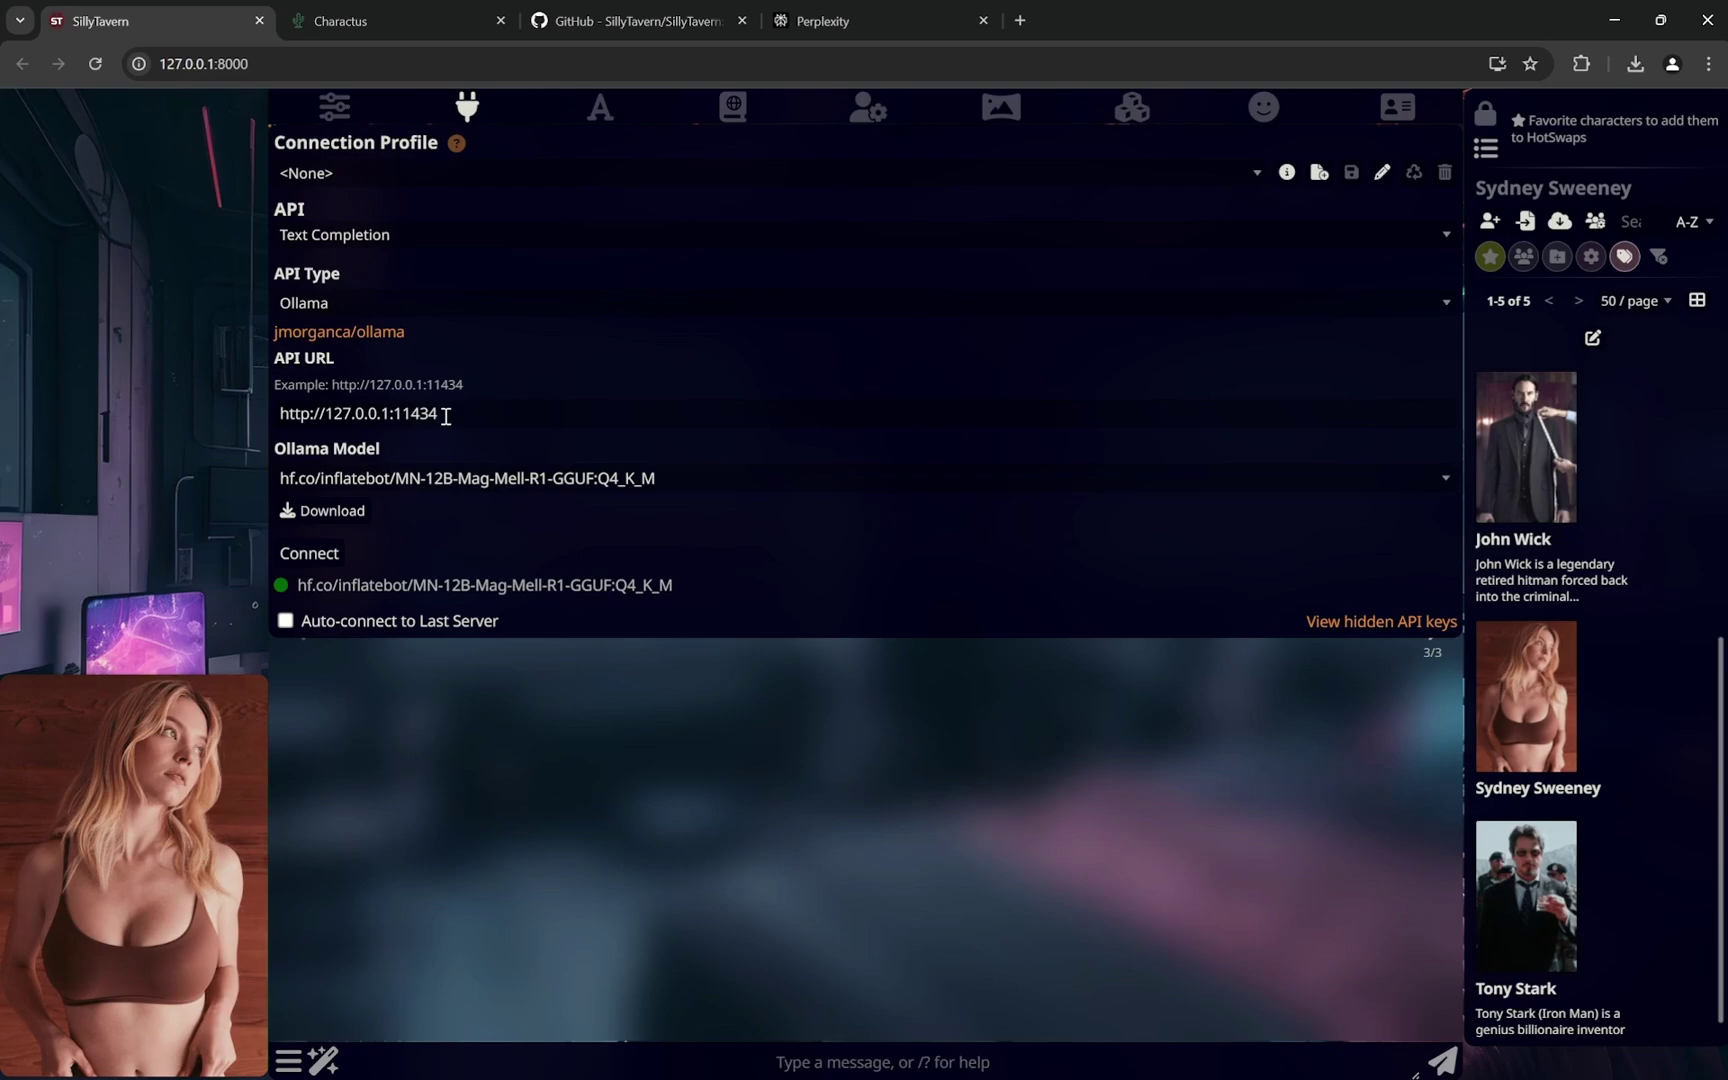
pyautogui.click(1022, 20)
pyautogui.click(309, 553)
pyautogui.click(399, 710)
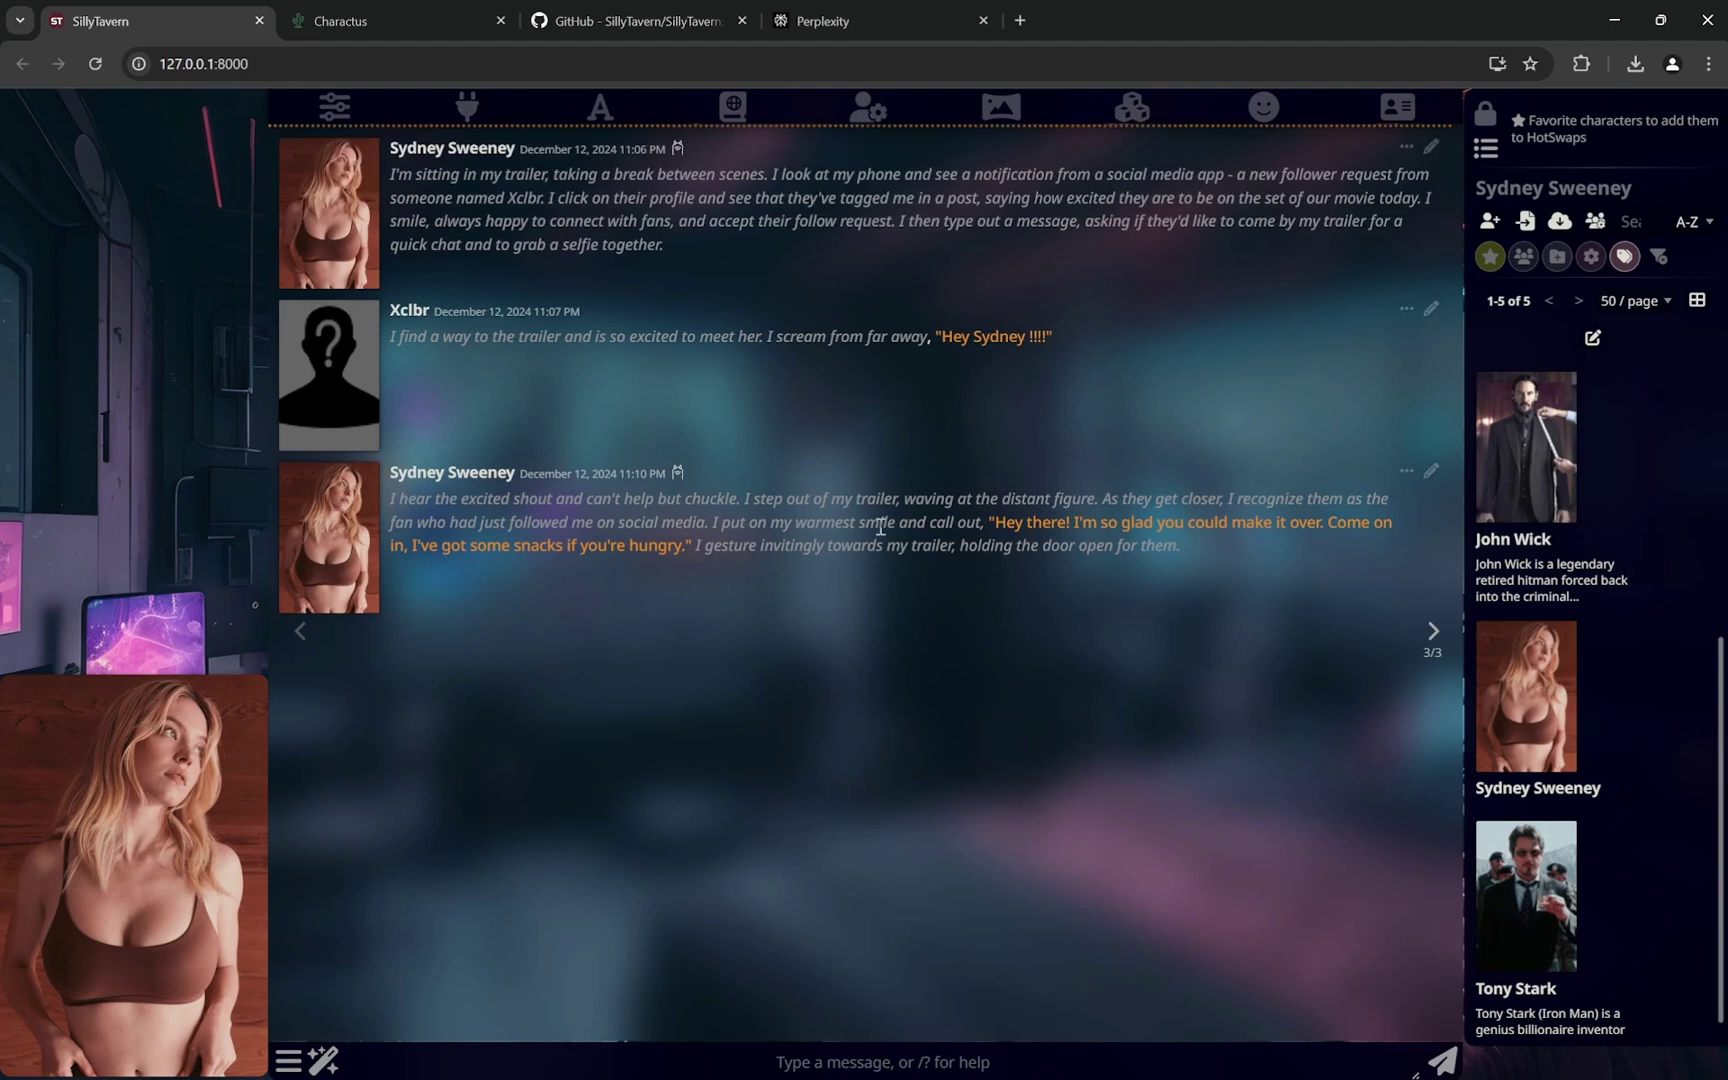
# Send the chat message *I run towards the trailer*, "I am so glad" and stop the character's reply while it is generating
pyautogui.write('*I run towards the trailer*, "I am so glad')
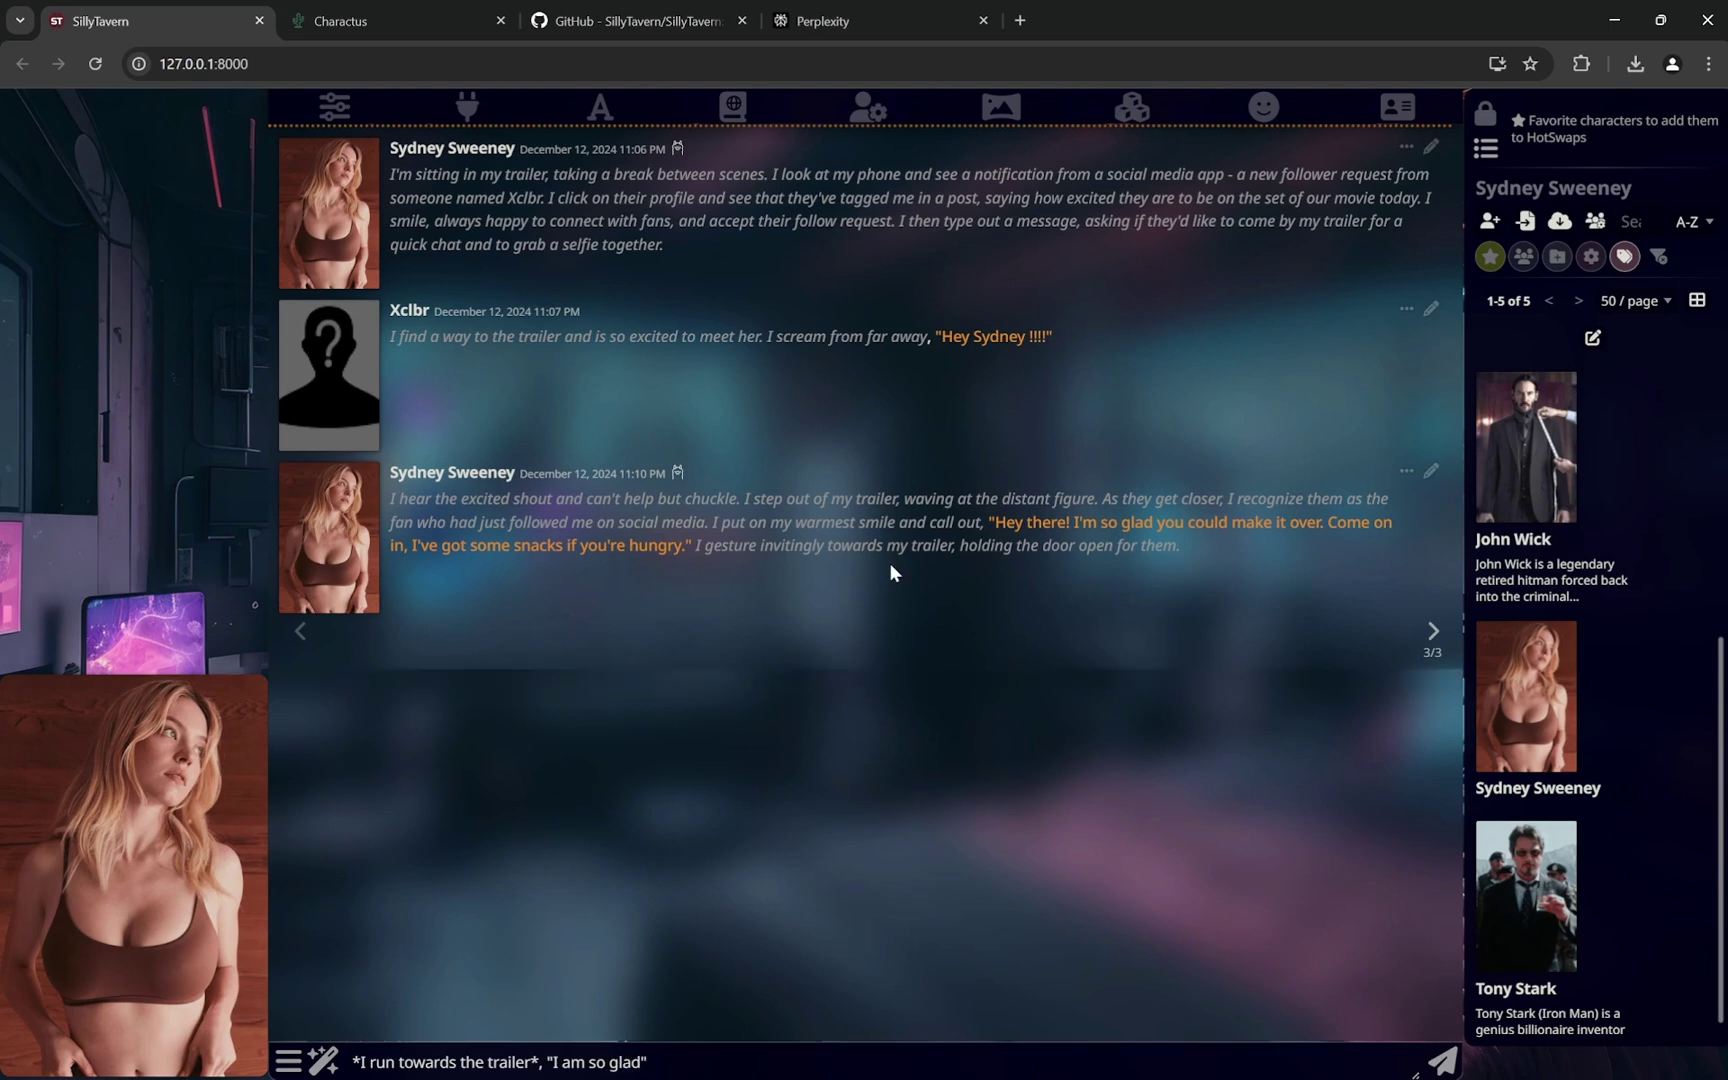
pyautogui.press('Return')
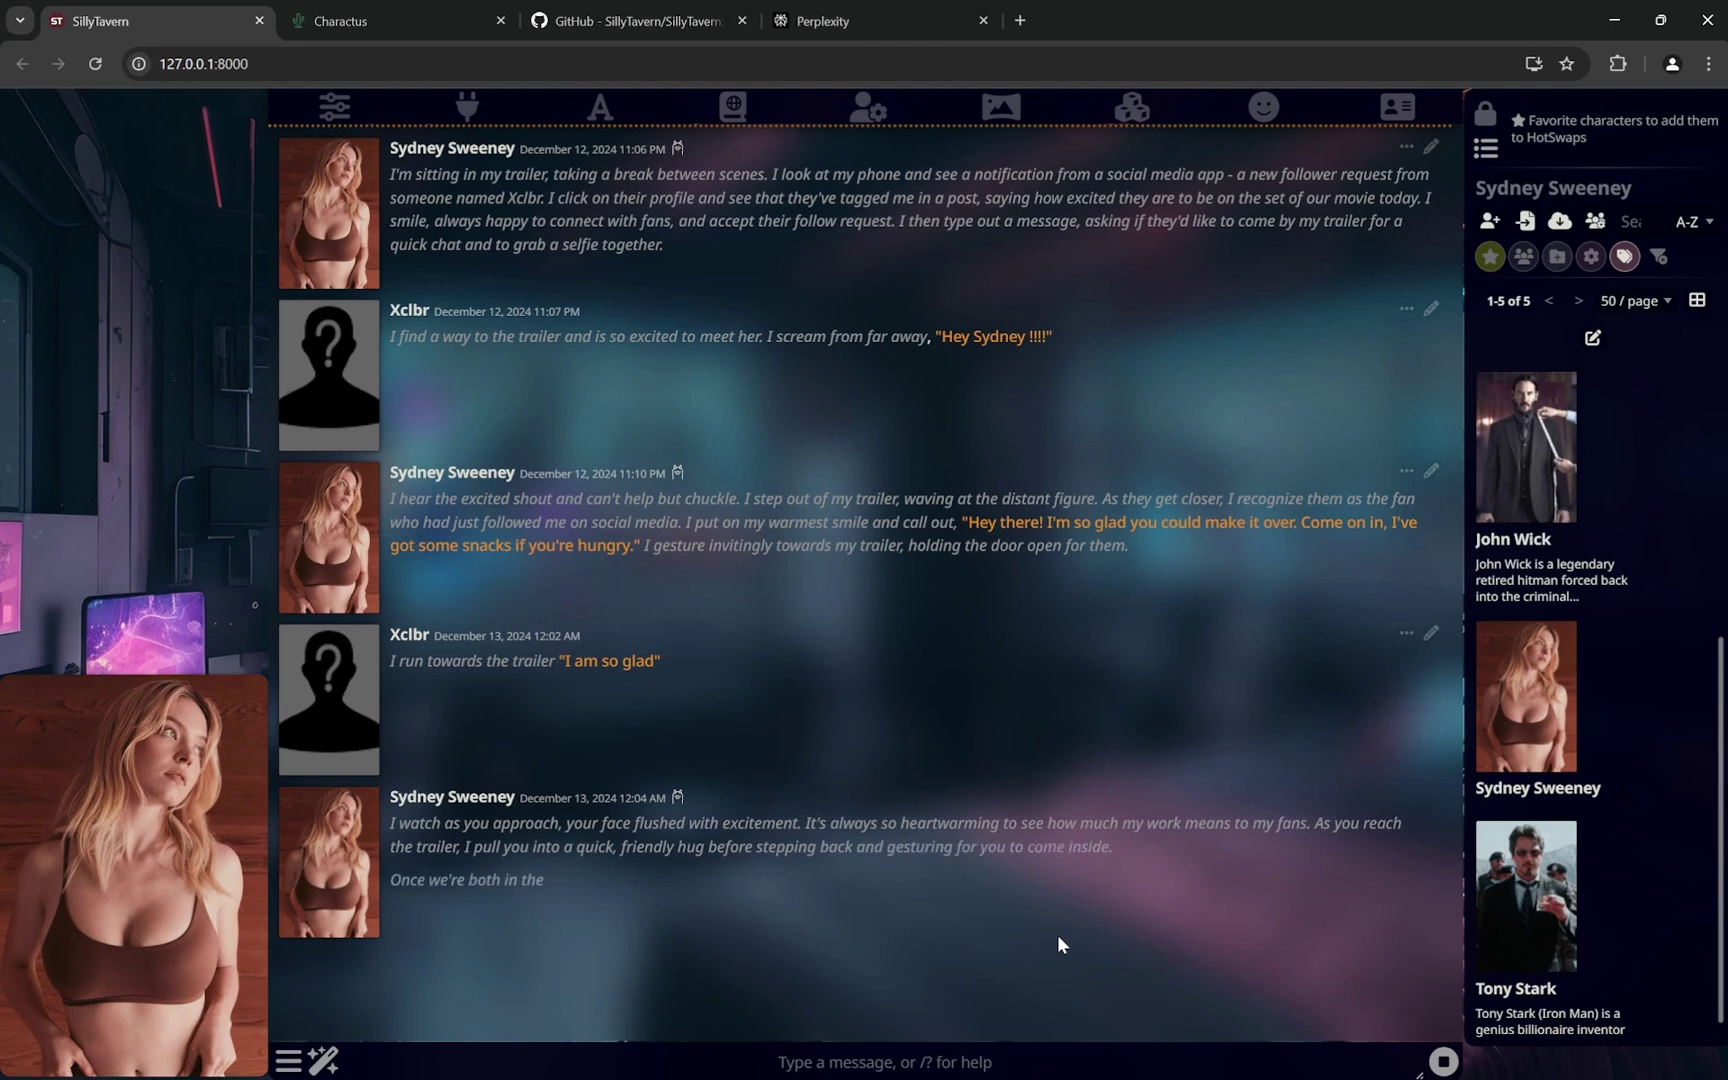
pyautogui.click(1443, 1062)
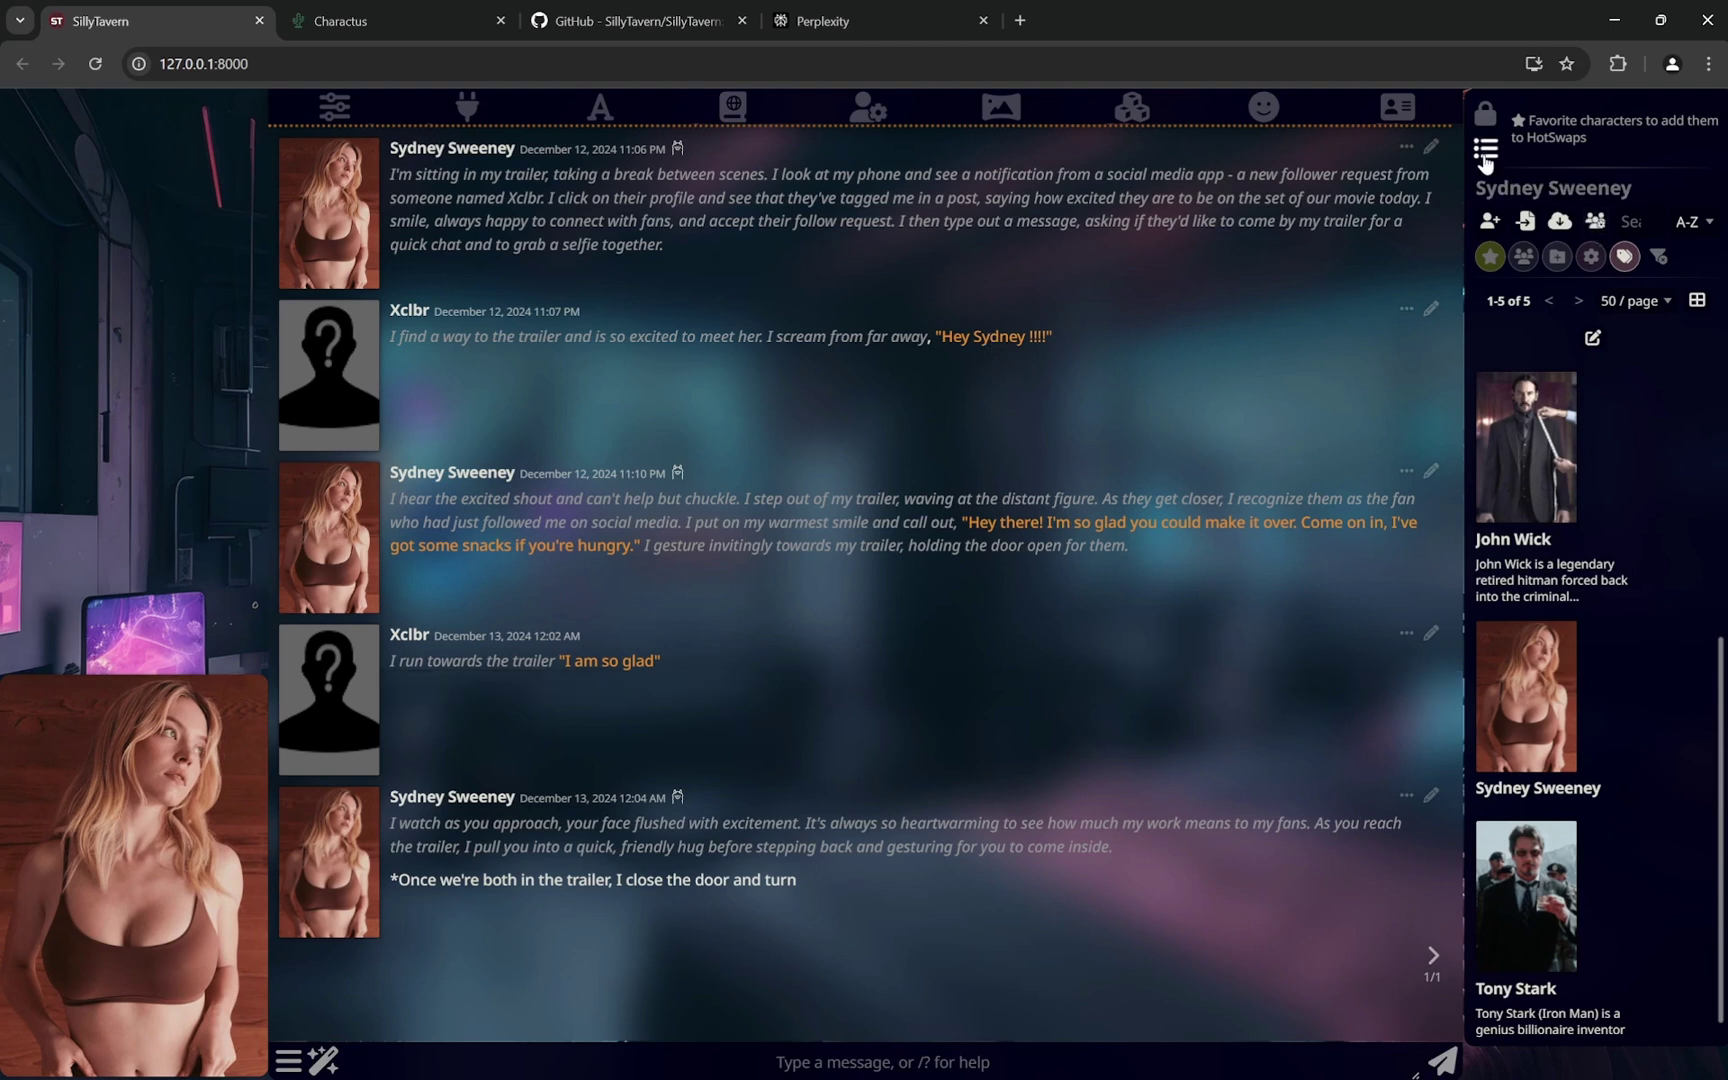
# Start a new group chat setup and add Elon Musk and Sydney Sweeney as members
pyautogui.click(1660, 258)
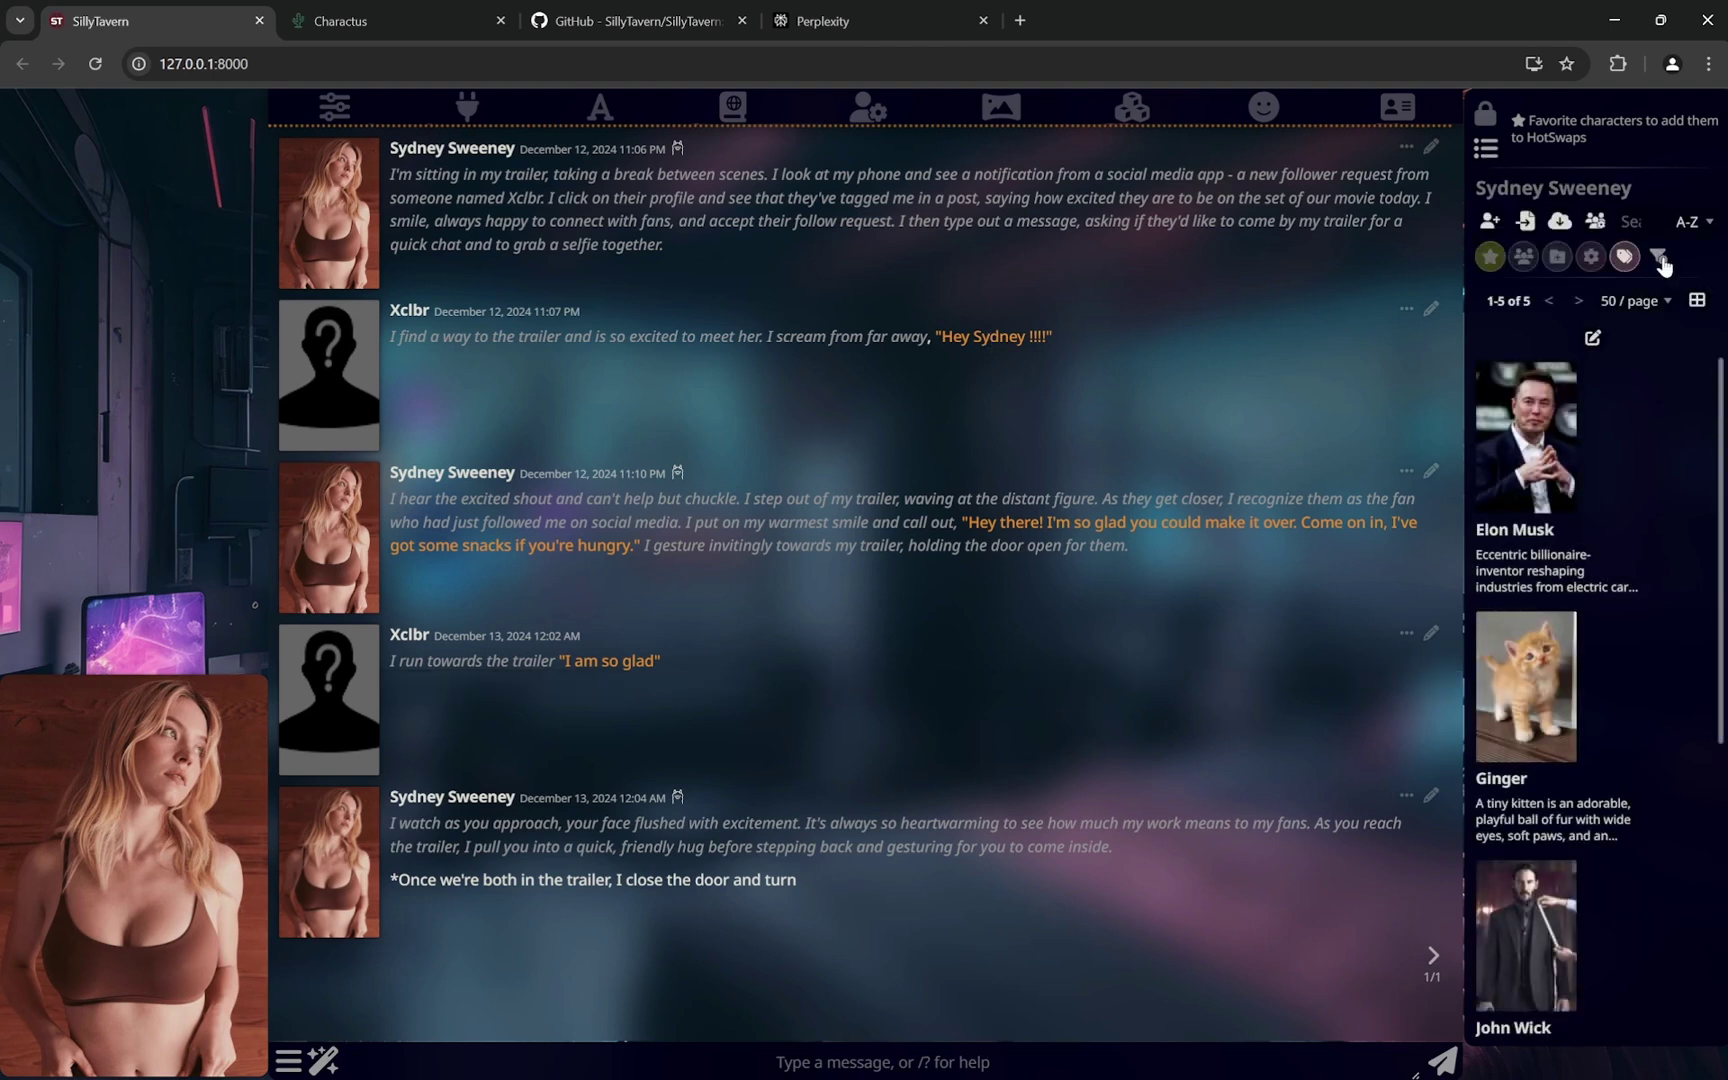
pyautogui.click(1594, 222)
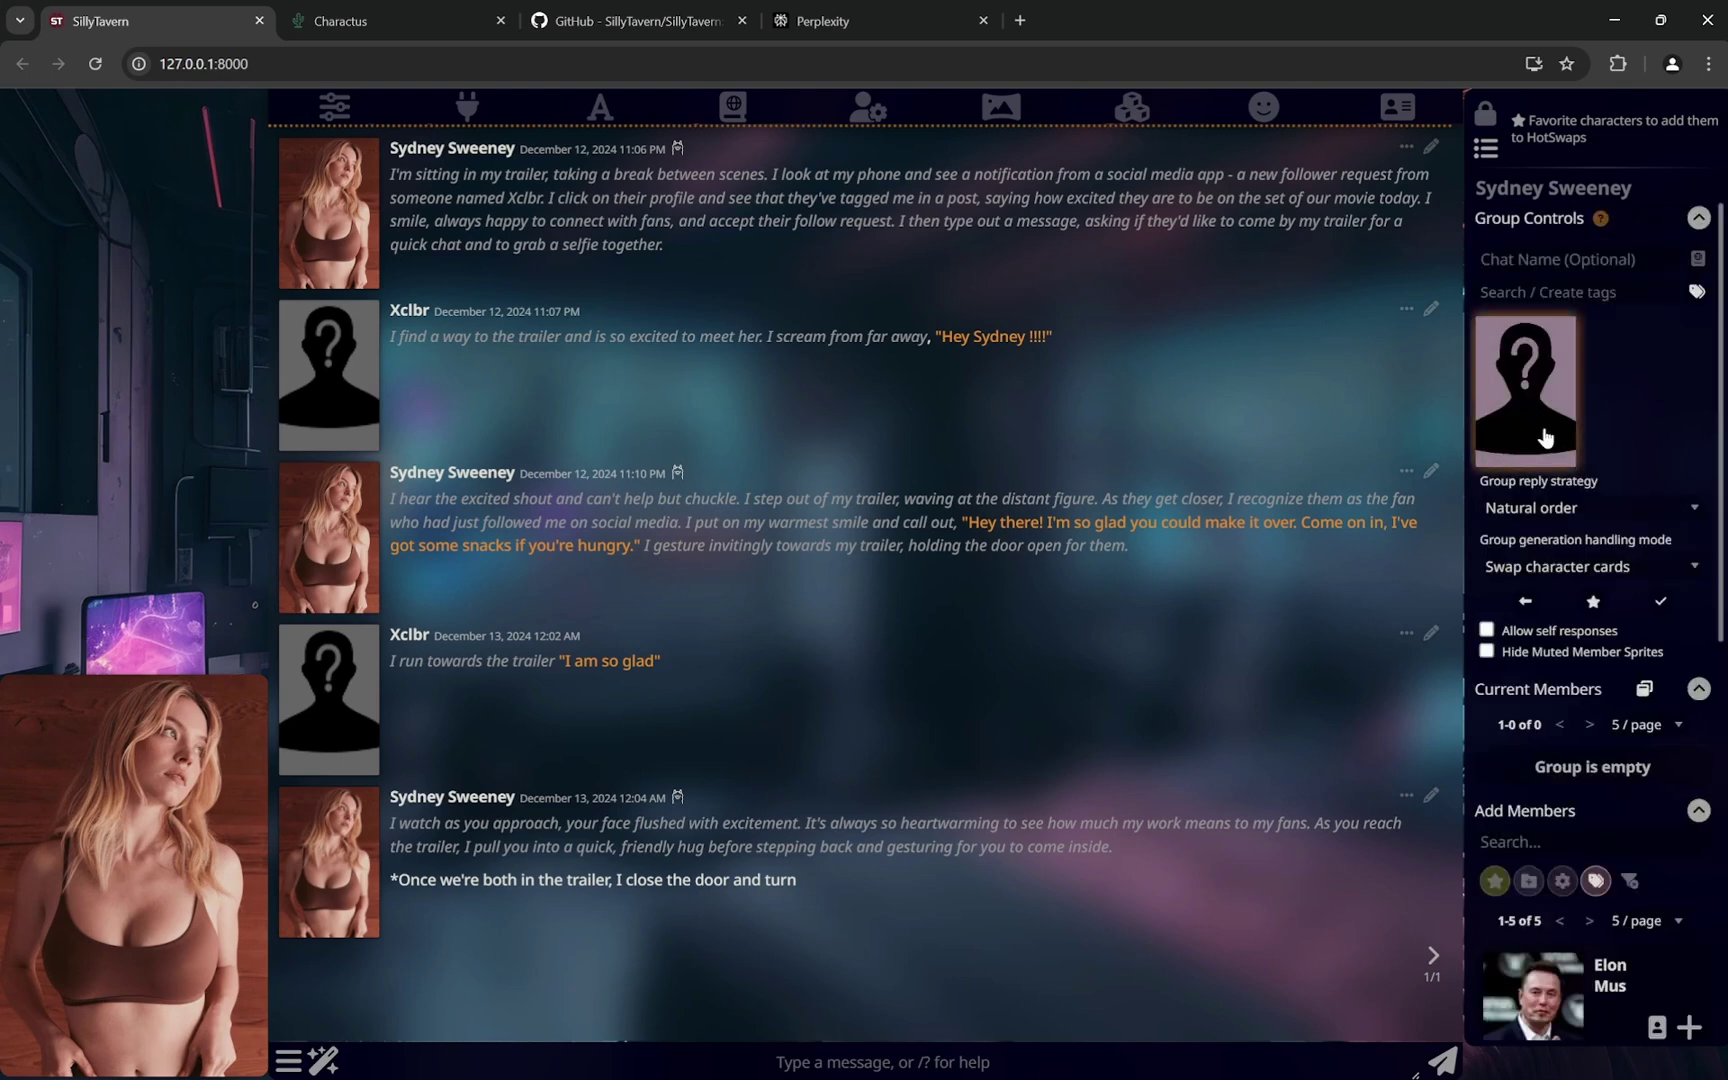
pyautogui.scroll(-6, 1545, 437)
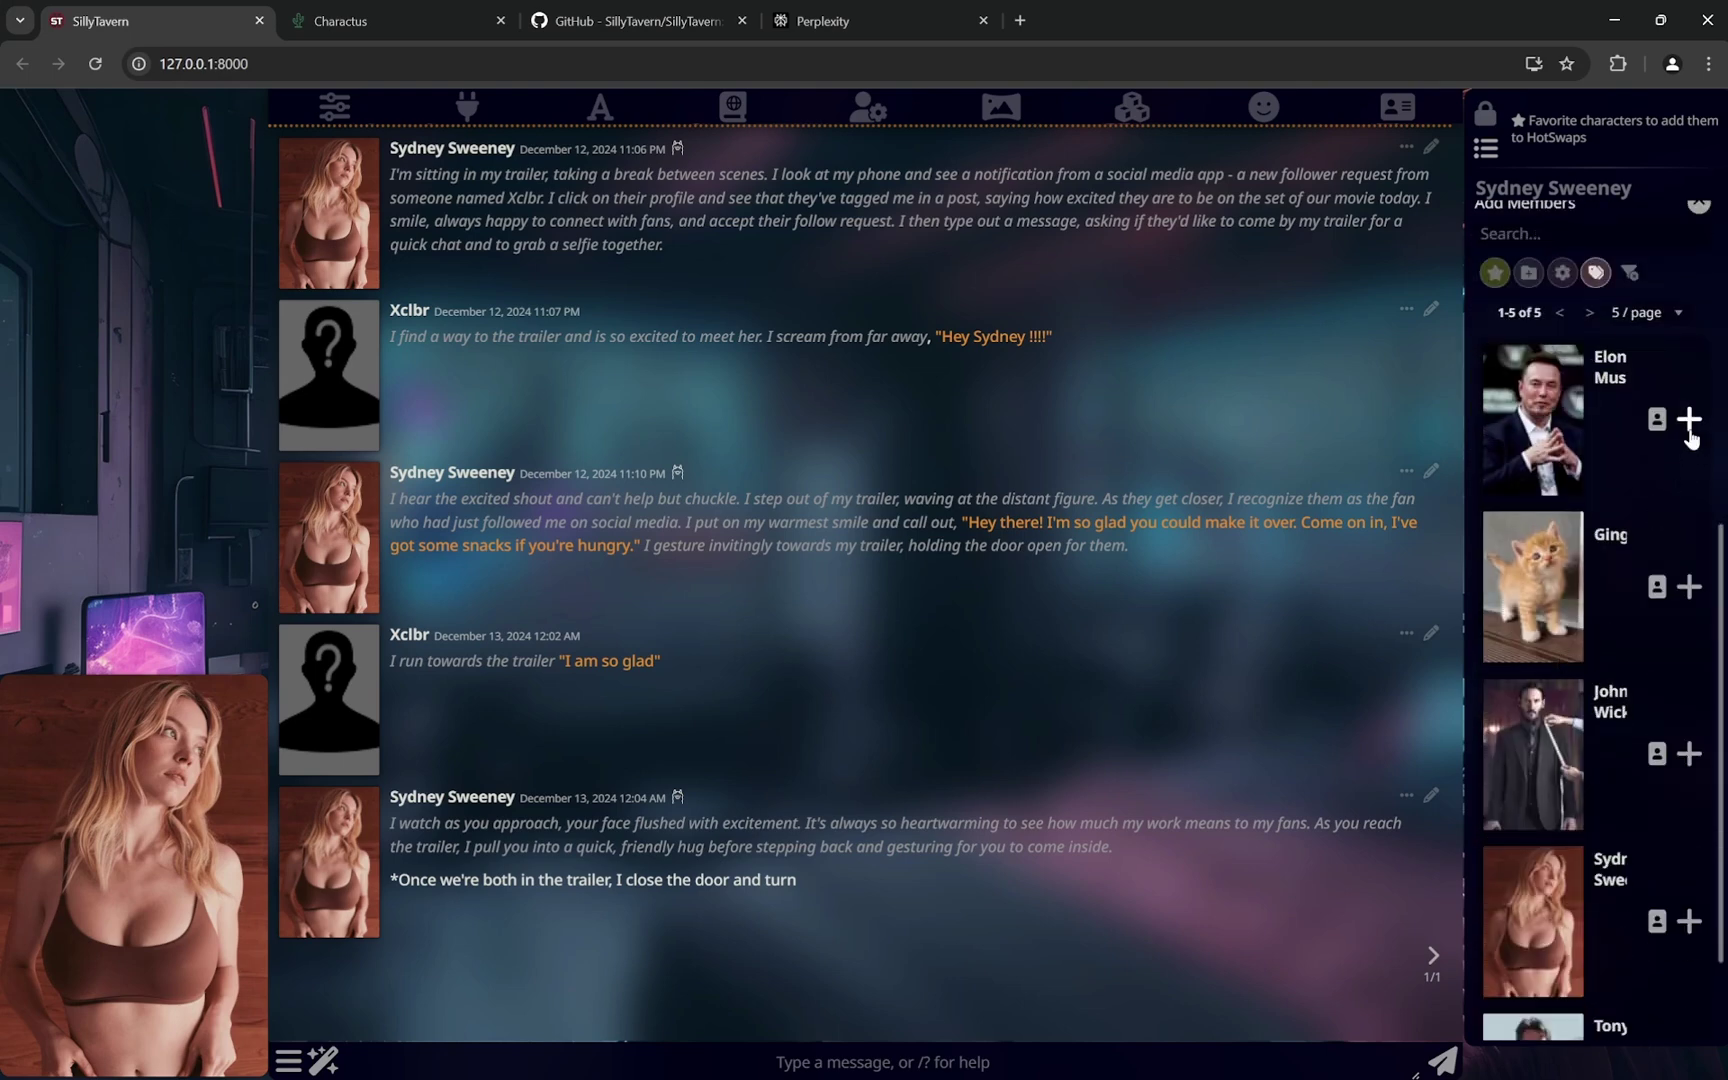
pyautogui.click(1689, 425)
pyautogui.click(1689, 780)
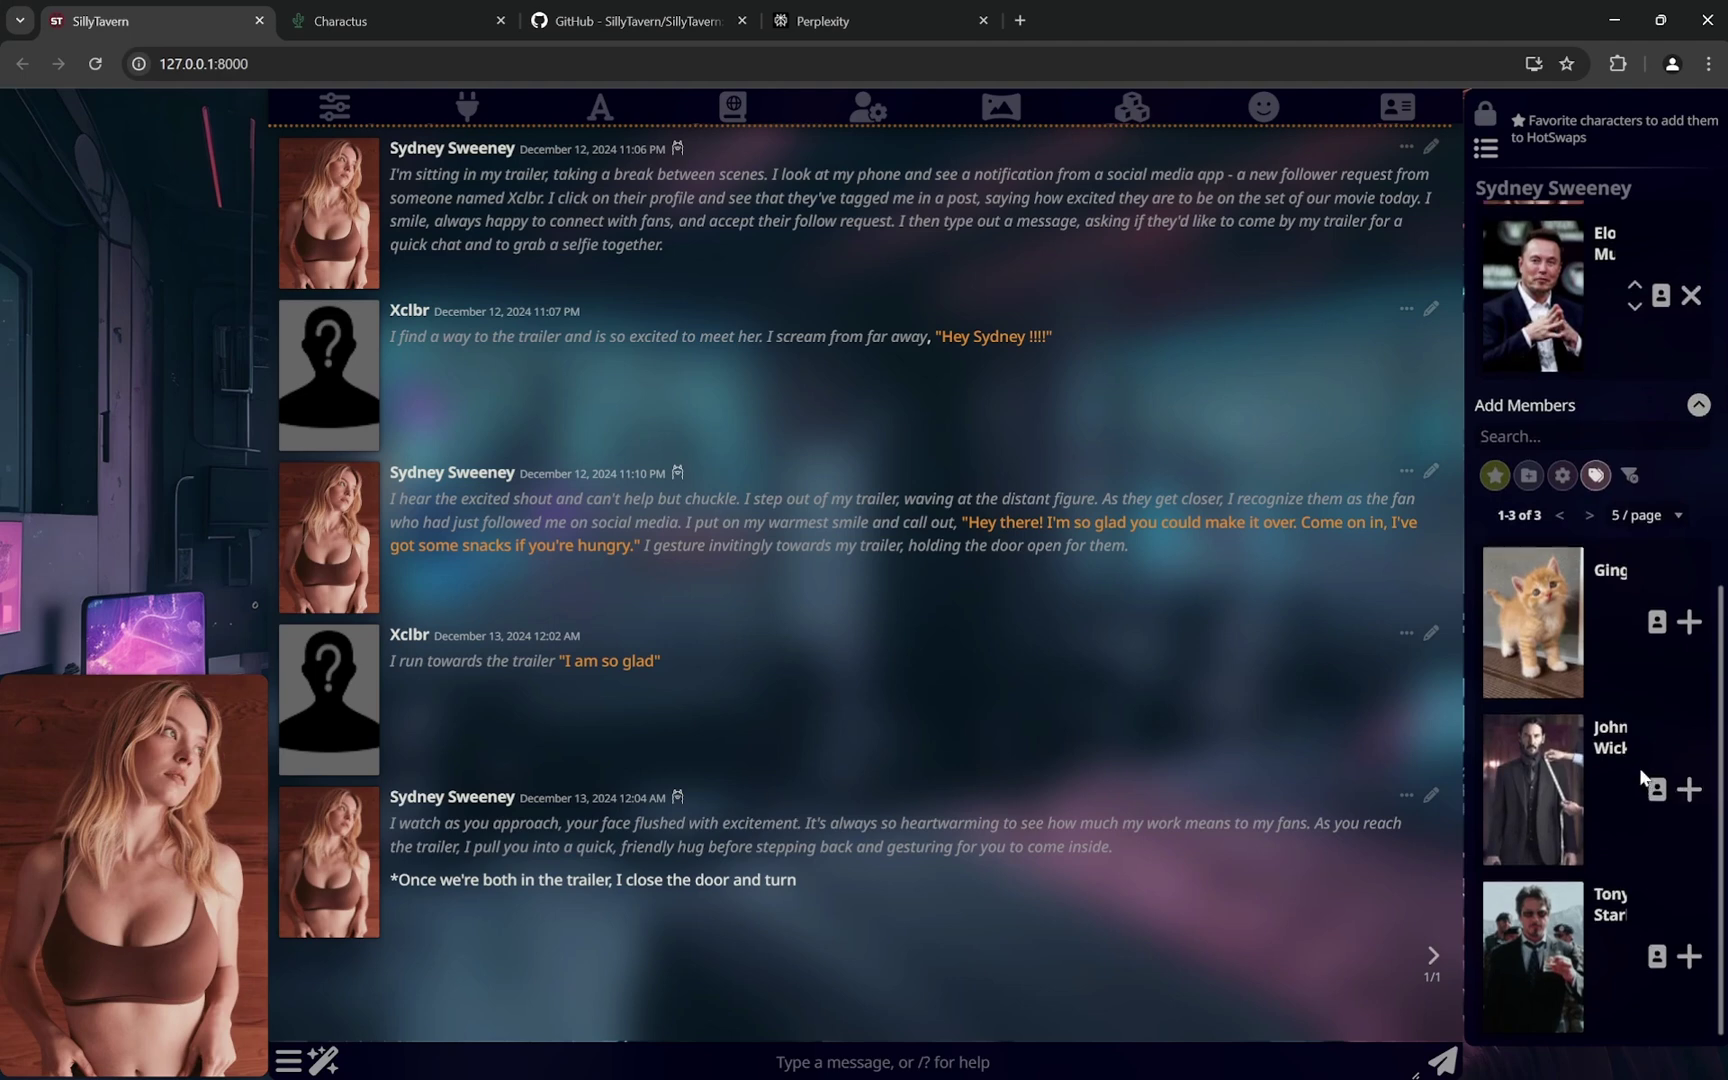